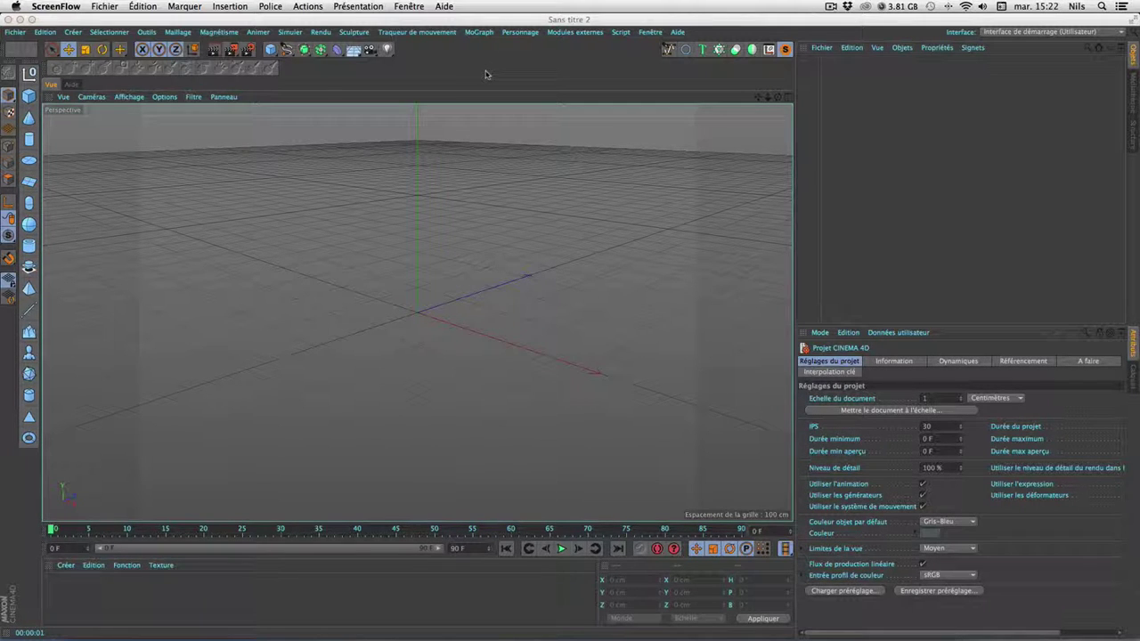
# Step: Add a cube primitive and scale it down to 162.4 cm per side
pyautogui.click(30, 95)
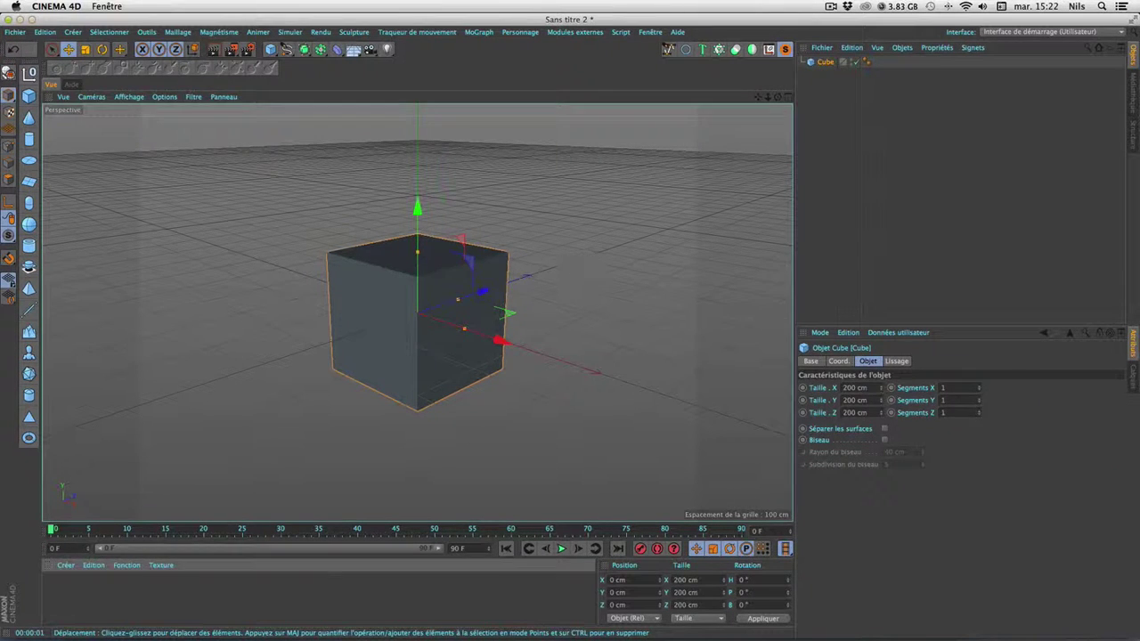
pyautogui.press('t')
pyautogui.moveTo(458, 287); pyautogui.dragTo(440, 311)
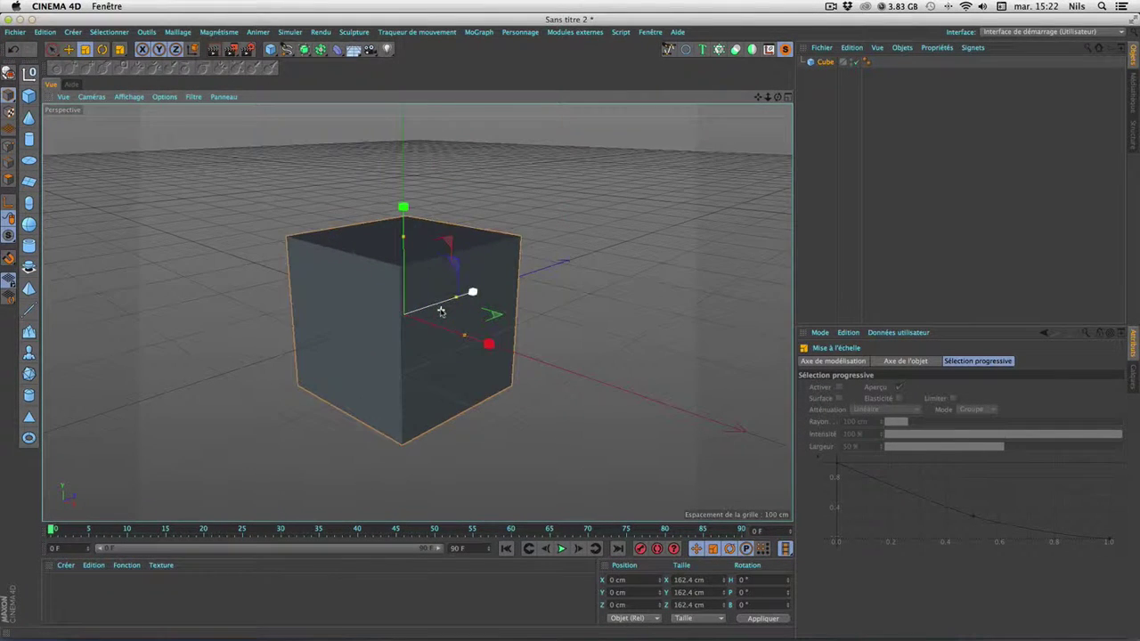
# Step: Set the render output to the HDV/HDTV 720 25 preset, rendering all frames
pyautogui.click(247, 49)
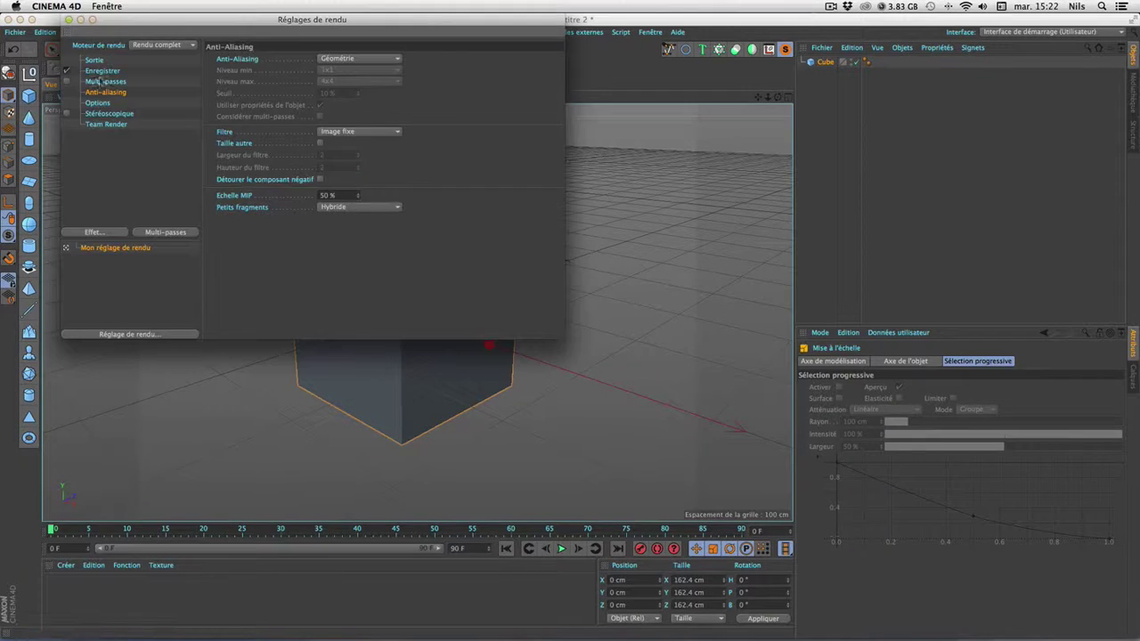
pyautogui.click(98, 61)
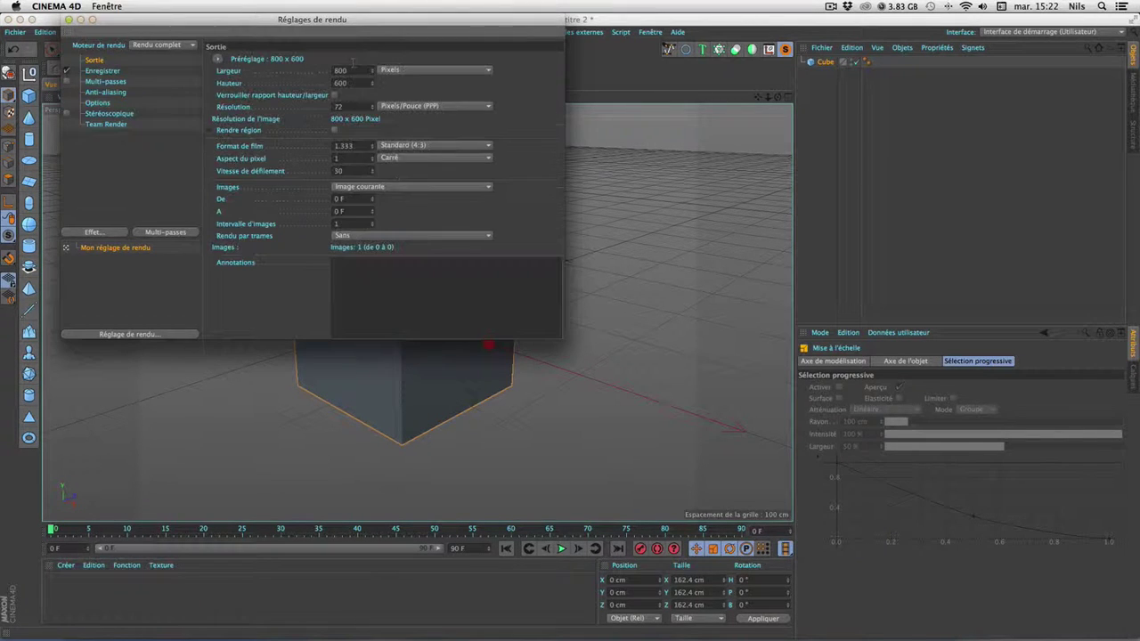
pyautogui.click(221, 59)
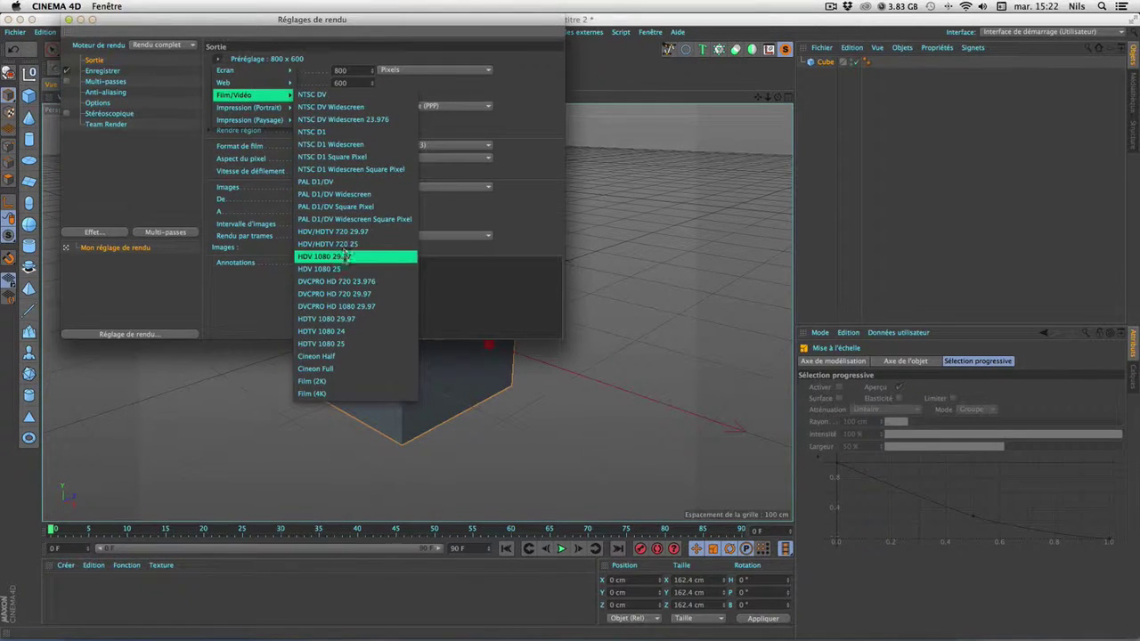
pyautogui.click(346, 244)
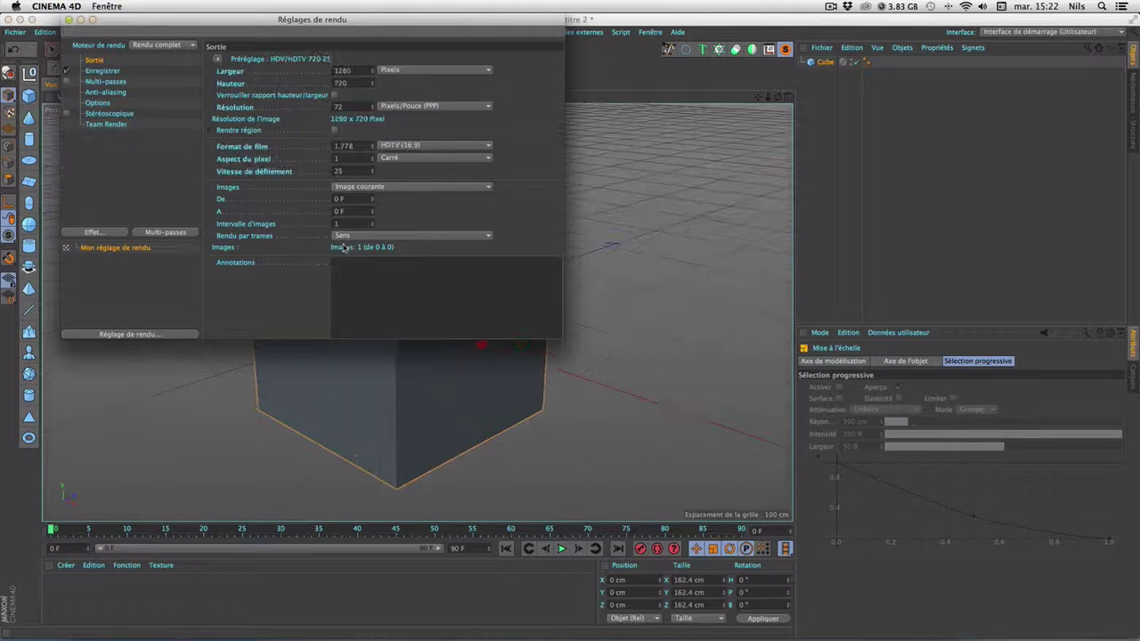
pyautogui.click(387, 187)
pyautogui.click(387, 233)
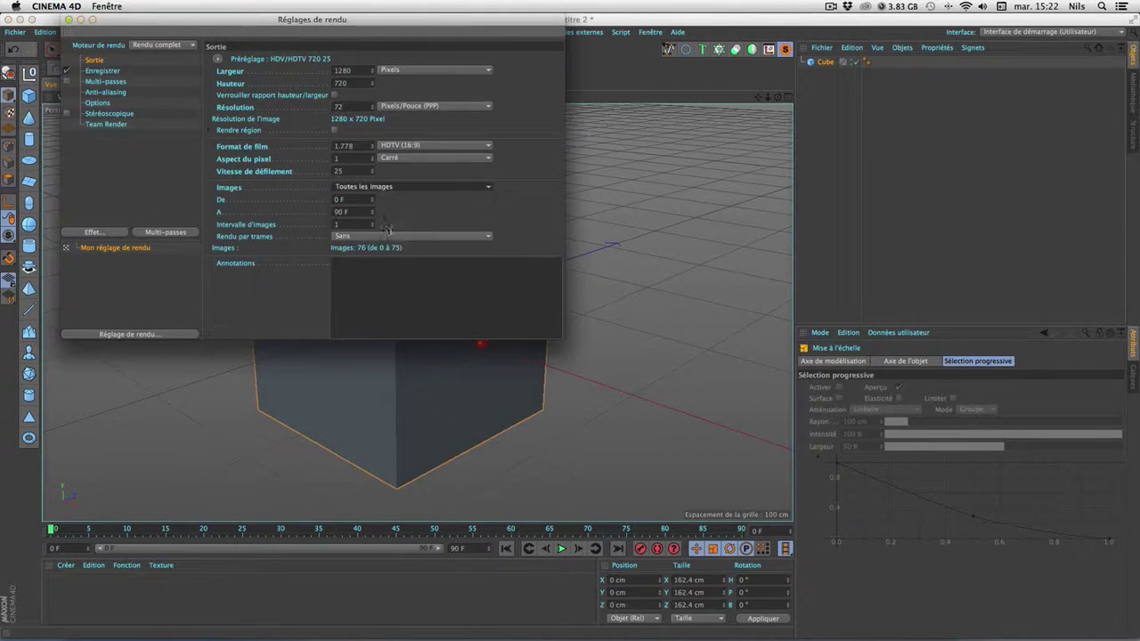
# Step: Set render anti-aliasing to Au mieux
pyautogui.click(105, 92)
pyautogui.click(334, 59)
pyautogui.click(343, 91)
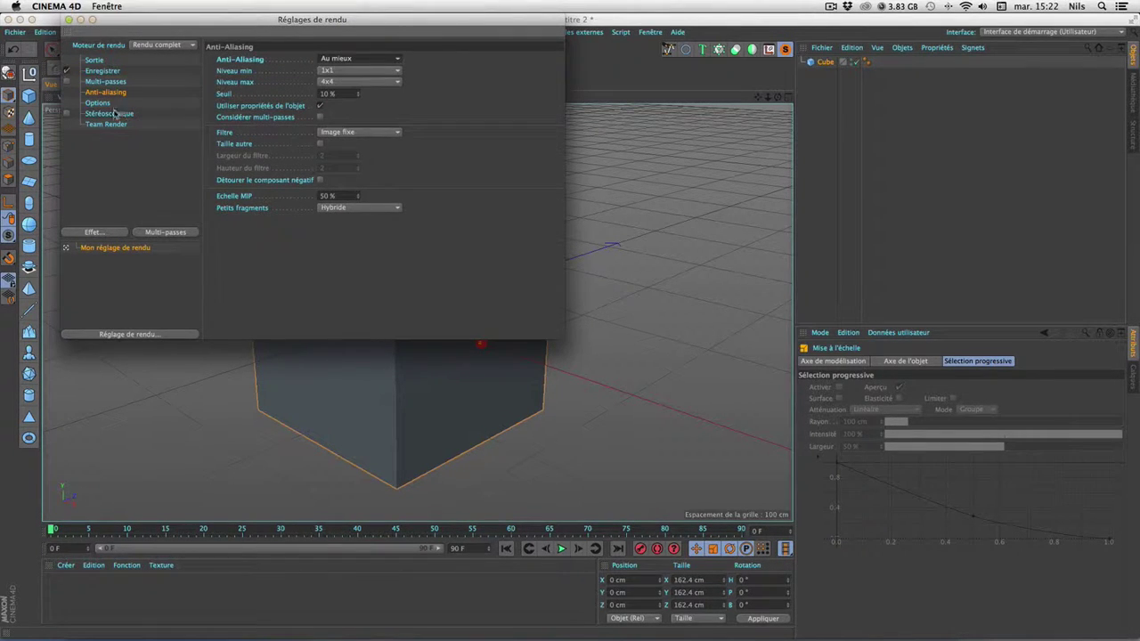
pyautogui.click(93, 234)
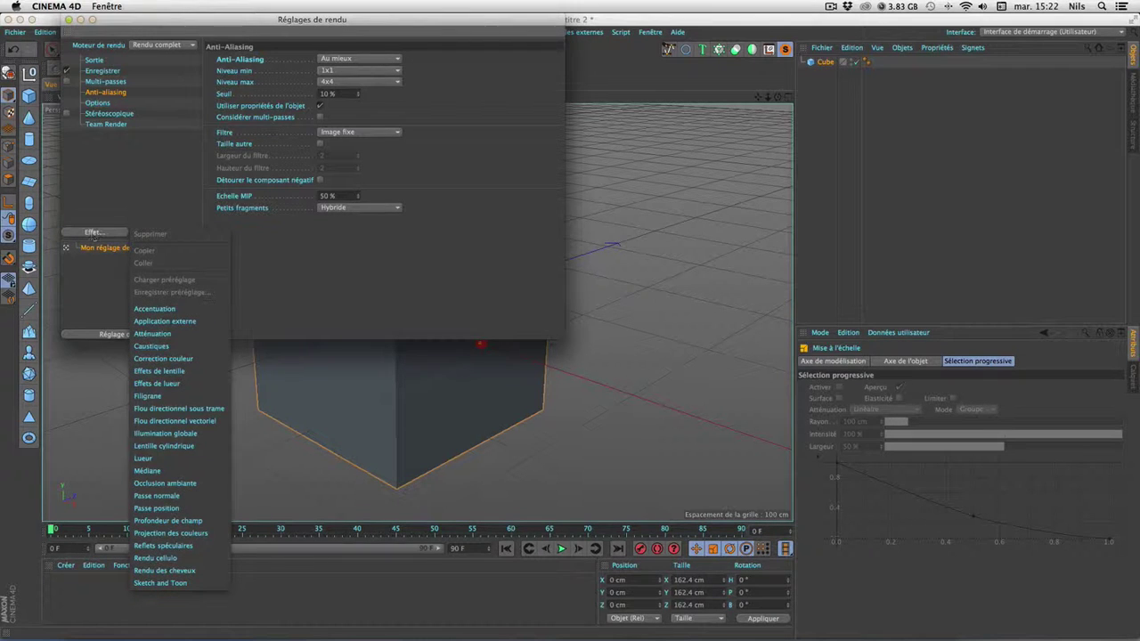
# Step: Add the Sketch and Toon effect and set its shading background to Désactiver
pyautogui.click(152, 583)
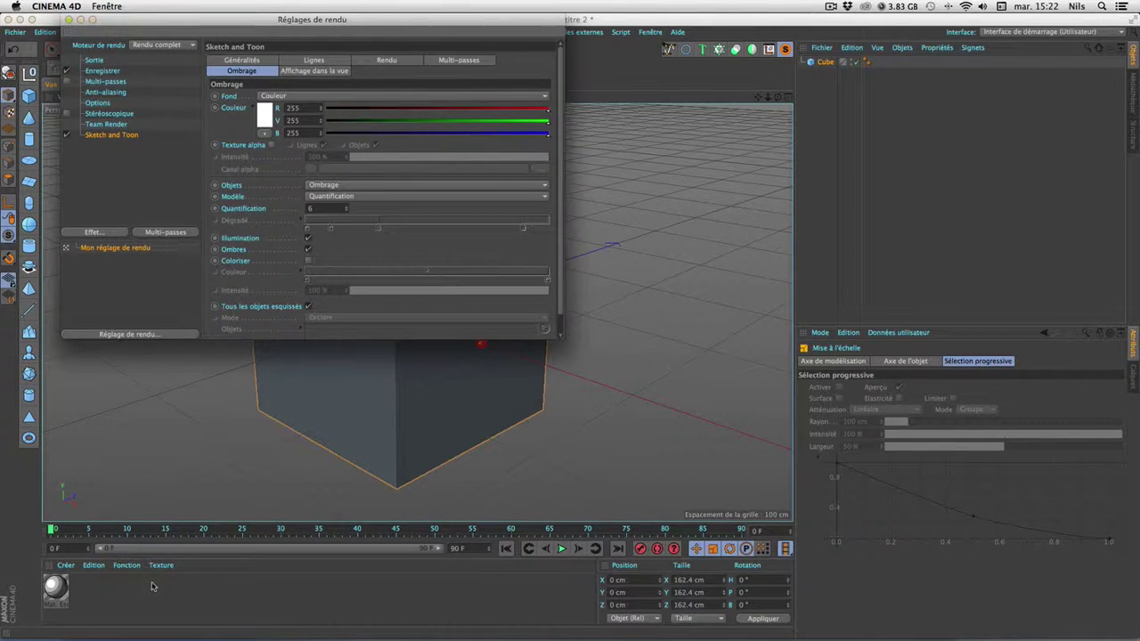
pyautogui.click(106, 179)
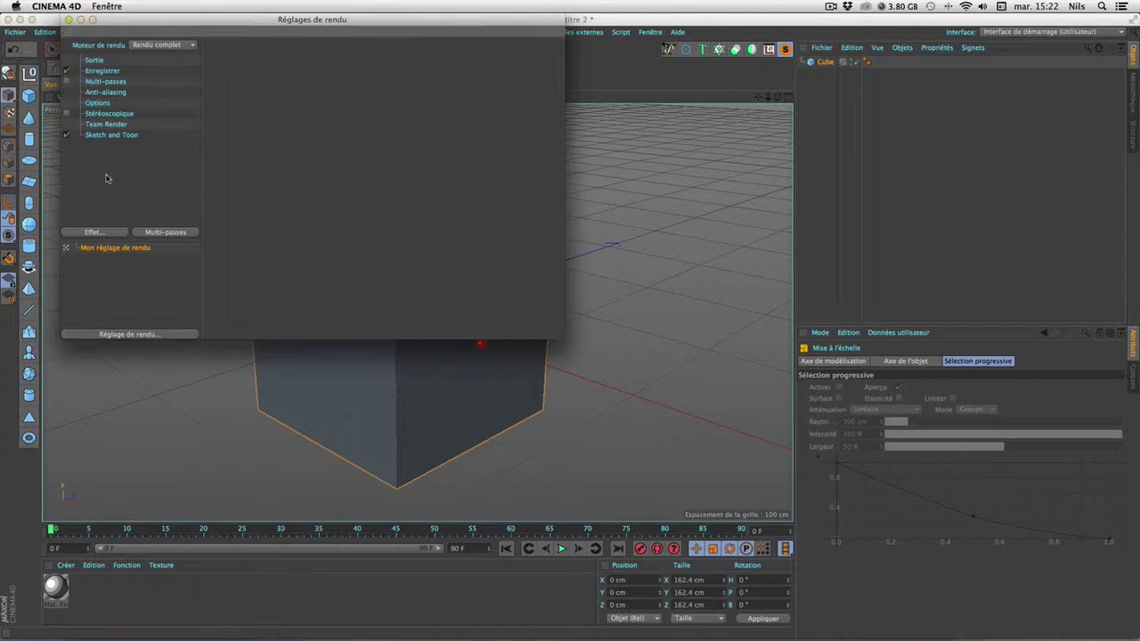
pyautogui.click(110, 136)
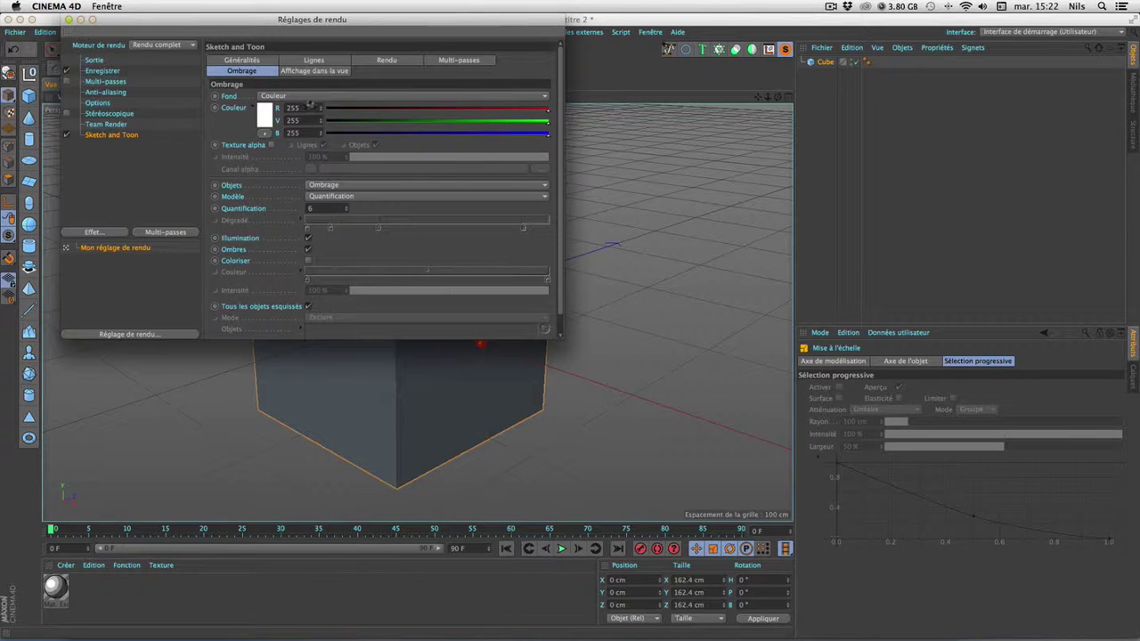
pyautogui.click(307, 96)
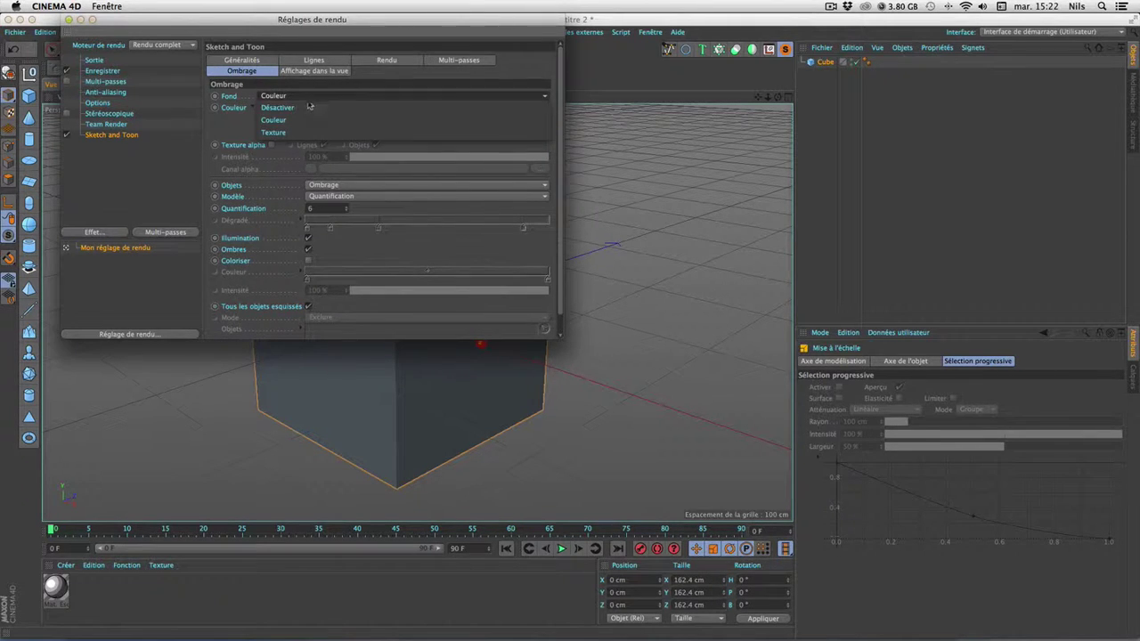
pyautogui.click(308, 111)
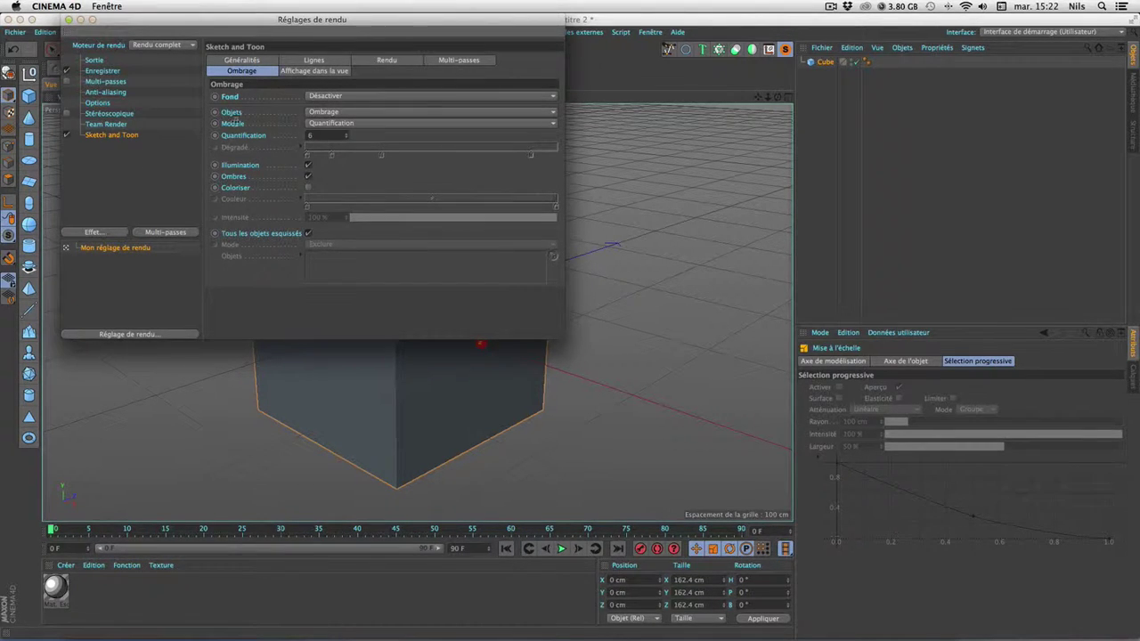
# Step: Review the Sketch and Toon Lignes and Rendu settings, then close the render settings
pyautogui.click(329, 62)
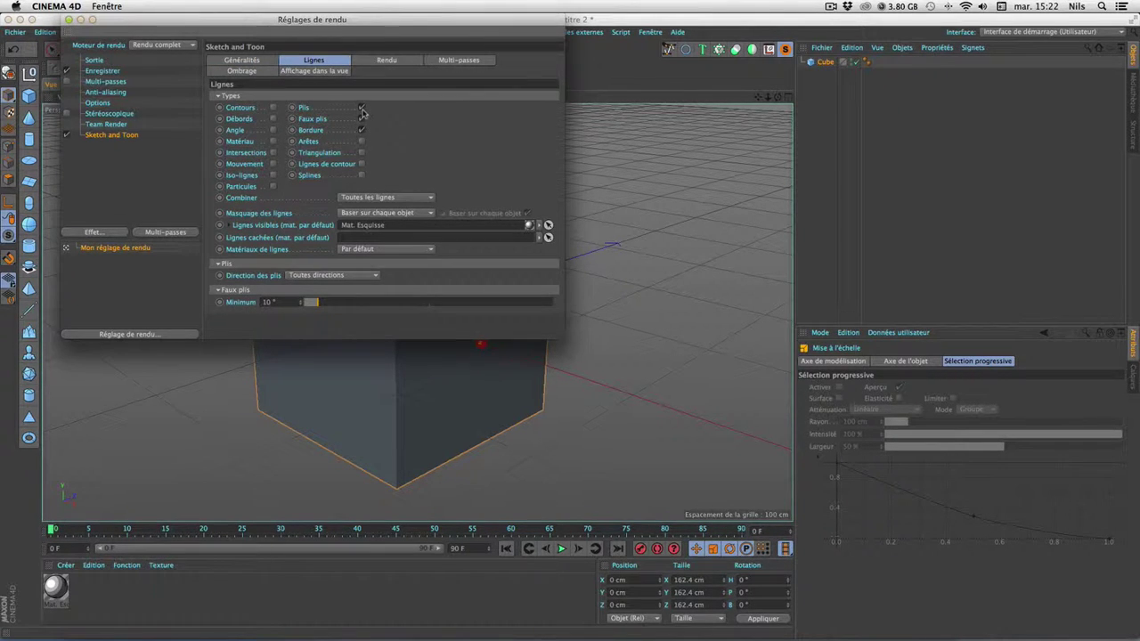
pyautogui.click(381, 60)
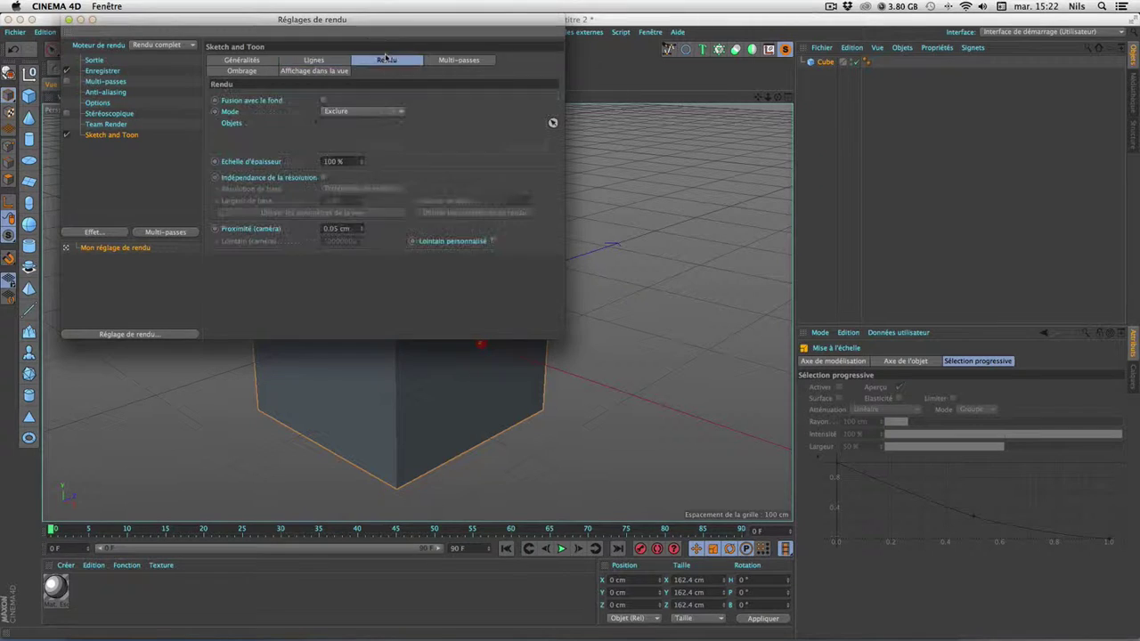
pyautogui.click(245, 72)
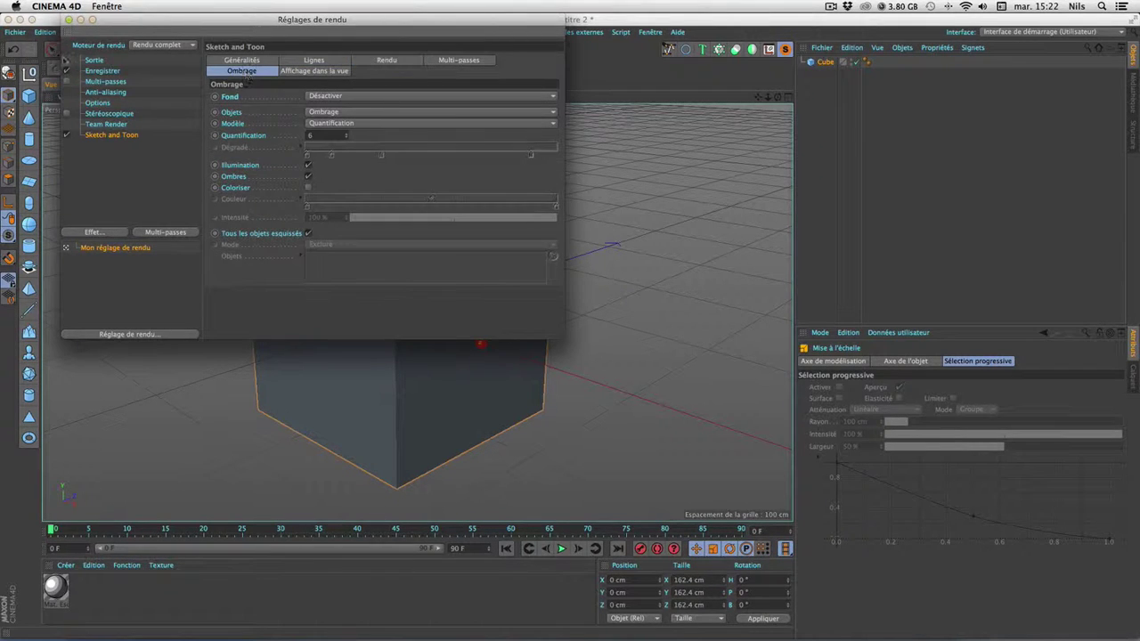
pyautogui.click(105, 157)
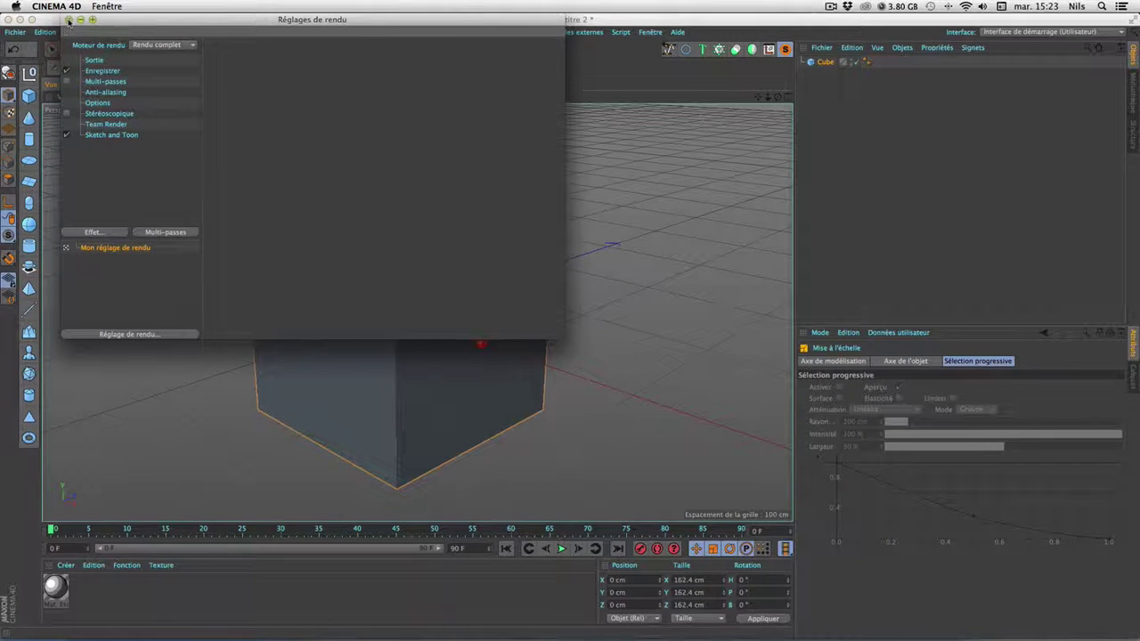
pyautogui.click(68, 19)
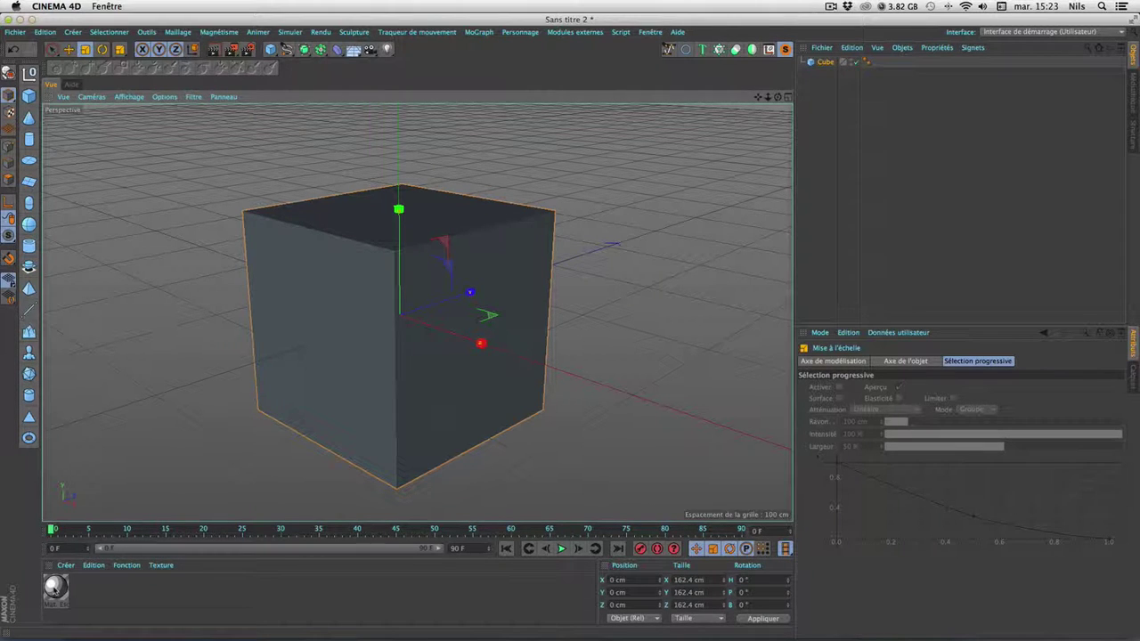
pyautogui.click(55, 588)
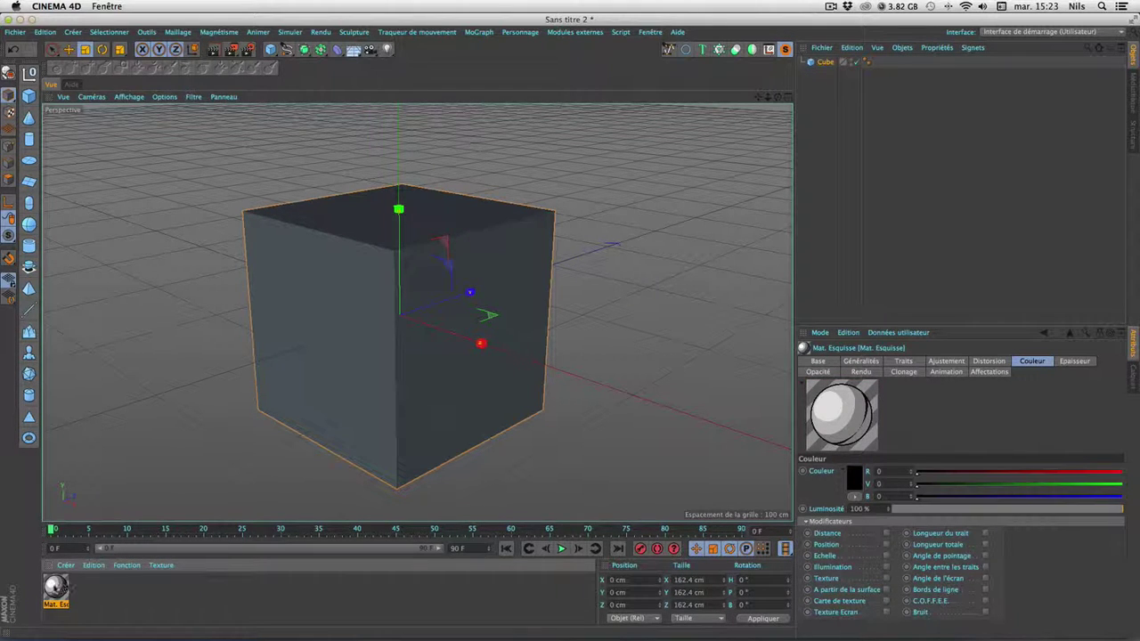
pyautogui.doubleClick(55, 588)
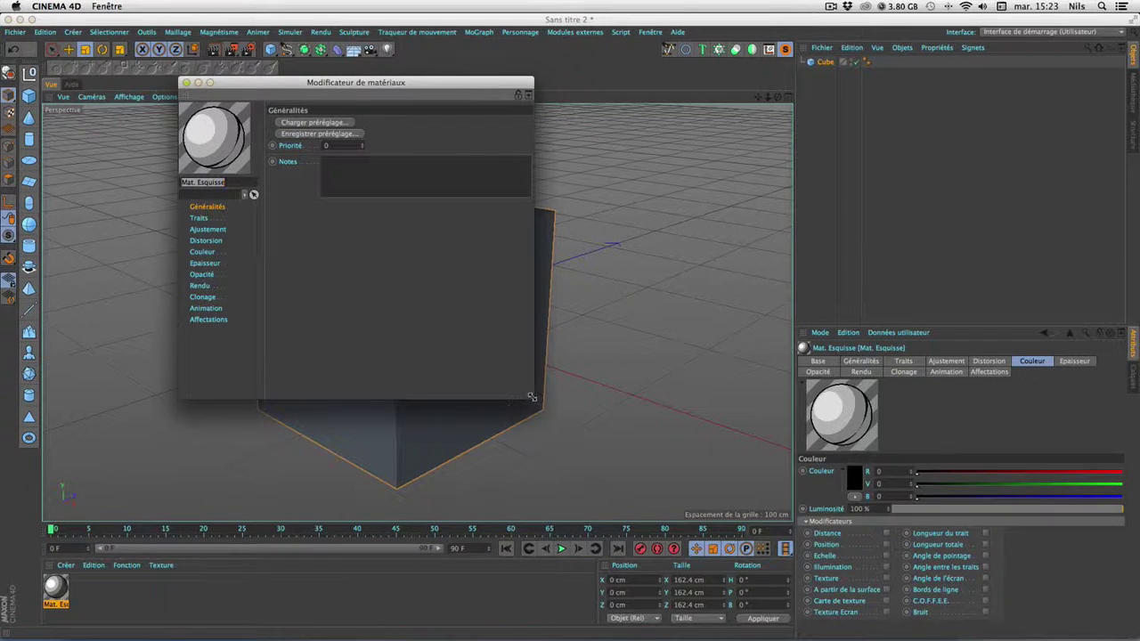
pyautogui.moveTo(534, 398)
pyautogui.mouseDown()
pyautogui.moveTo(578, 409)
pyautogui.moveTo(440, 400)
pyautogui.mouseUp()
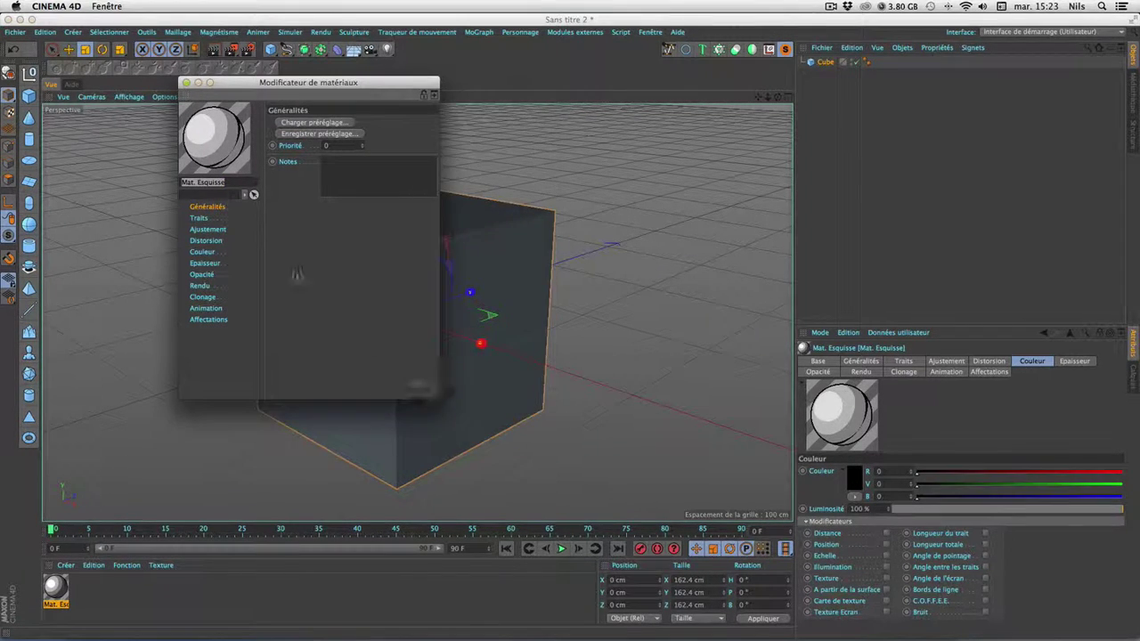
pyautogui.click(197, 218)
pyautogui.click(208, 230)
pyautogui.click(206, 240)
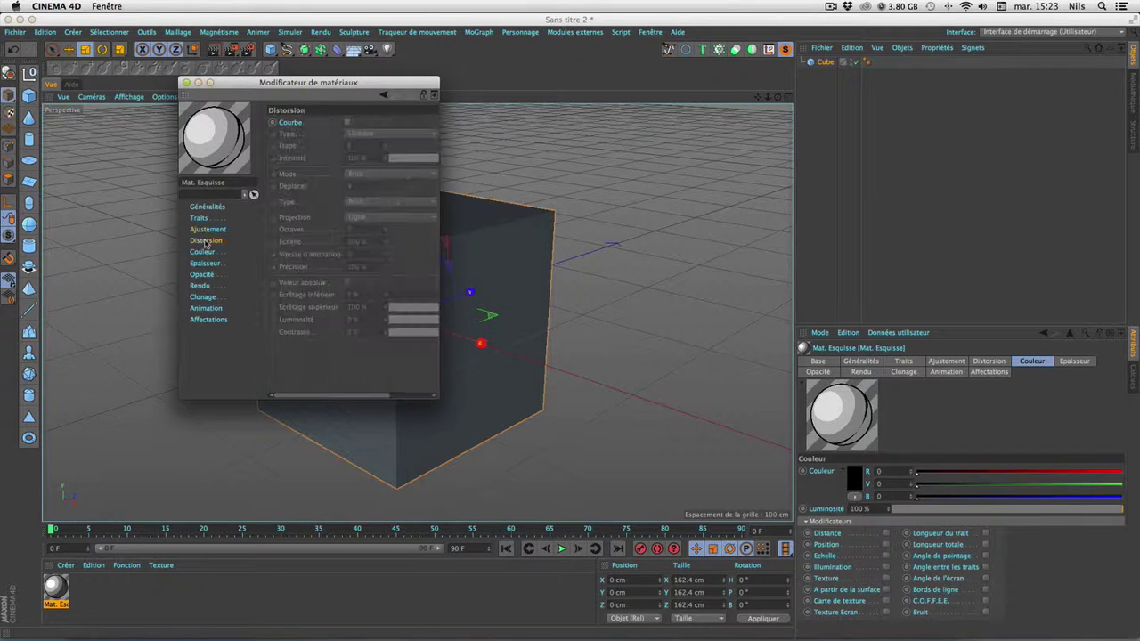
pyautogui.click(202, 253)
pyautogui.click(204, 263)
pyautogui.click(202, 275)
pyautogui.click(201, 286)
pyautogui.click(203, 297)
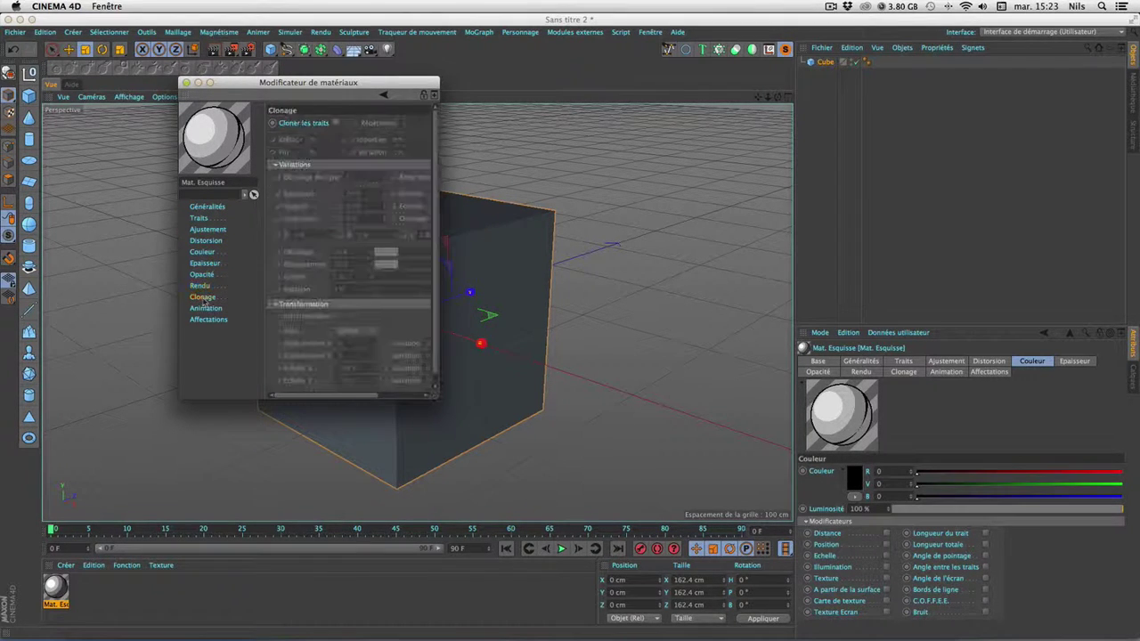
pyautogui.click(206, 309)
pyautogui.click(207, 319)
pyautogui.click(203, 296)
pyautogui.click(200, 286)
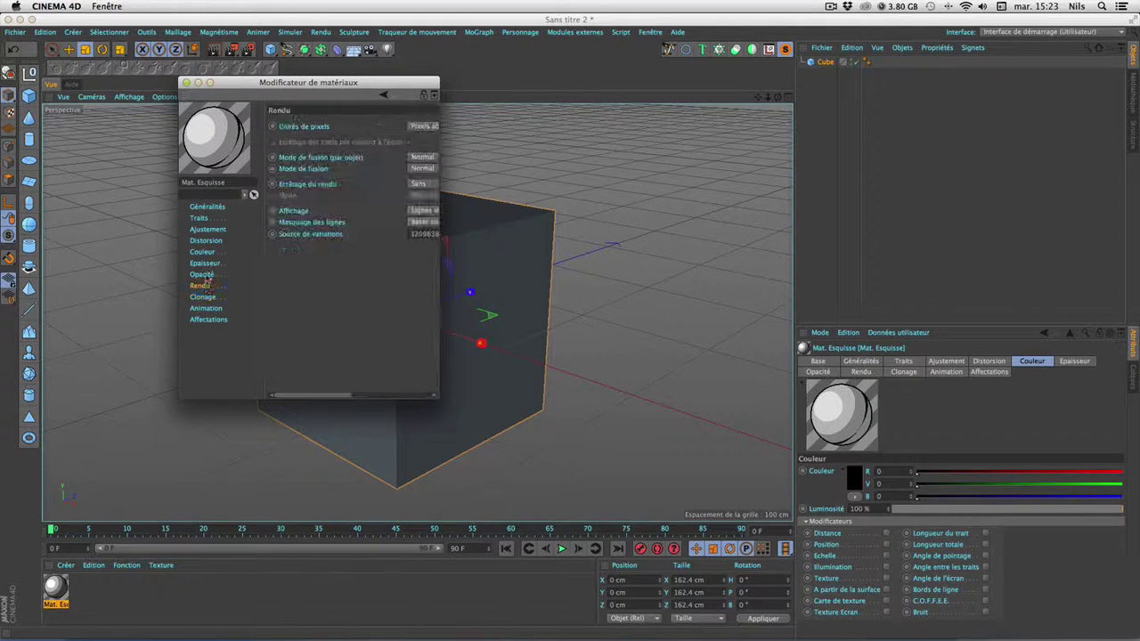
pyautogui.click(208, 229)
pyautogui.click(186, 82)
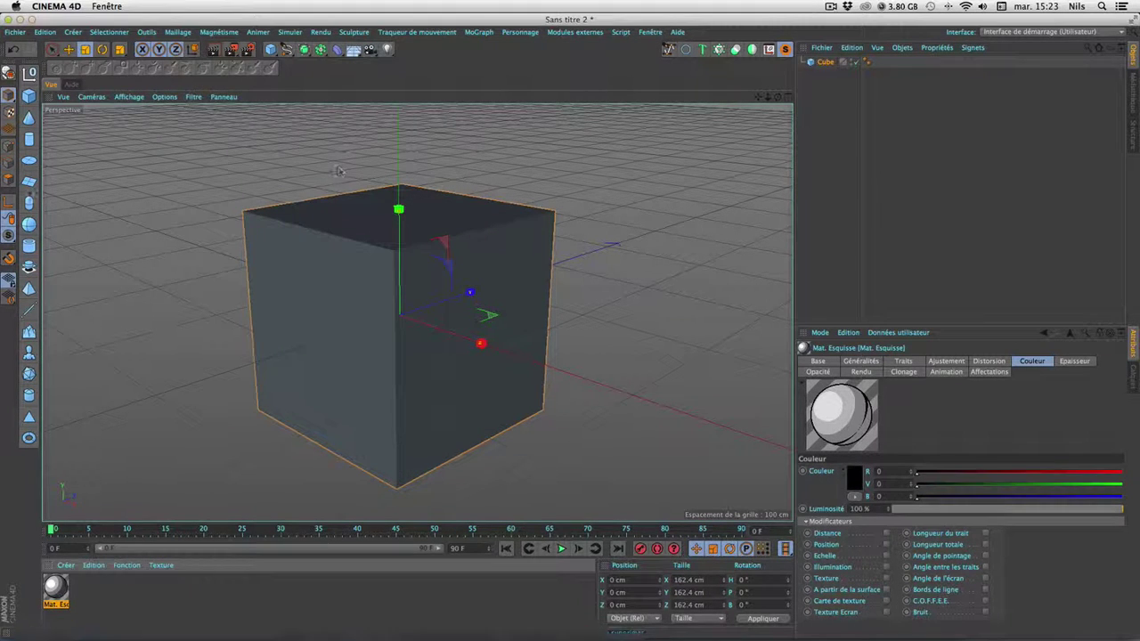
# Step: Create a new material and load the Sketch and Toon Cellulo shader into its colour channel
pyautogui.doubleClick(72, 593)
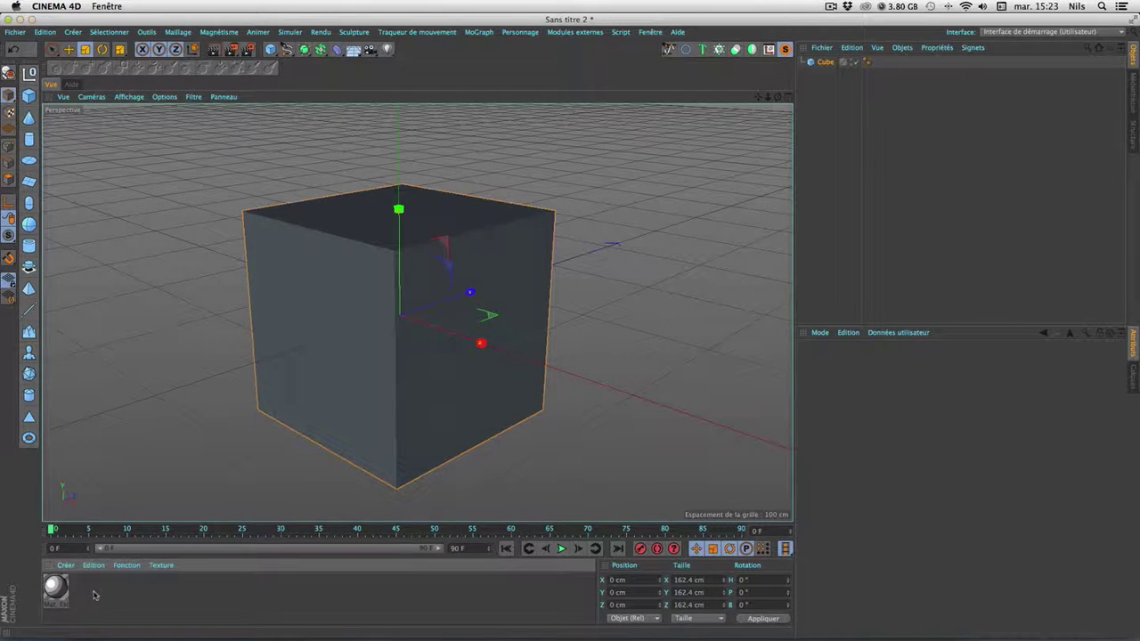
pyautogui.doubleClick(59, 588)
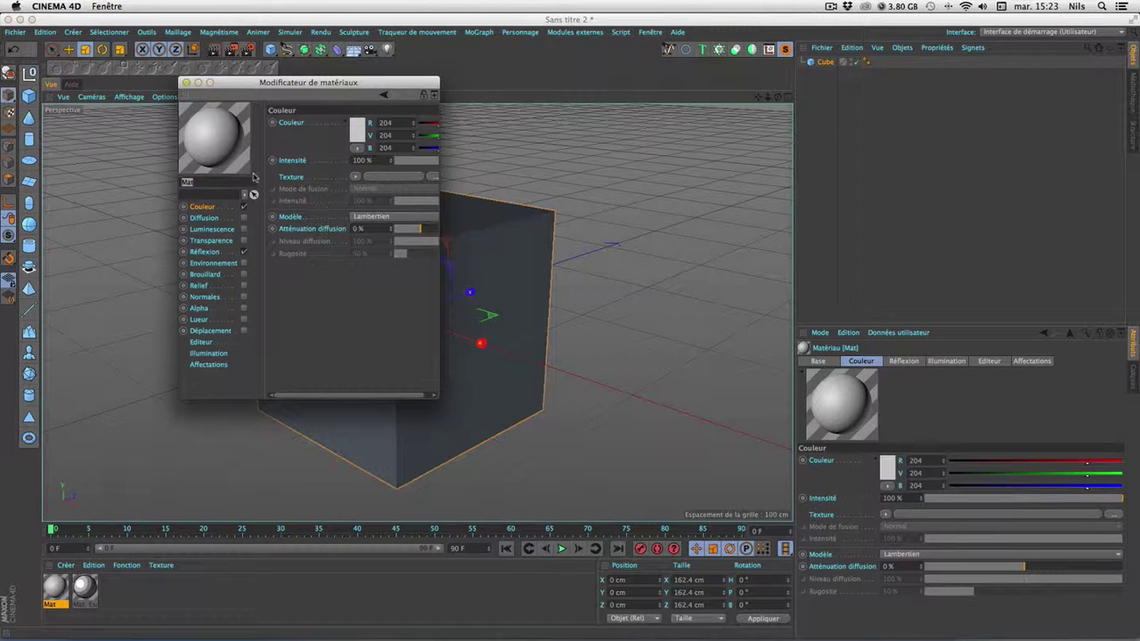
pyautogui.moveTo(440, 247); pyautogui.dragTo(638, 242)
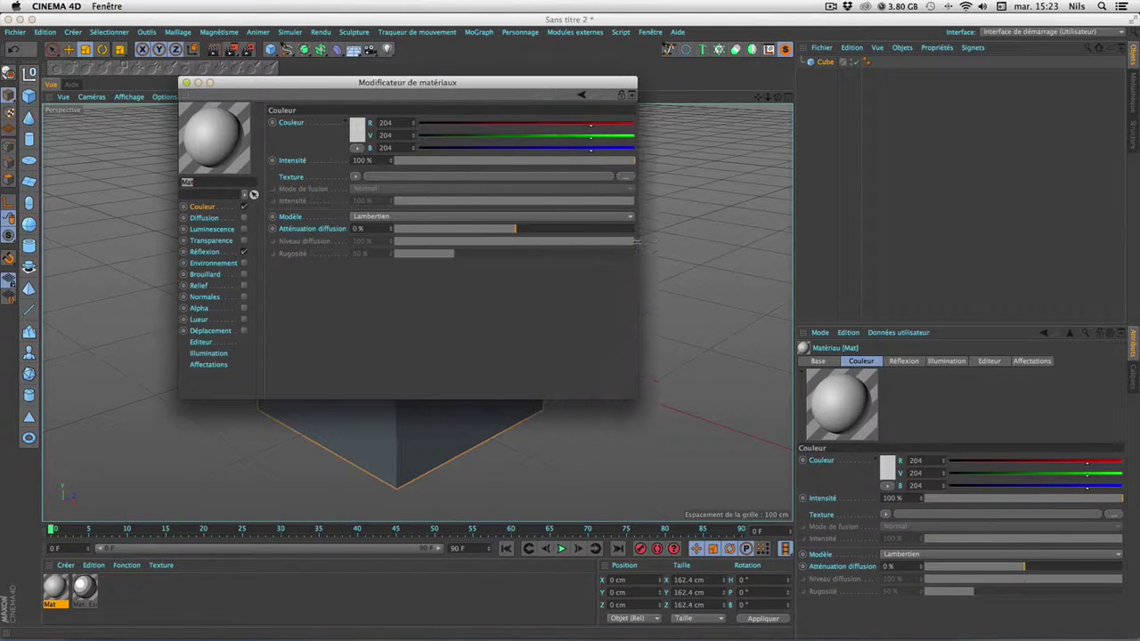
pyautogui.click(355, 176)
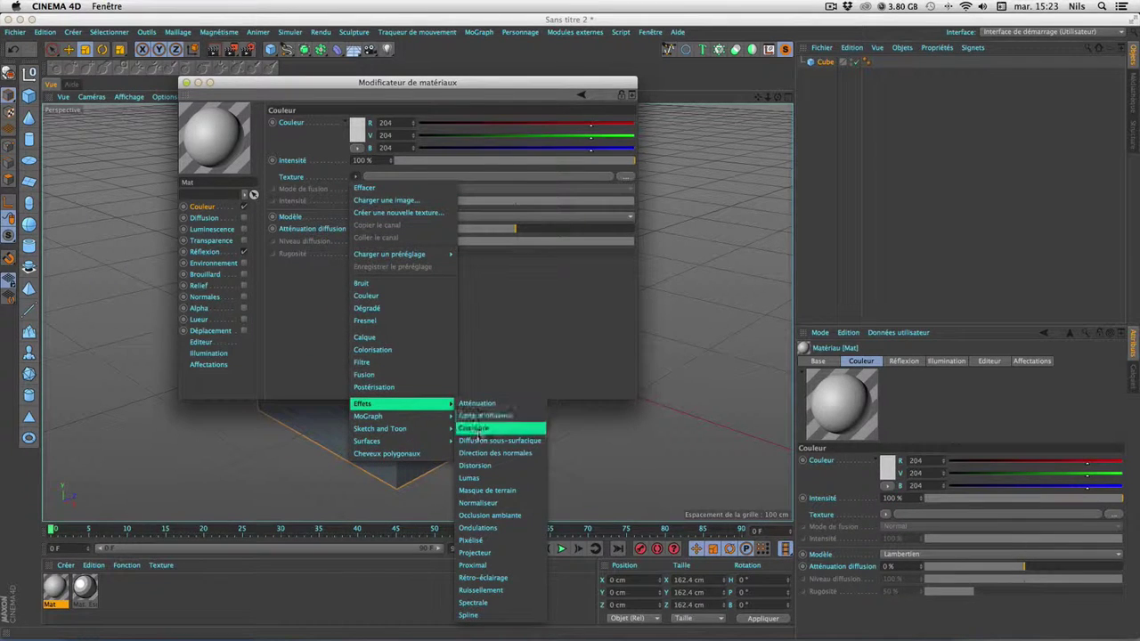
pyautogui.moveTo(381, 428)
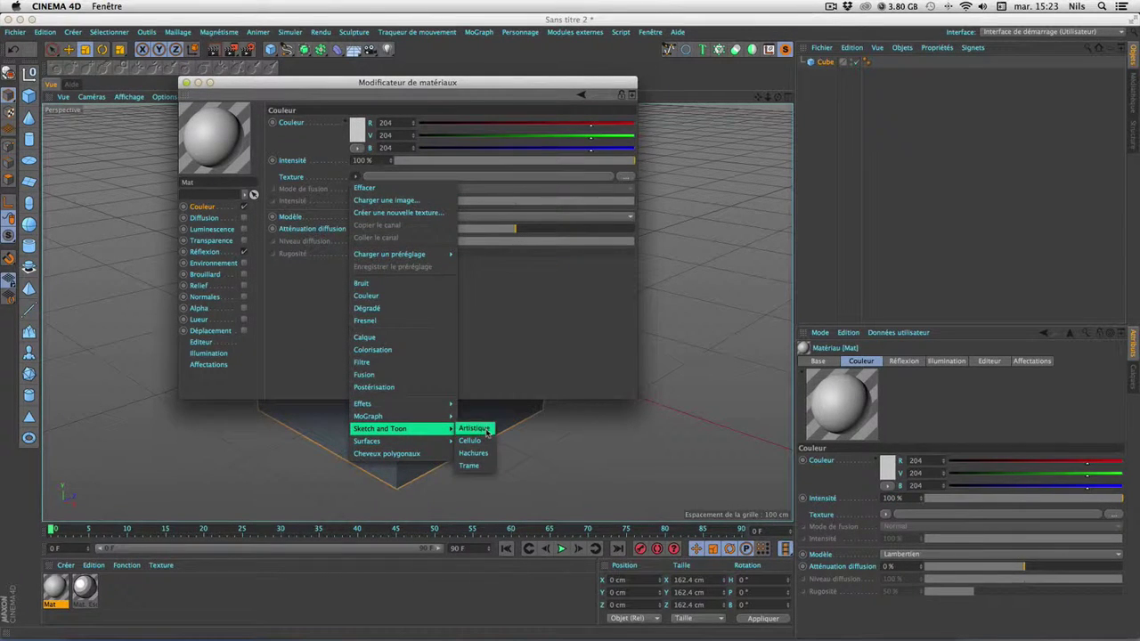
pyautogui.click(482, 442)
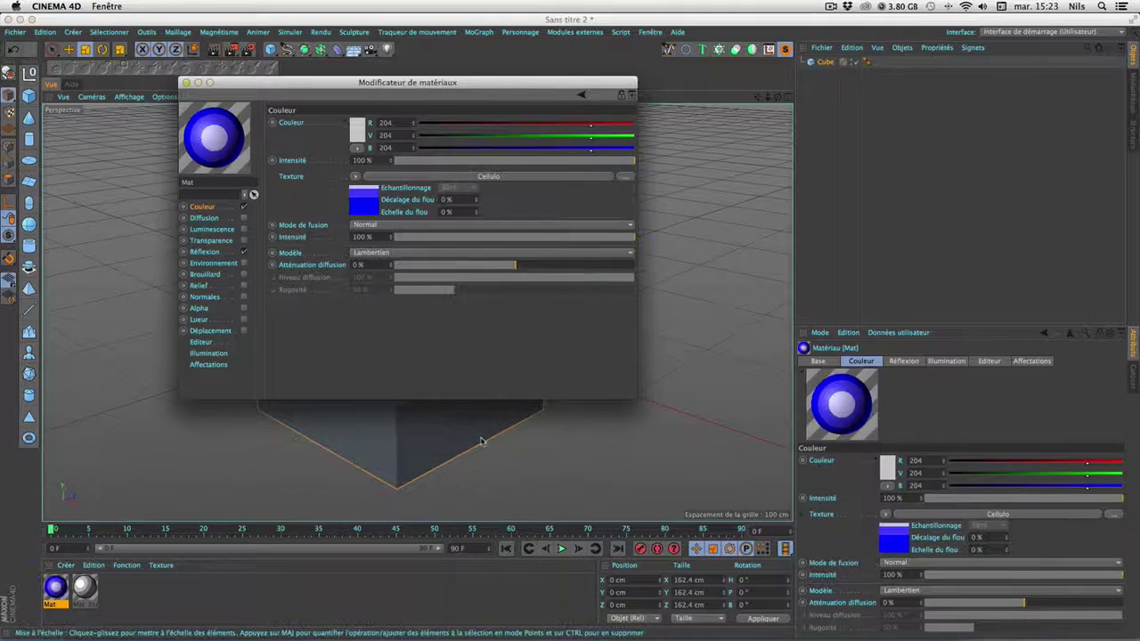
pyautogui.click(368, 197)
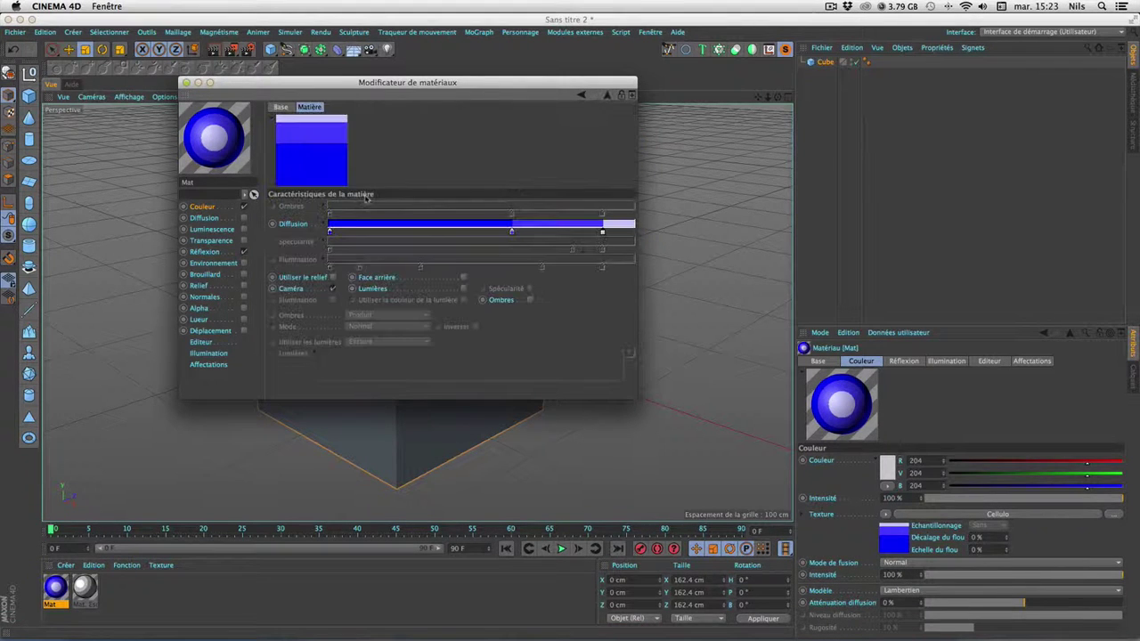
# Step: Make the Cellulo gradient knots light and dark orange and narrow the lavender highlight band
pyautogui.doubleClick(330, 235)
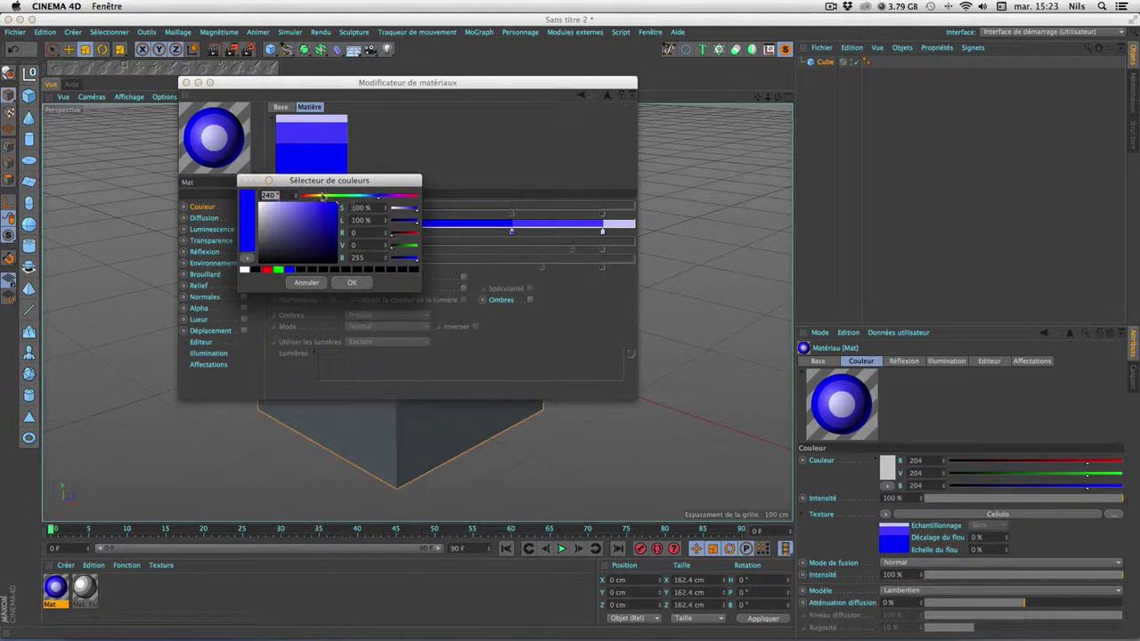
pyautogui.click(308, 196)
pyautogui.click(306, 208)
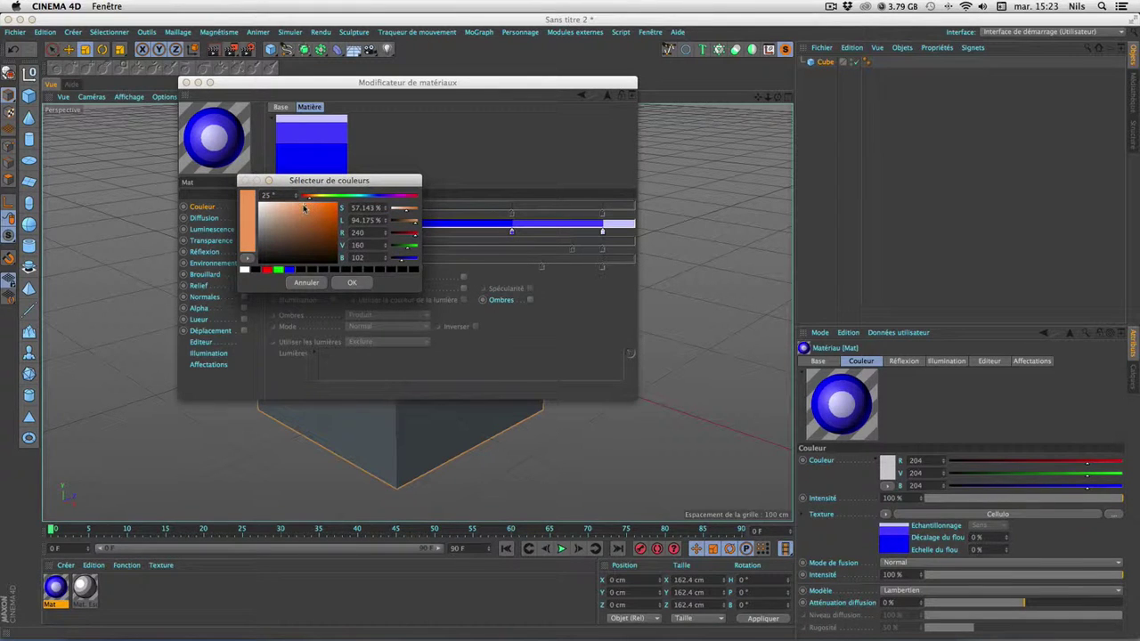
pyautogui.click(352, 283)
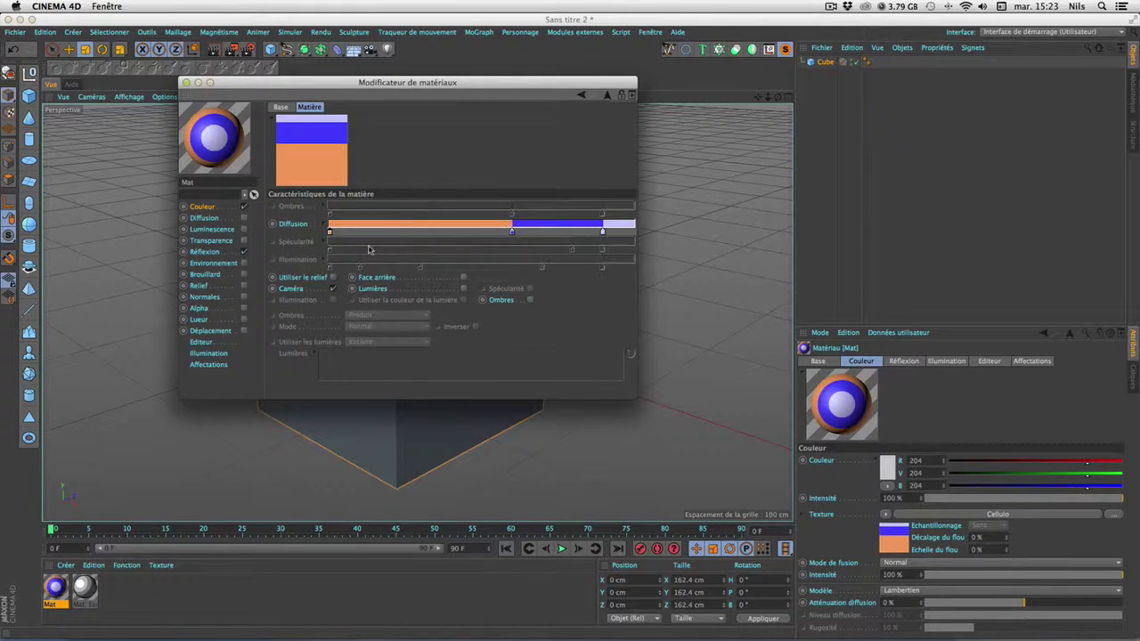
pyautogui.doubleClick(512, 232)
pyautogui.click(496, 195)
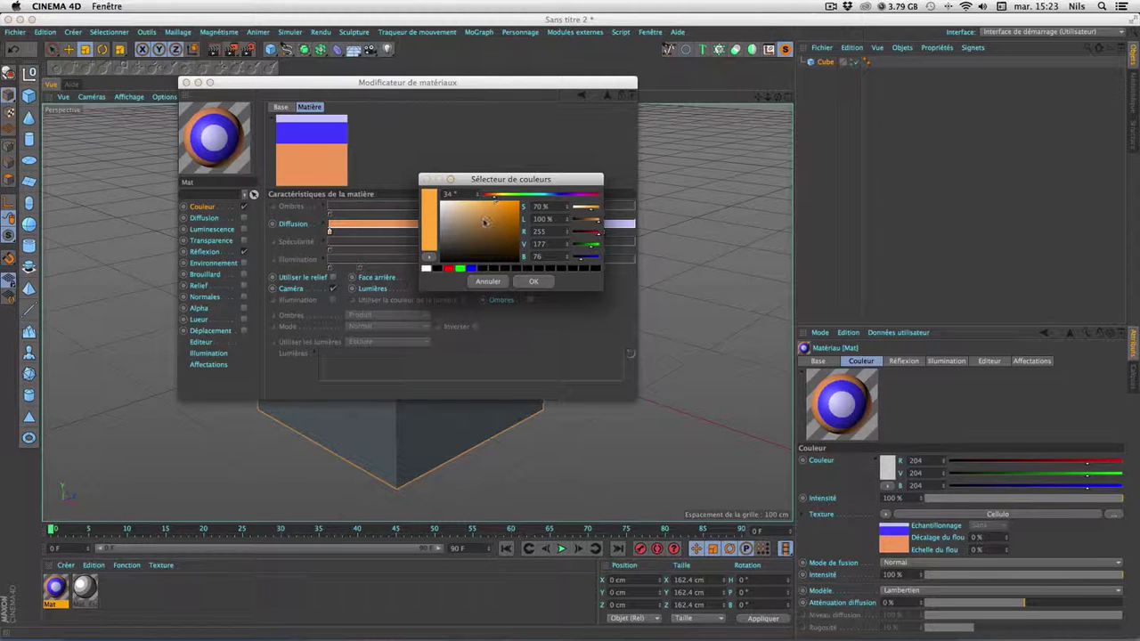
pyautogui.moveTo(485, 221); pyautogui.dragTo(508, 208)
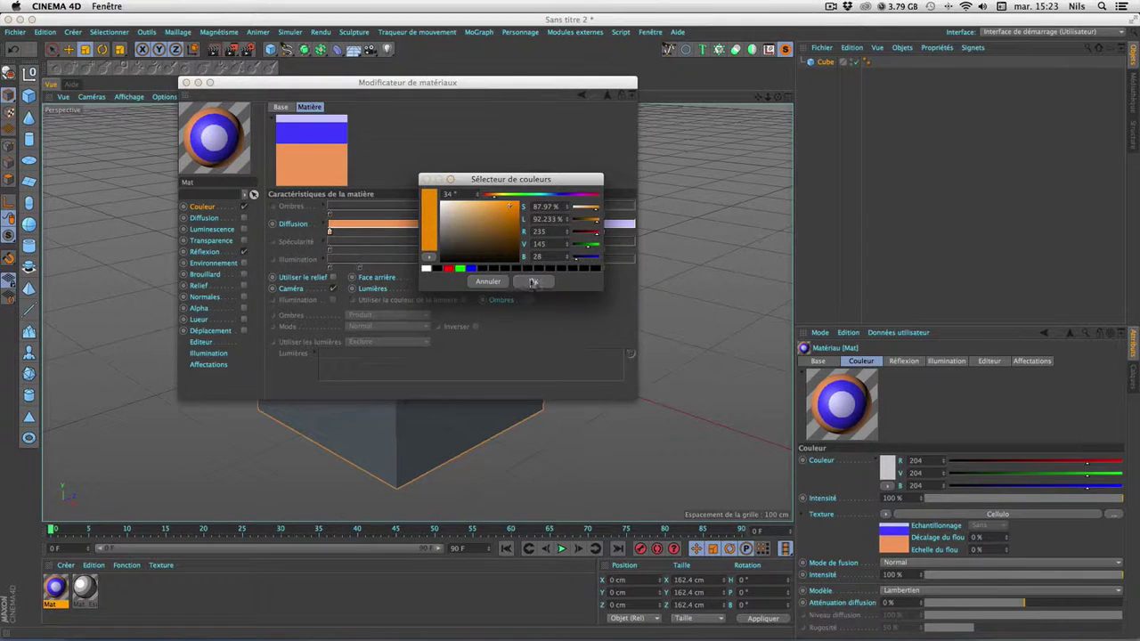
pyautogui.click(533, 281)
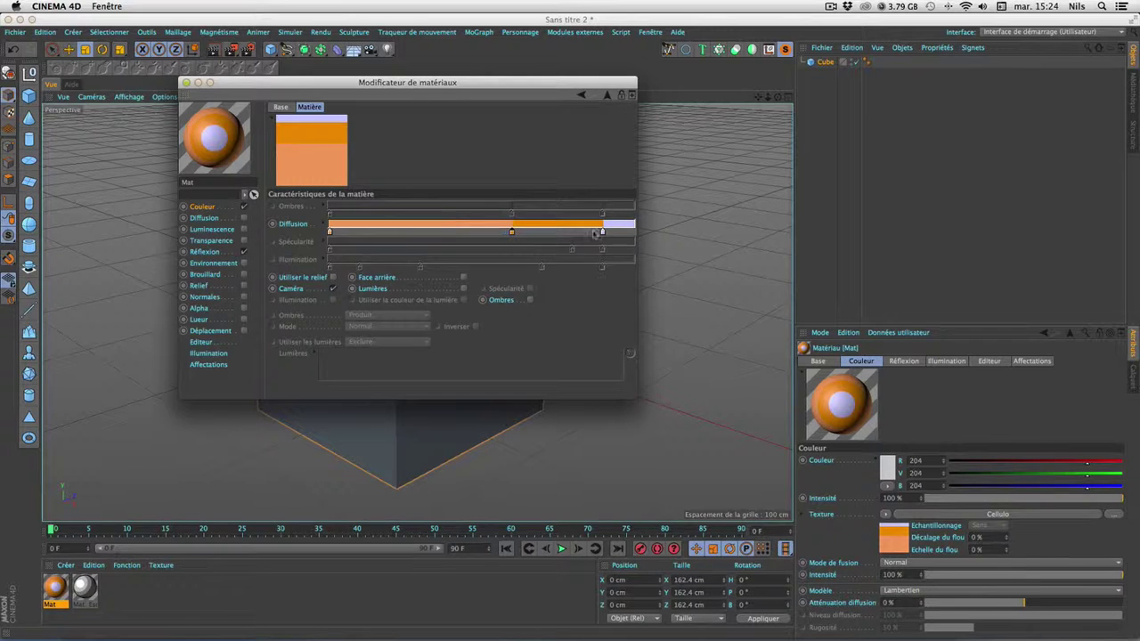
pyautogui.moveTo(602, 232); pyautogui.dragTo(607, 233)
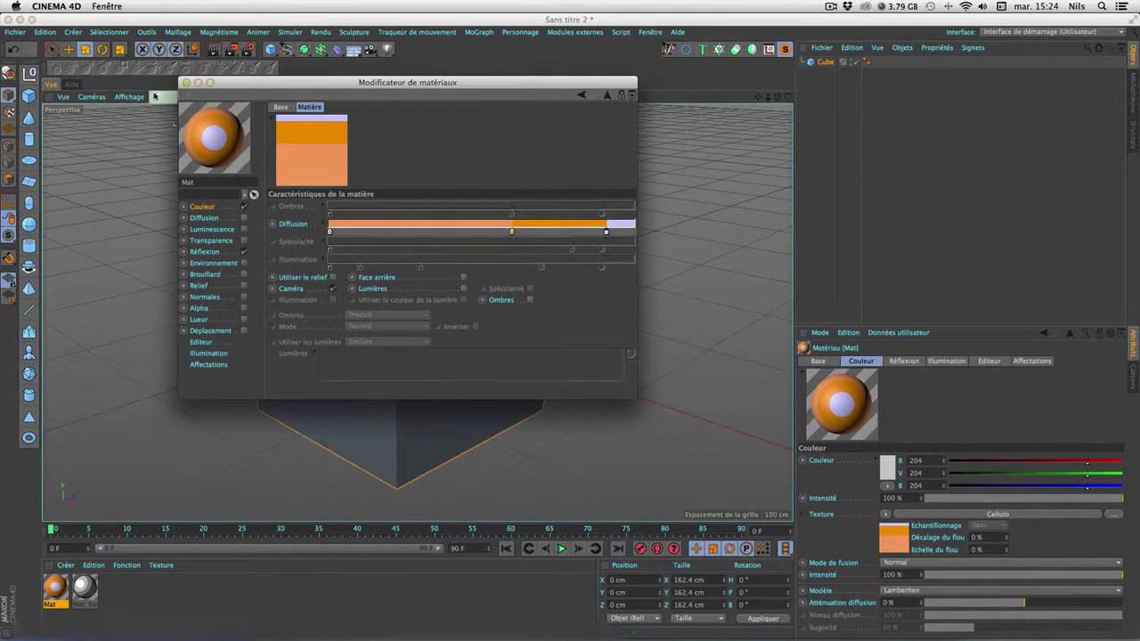
# Step: Turn off reflection on Mat and apply it to the cube
pyautogui.click(243, 252)
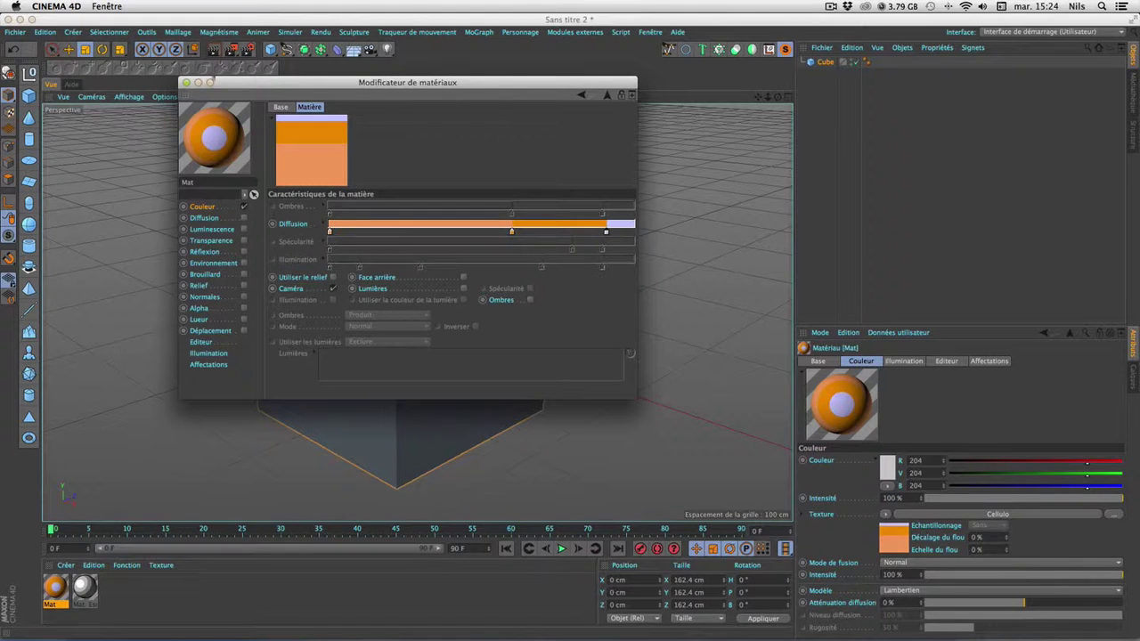
pyautogui.click(185, 82)
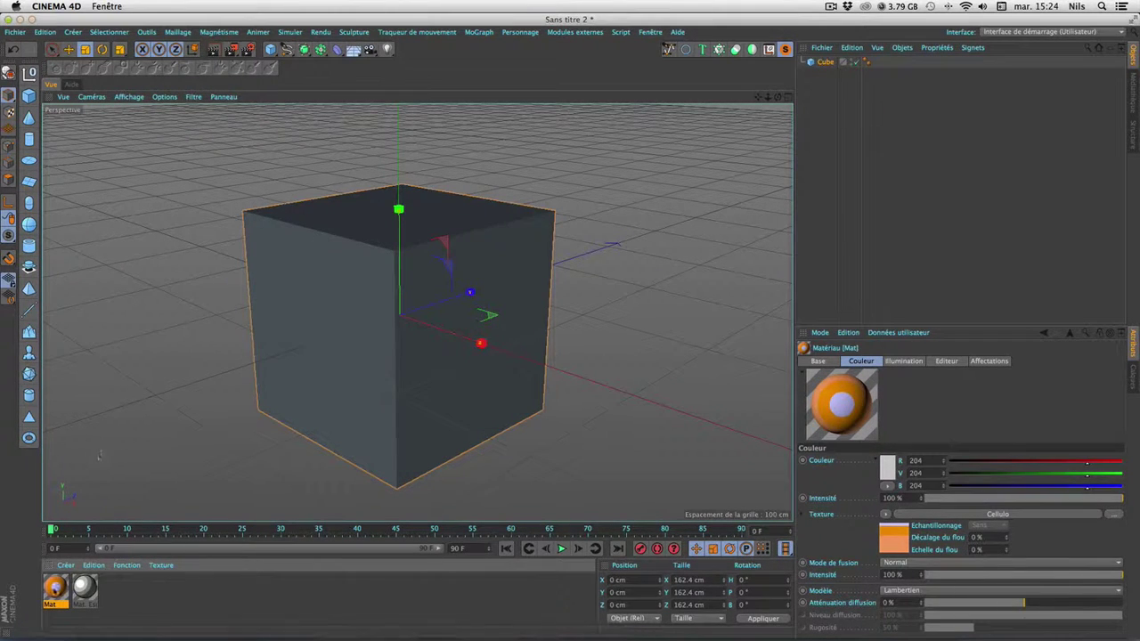
pyautogui.moveTo(55, 588); pyautogui.dragTo(365, 321)
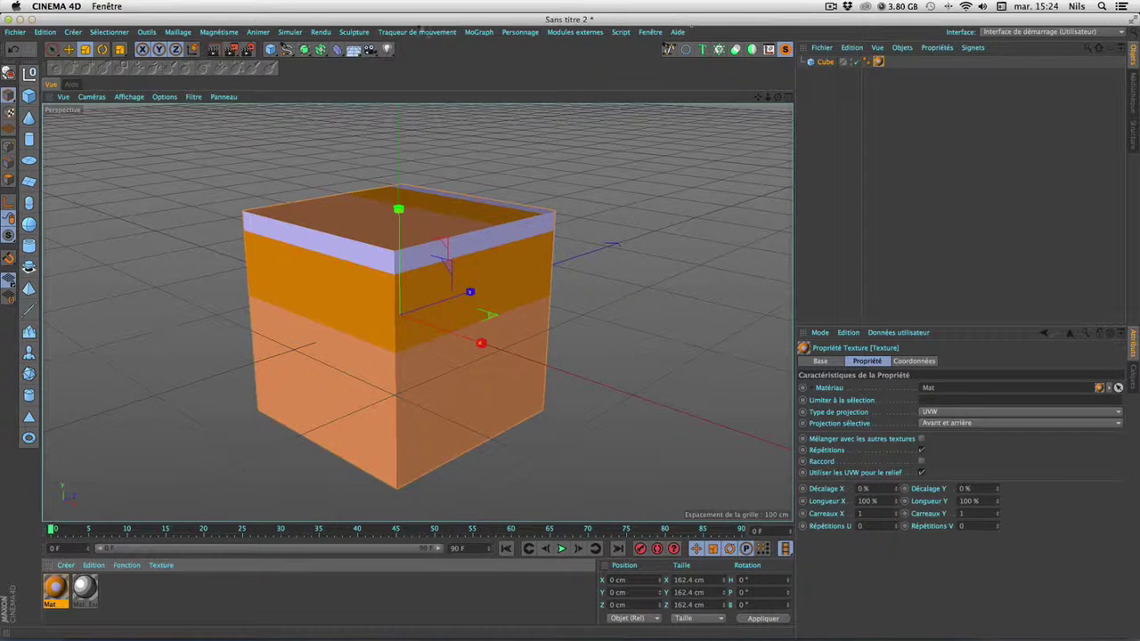
# Step: Add a light and position it above and in front of the cube
pyautogui.click(388, 50)
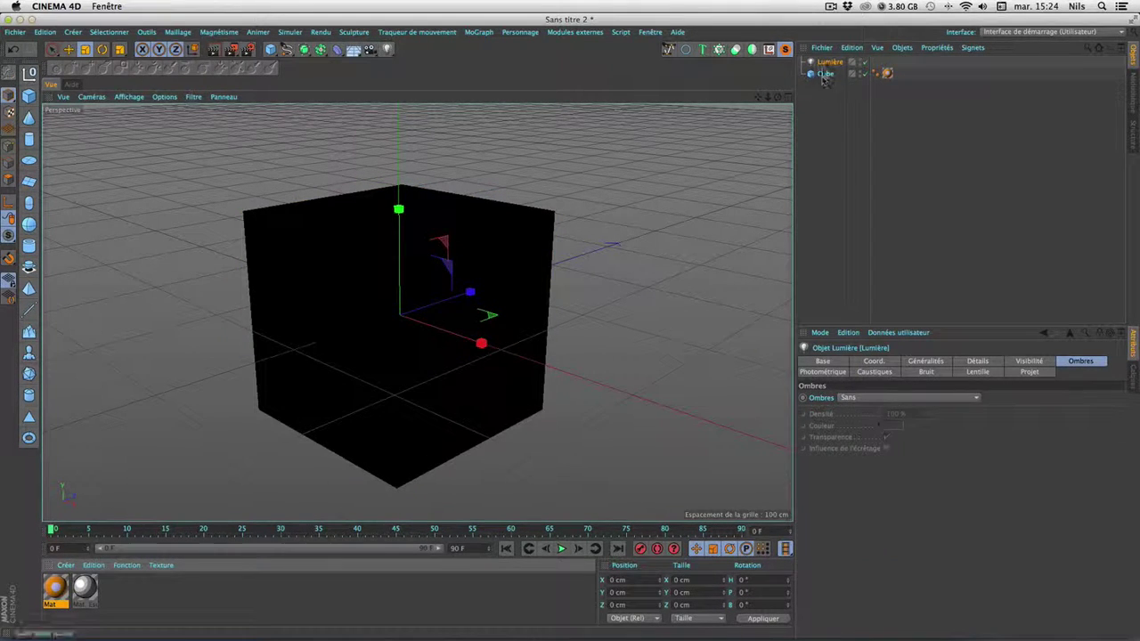
pyautogui.moveTo(470, 291); pyautogui.dragTo(247, 337)
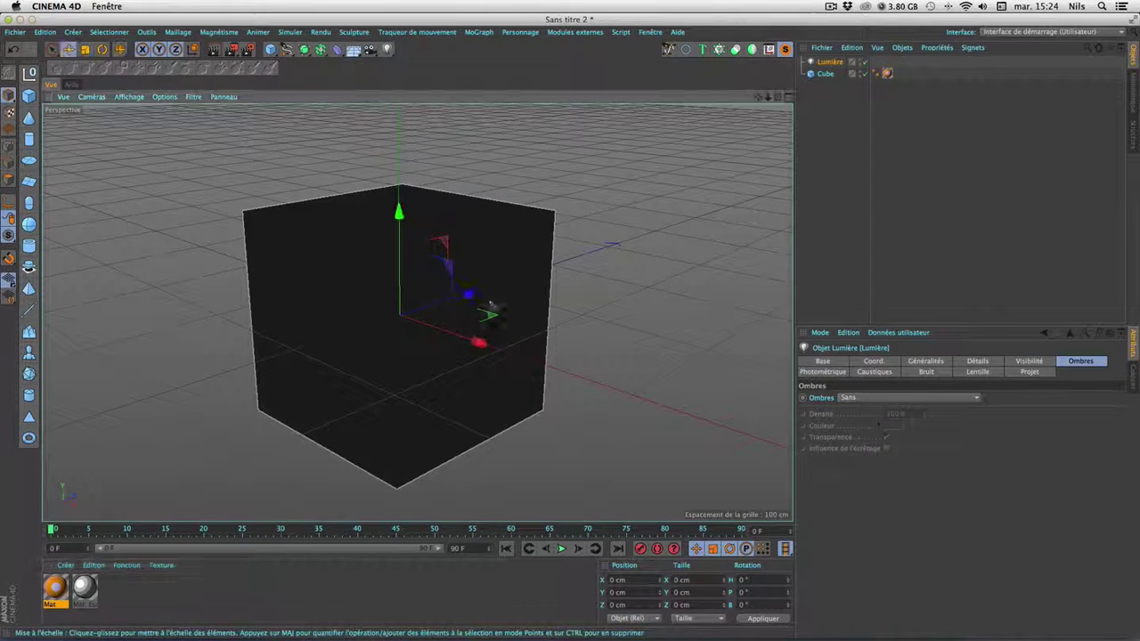
pyautogui.moveTo(169, 287); pyautogui.dragTo(149, 118)
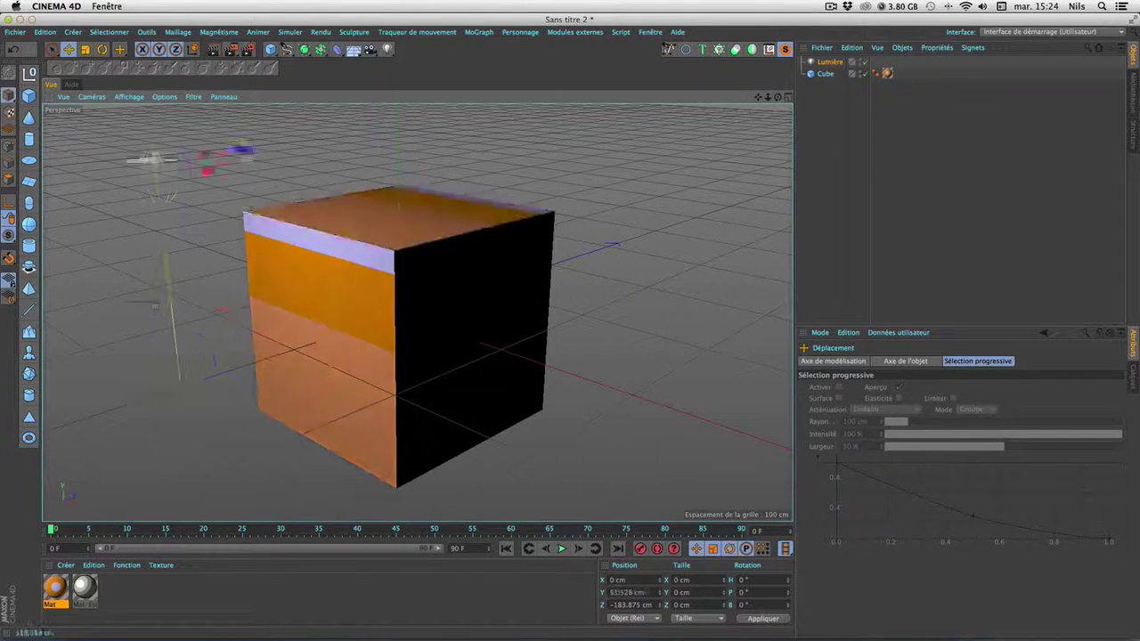
pyautogui.moveTo(208, 165); pyautogui.dragTo(176, 164)
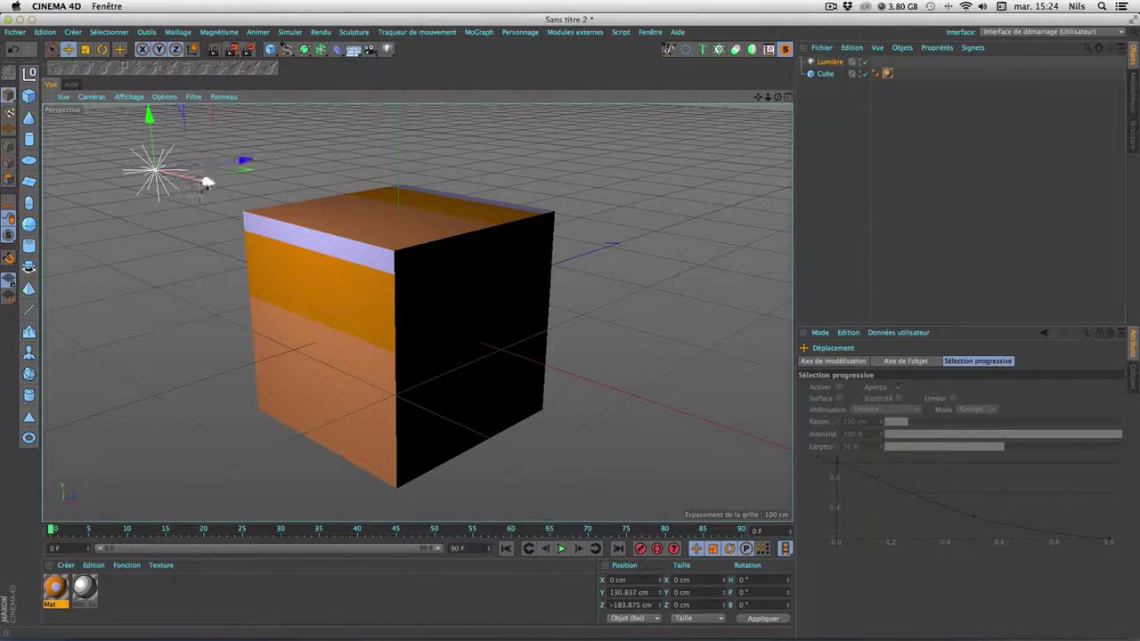
pyautogui.moveTo(117, 114); pyautogui.dragTo(118, 111)
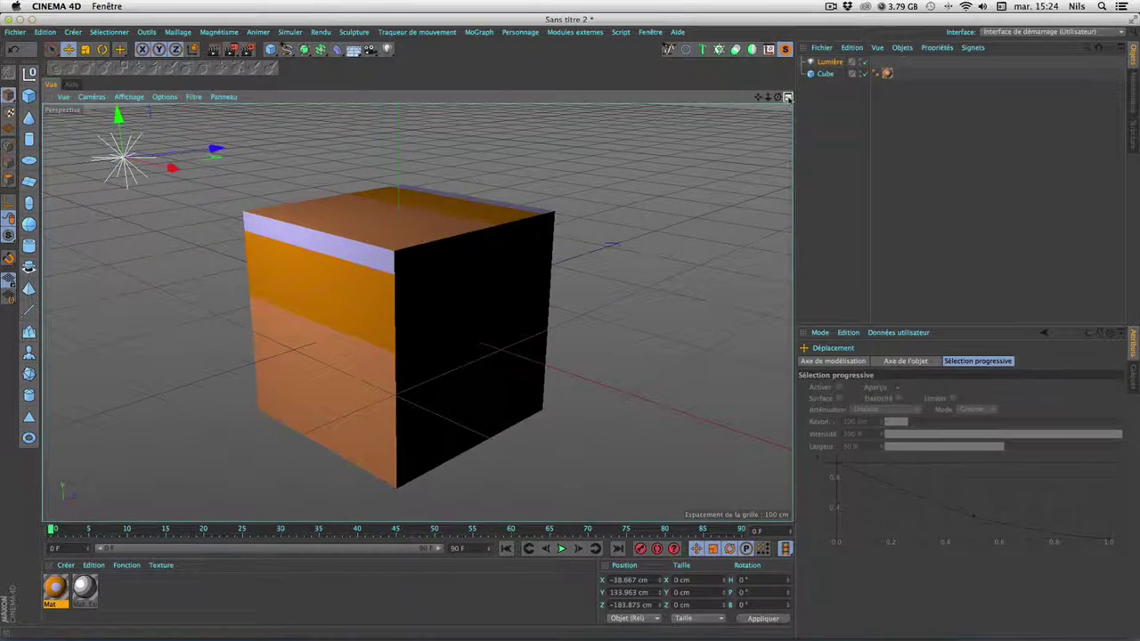
pyautogui.press('F5')
pyautogui.moveTo(653, 281); pyautogui.dragTo(667, 281)
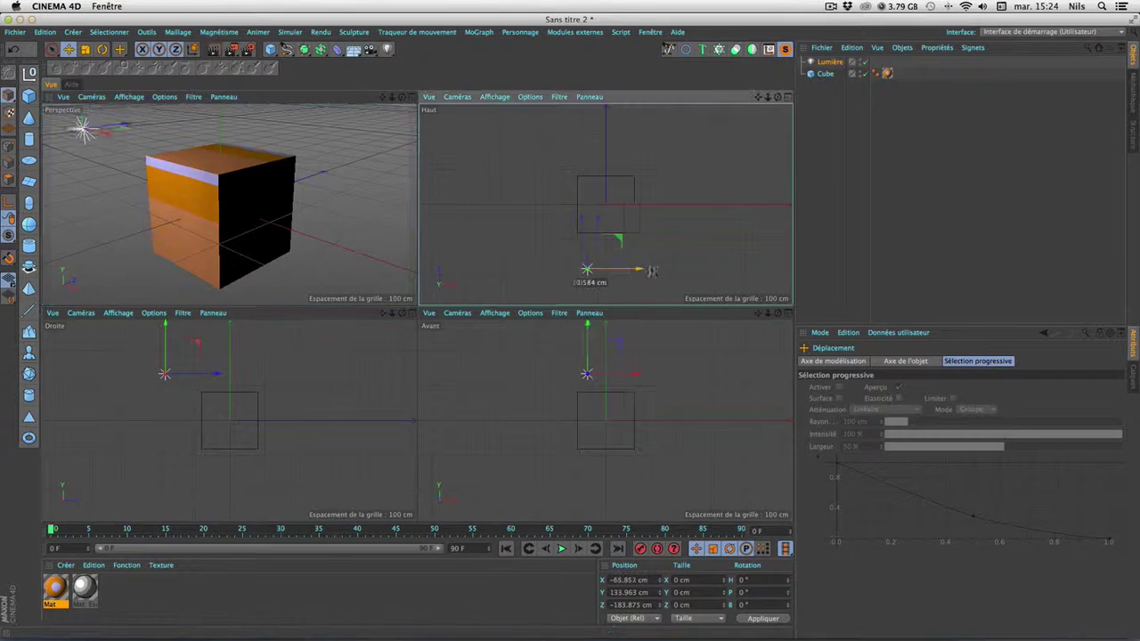
pyautogui.moveTo(619, 335); pyautogui.dragTo(618, 309)
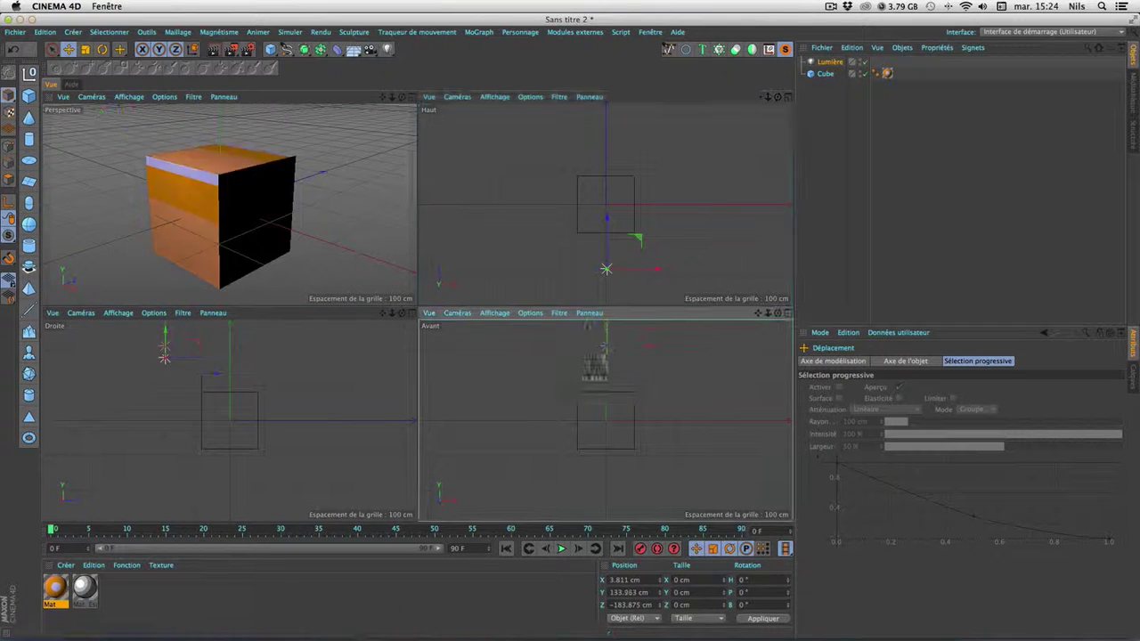
# Step: Give the light soft shadow-map shadows (Masques d'ombres diffuses)
pyautogui.click(828, 61)
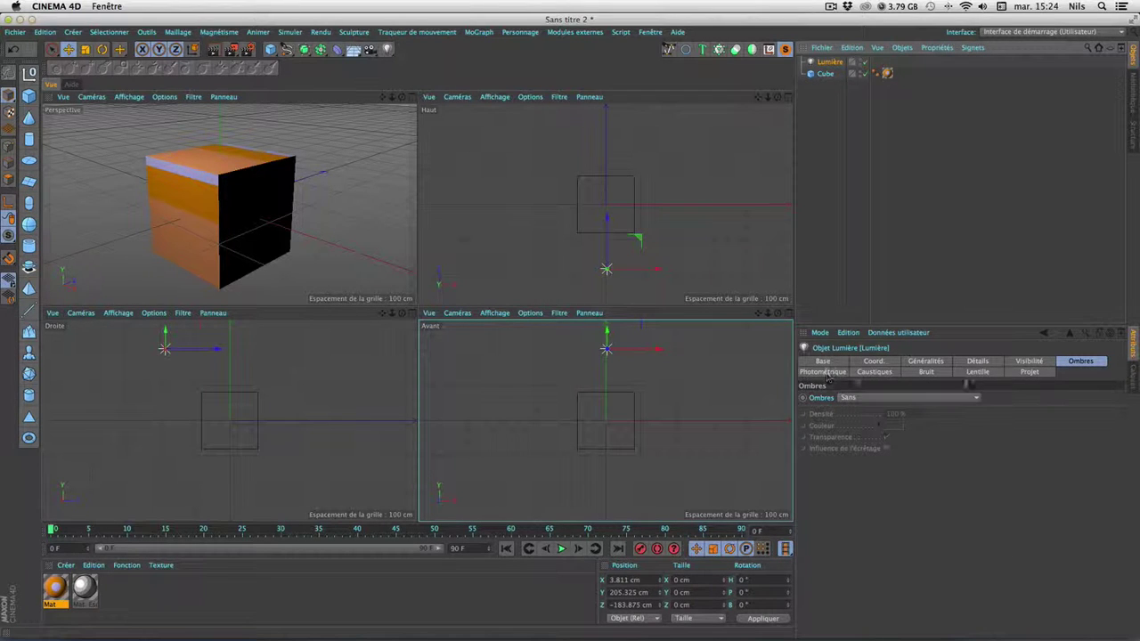
pyautogui.click(926, 399)
pyautogui.click(926, 416)
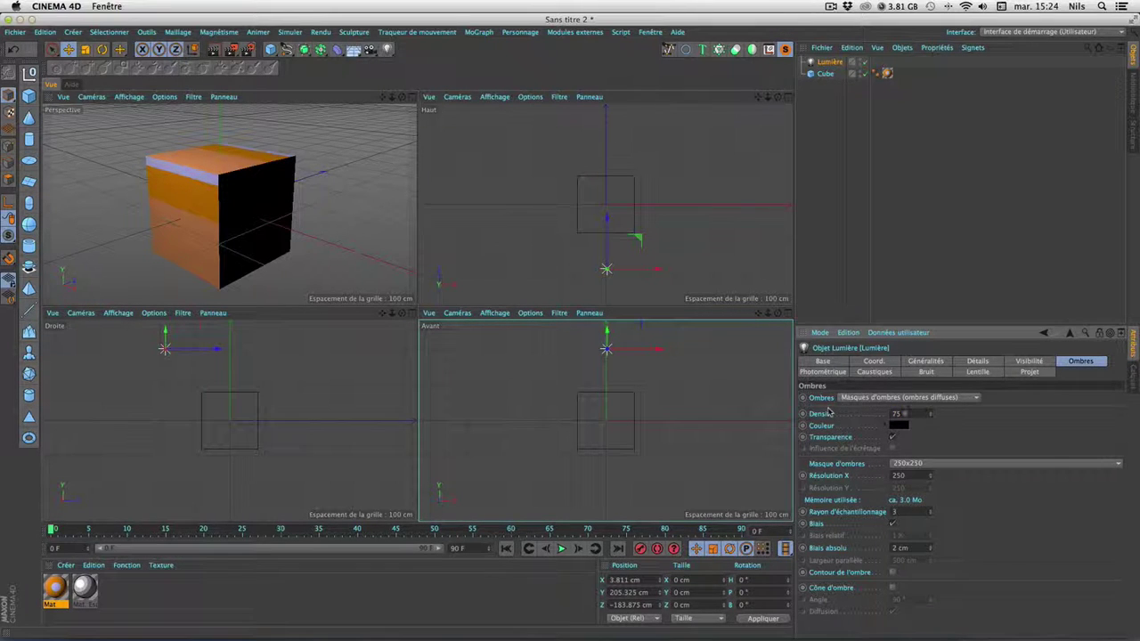
pyautogui.click(408, 96)
pyautogui.scroll(-3, 492, 314)
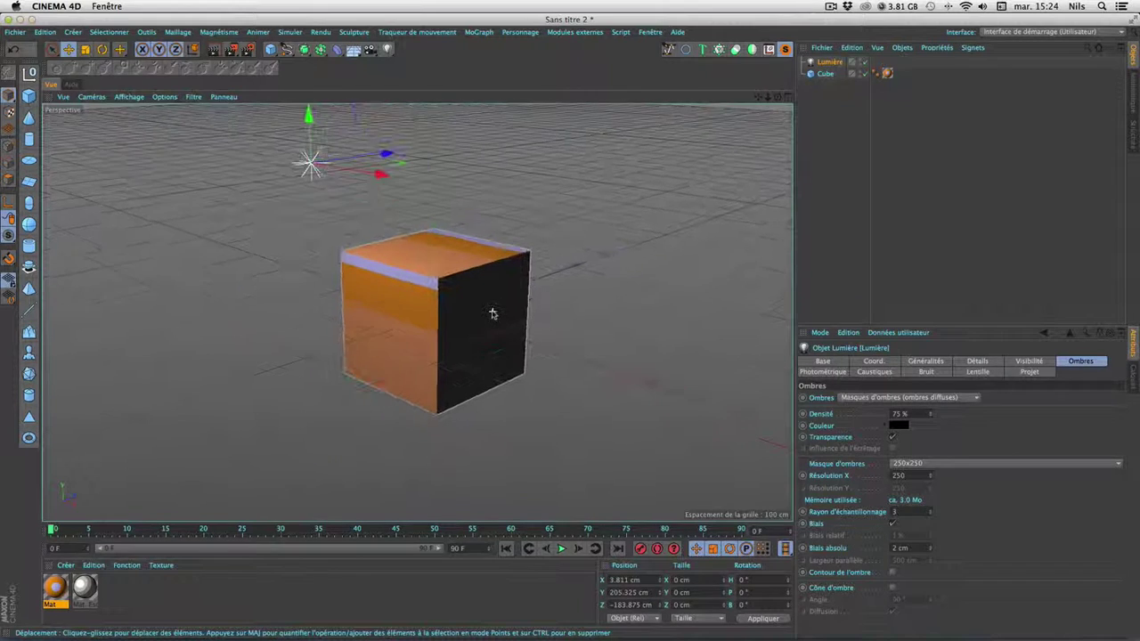
pyautogui.click(826, 131)
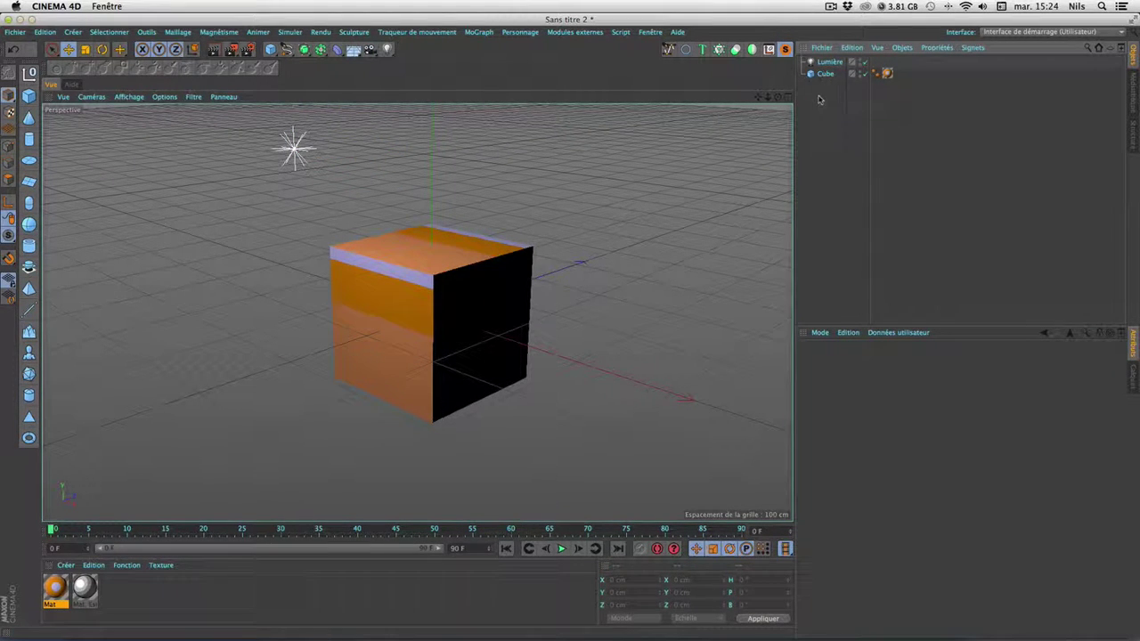
# Step: Create a null named Groupe and nest the cube and Lumière light under it
pyautogui.click(28, 72)
pyautogui.doubleClick(836, 62)
pyautogui.write('Group')
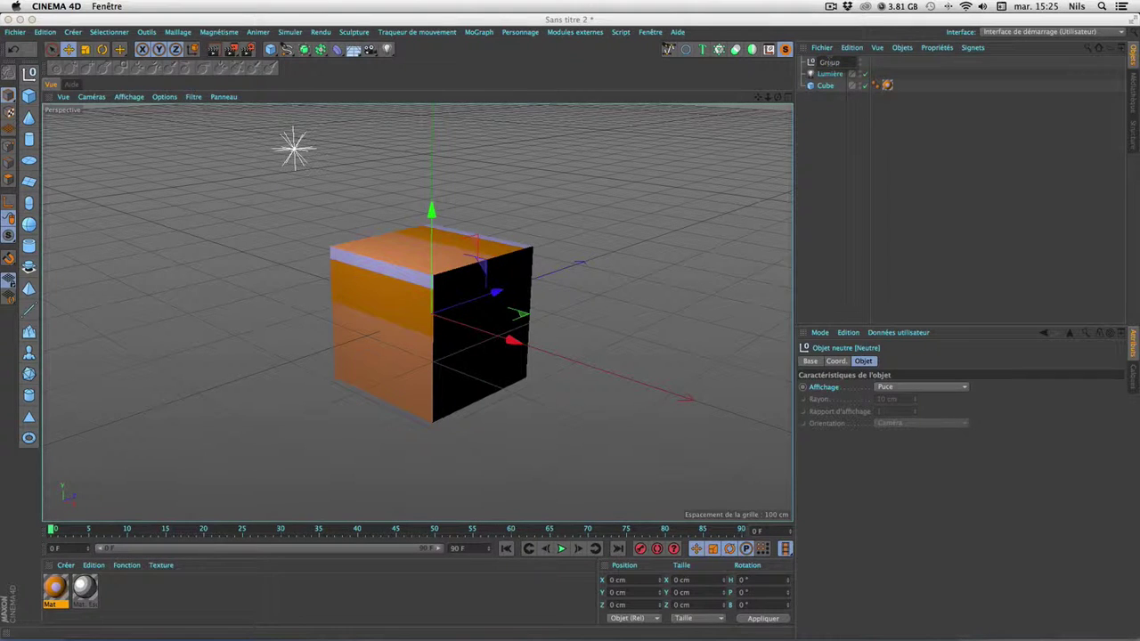
pyautogui.write('e')
pyautogui.press('Return')
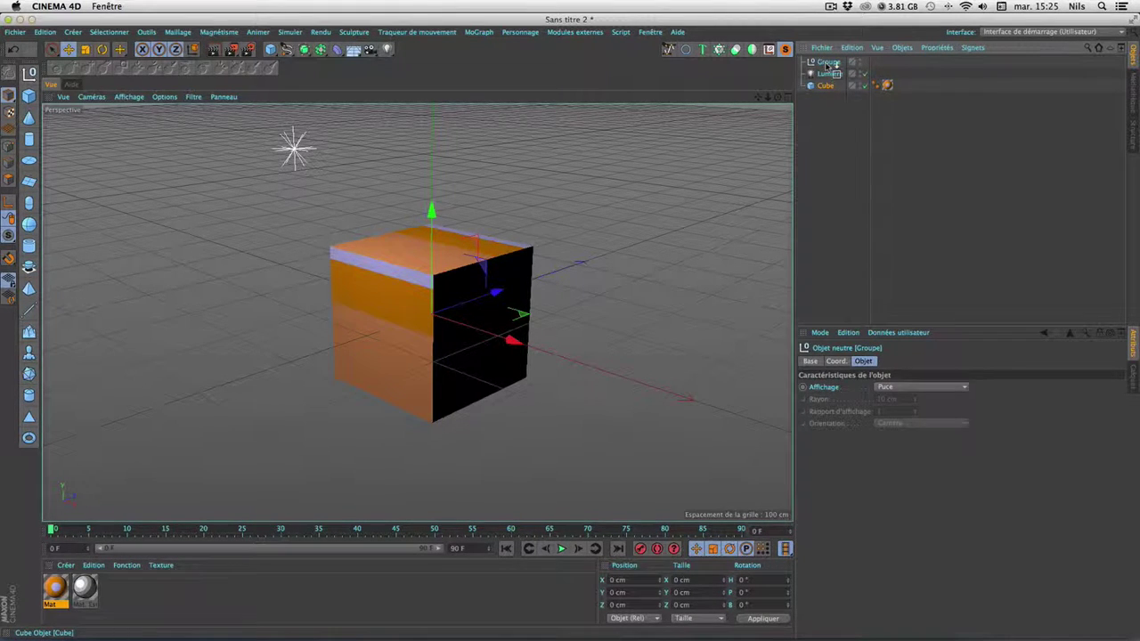
pyautogui.moveTo(827, 65); pyautogui.dragTo(829, 66)
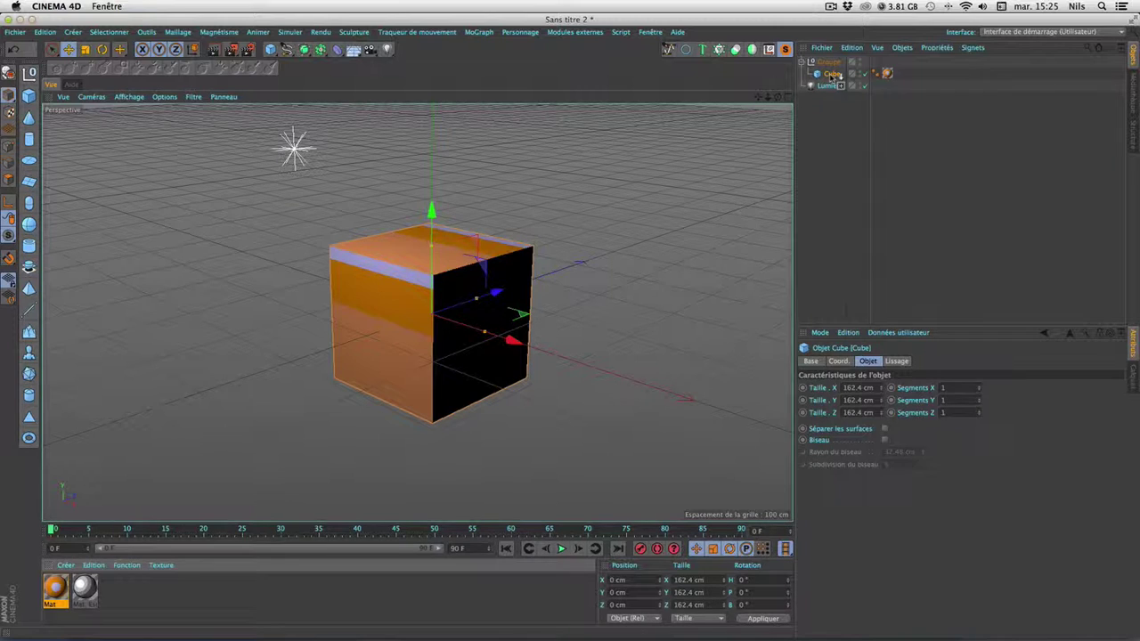
# Step: Add a Sketch Style tag to the cube, then select Groupe at about frame 33
pyautogui.moveTo(833, 75); pyautogui.dragTo(834, 75)
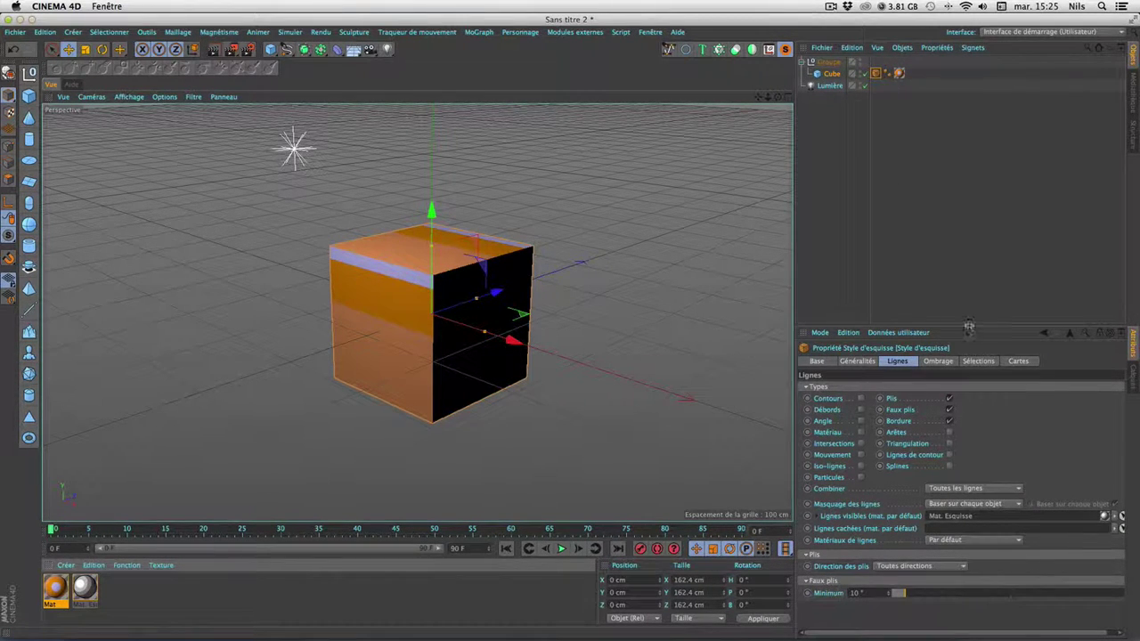
pyautogui.moveTo(969, 327); pyautogui.dragTo(975, 169)
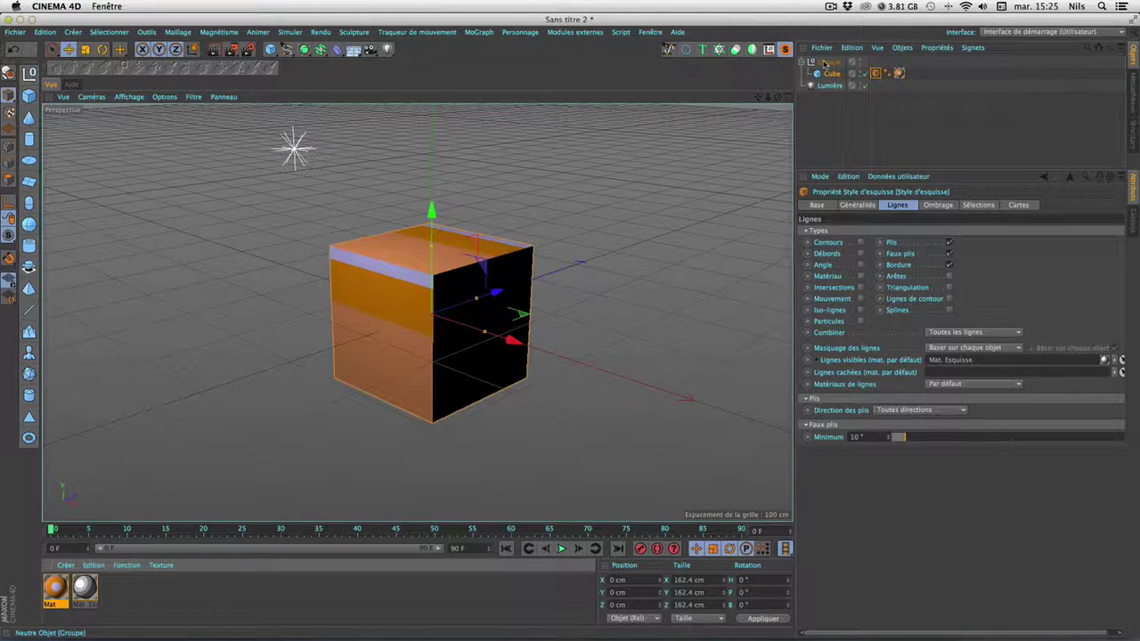
pyautogui.click(826, 62)
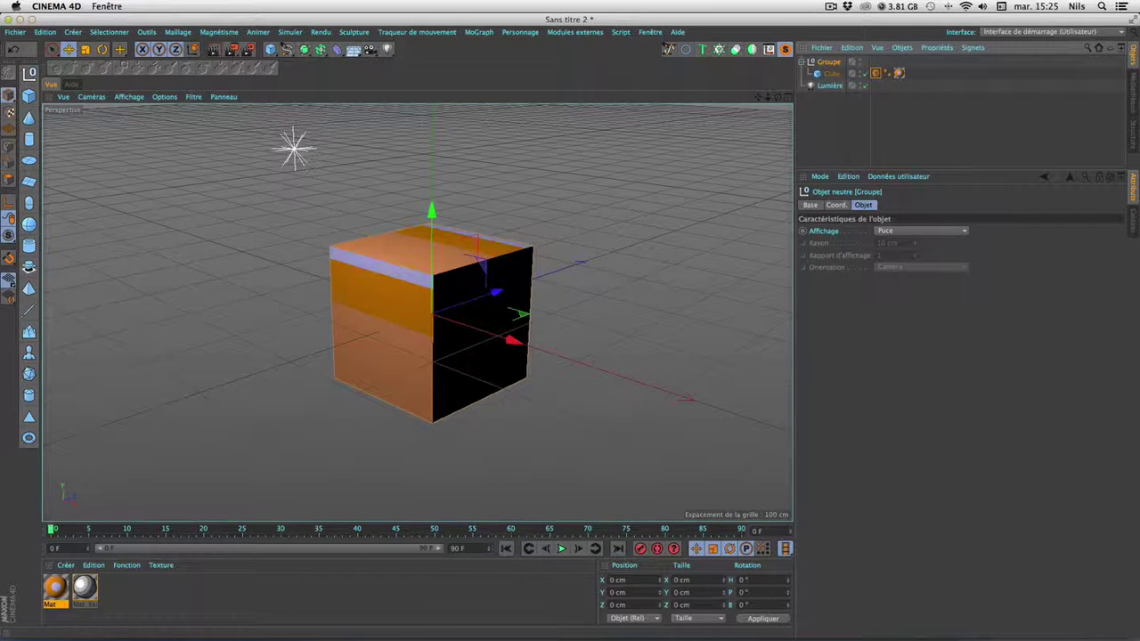
pyautogui.moveTo(102, 529); pyautogui.dragTo(300, 529)
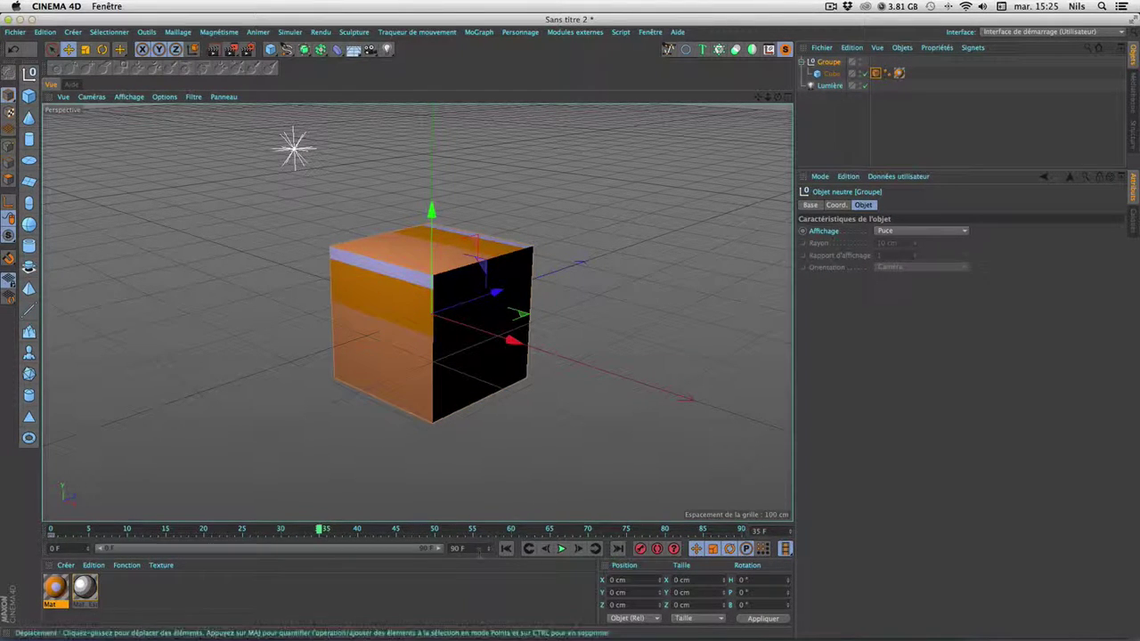
# Step: Rotate the Groupe null 720° in heading, preview the playback, and return to frame 0
pyautogui.press('r')
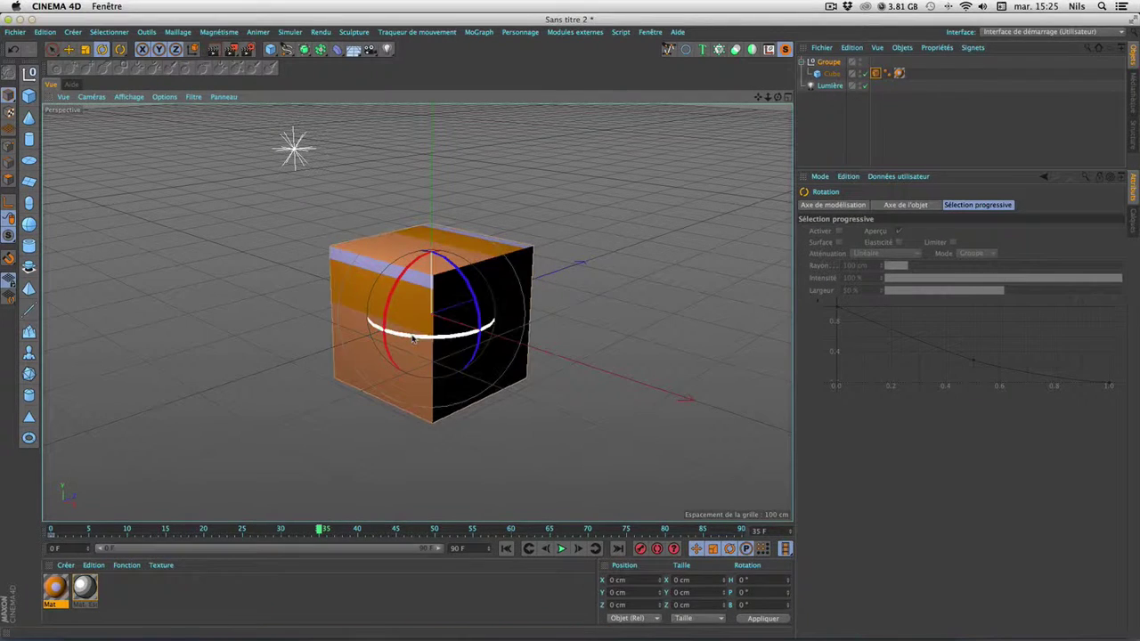
pyautogui.moveTo(413, 337)
pyautogui.mouseDown()
pyautogui.moveTo(395, 269)
pyautogui.moveTo(403, 348)
pyautogui.mouseUp()
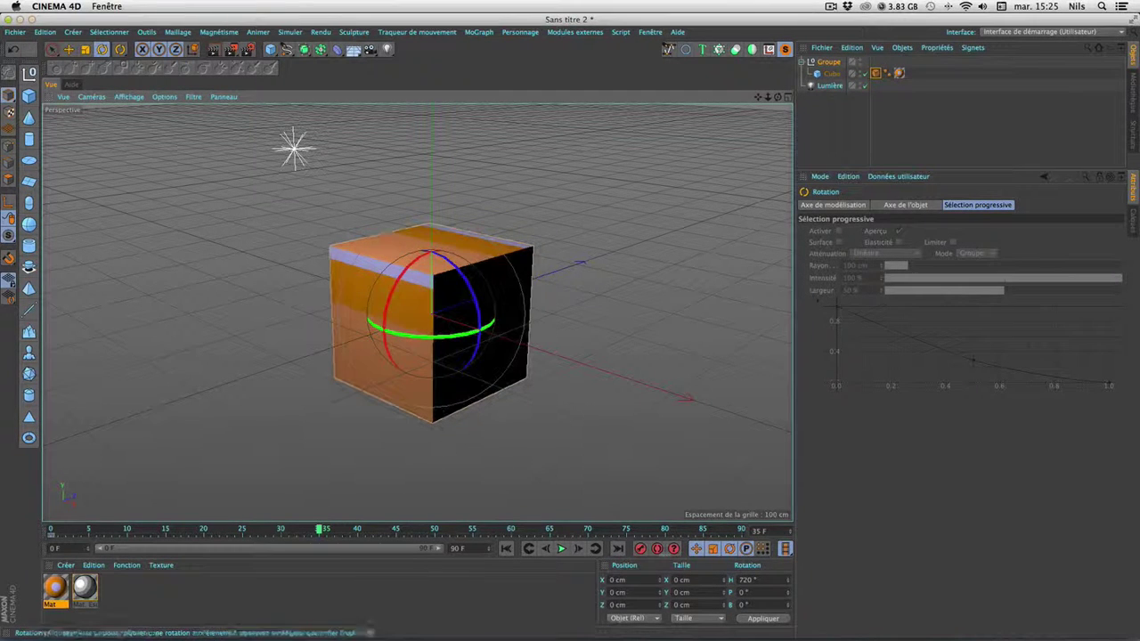
pyautogui.click(639, 549)
pyautogui.click(506, 549)
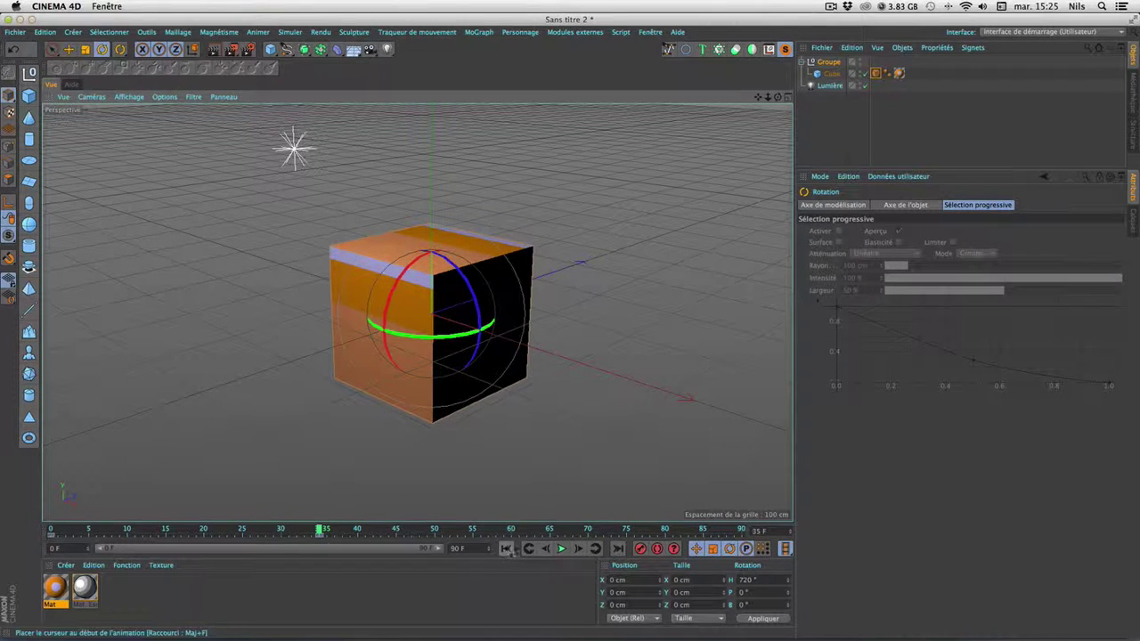
pyautogui.click(562, 548)
pyautogui.click(562, 549)
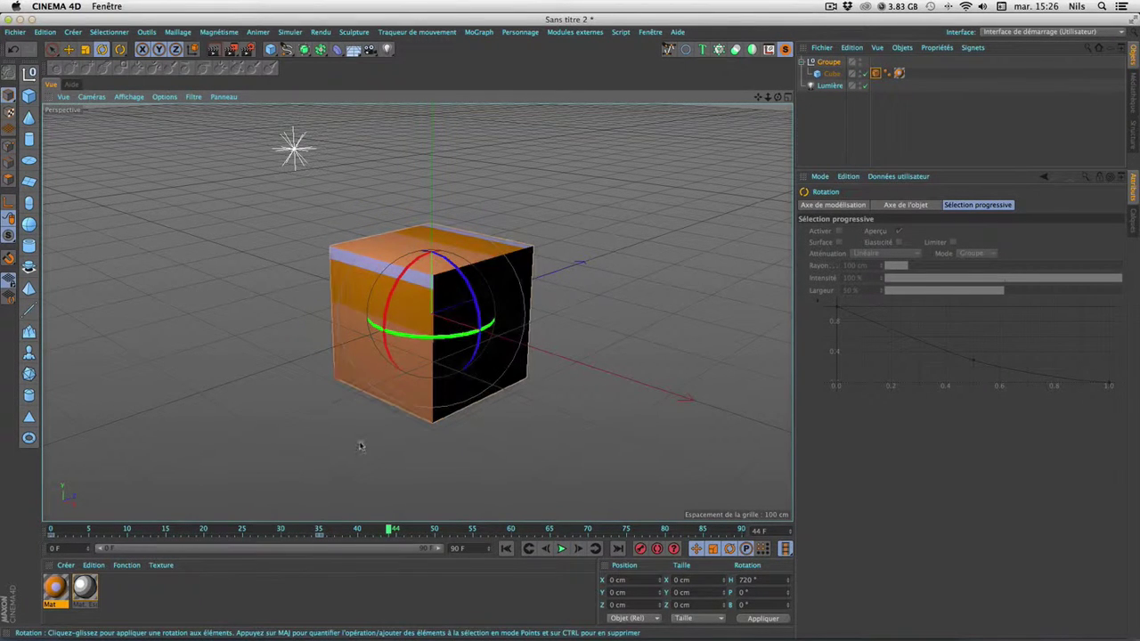
pyautogui.moveTo(389, 529)
pyautogui.mouseDown()
pyautogui.moveTo(81, 530)
pyautogui.moveTo(204, 530)
pyautogui.mouseUp()
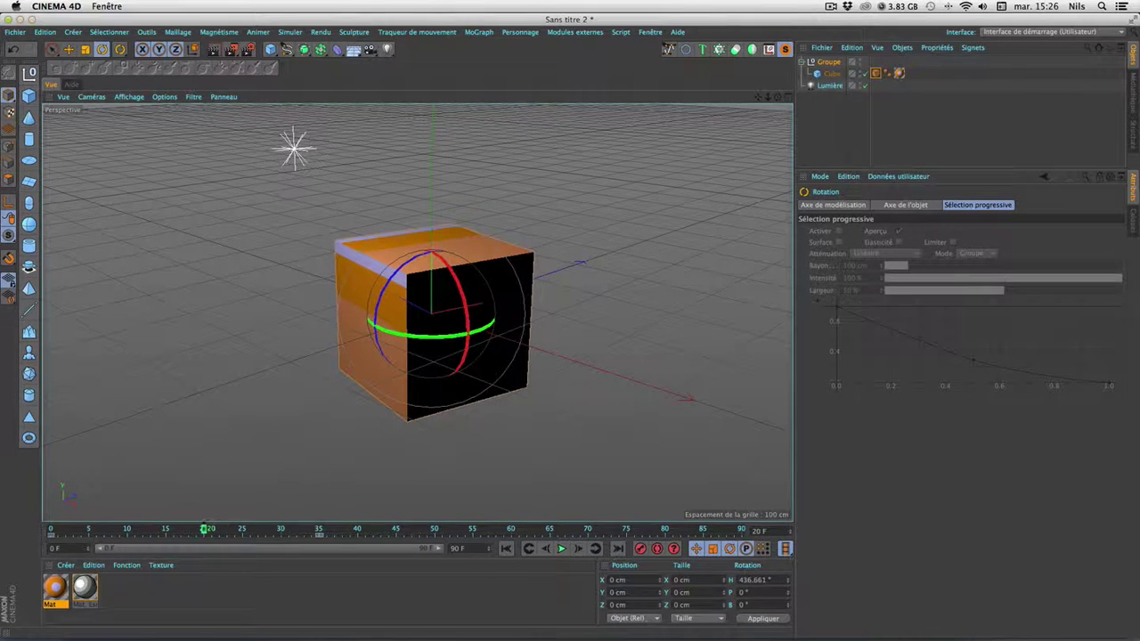
pyautogui.hotkey('shift', 'f')
# Step: Test-render the animation to the Picture Viewer without saving, then stop the render
pyautogui.click(231, 49)
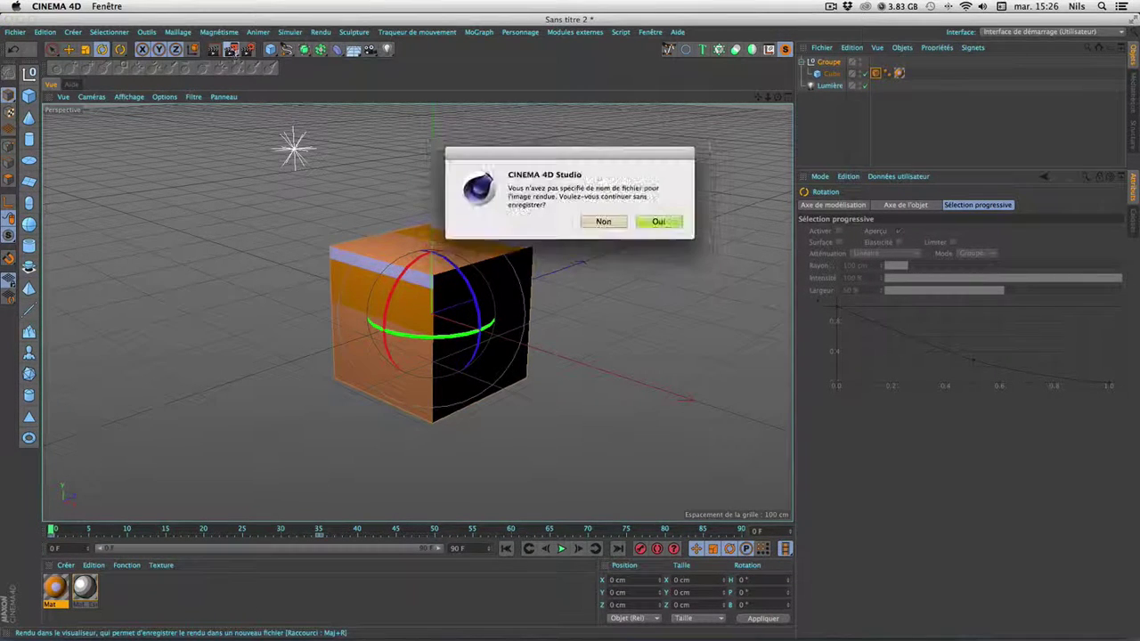
pyautogui.click(659, 222)
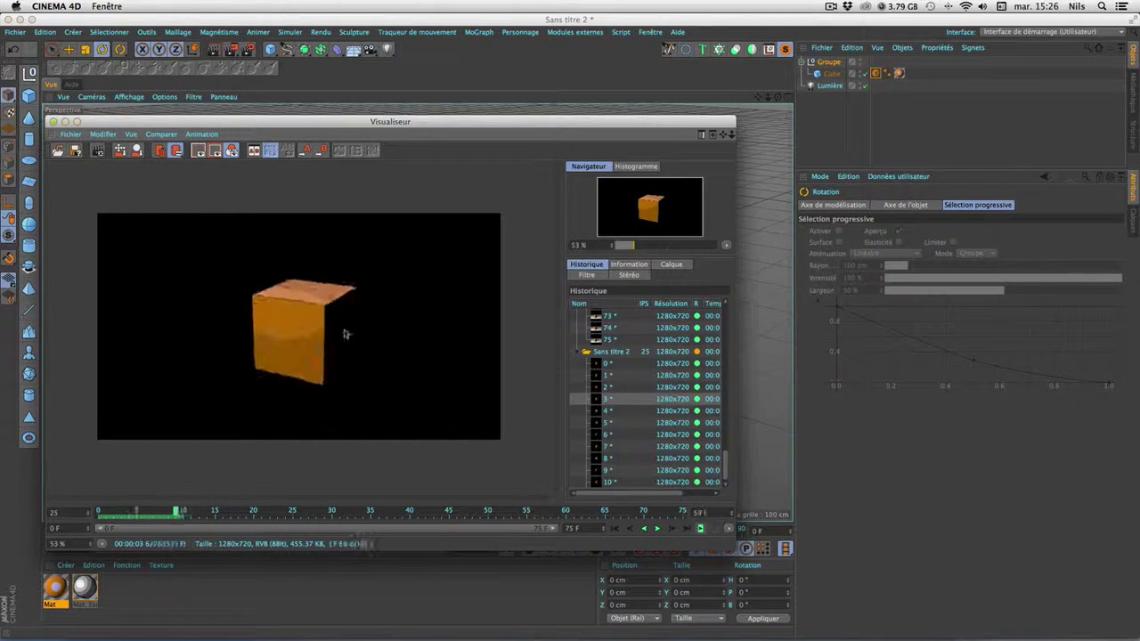
pyautogui.click(54, 122)
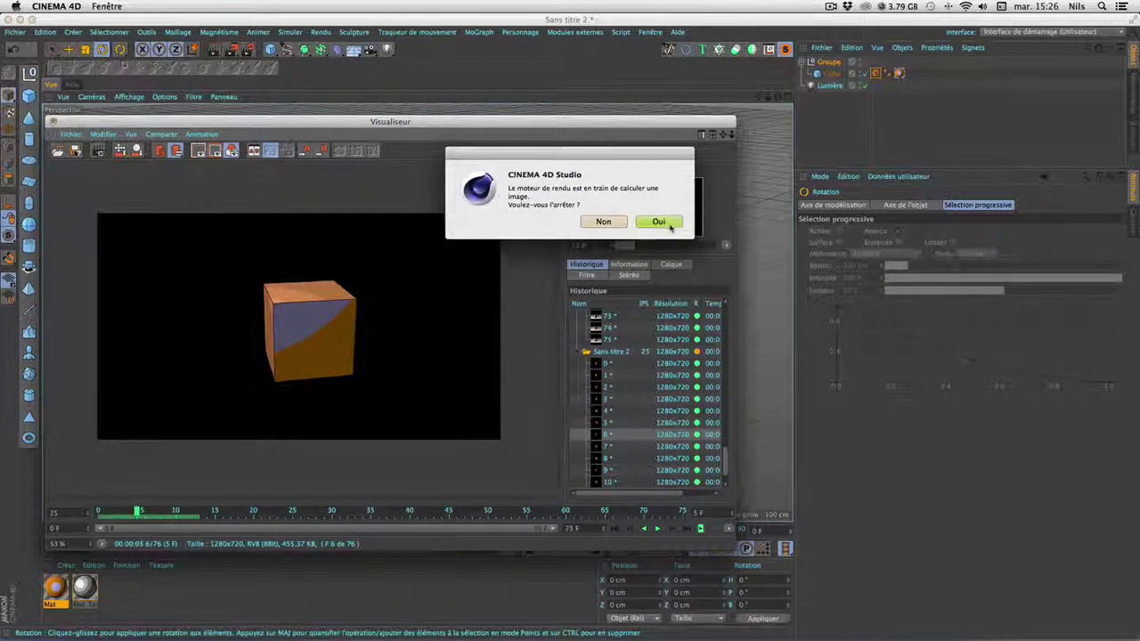
pyautogui.click(657, 222)
# Step: Add a floor below the cube and render the animation to show its shadow
pyautogui.click(353, 51)
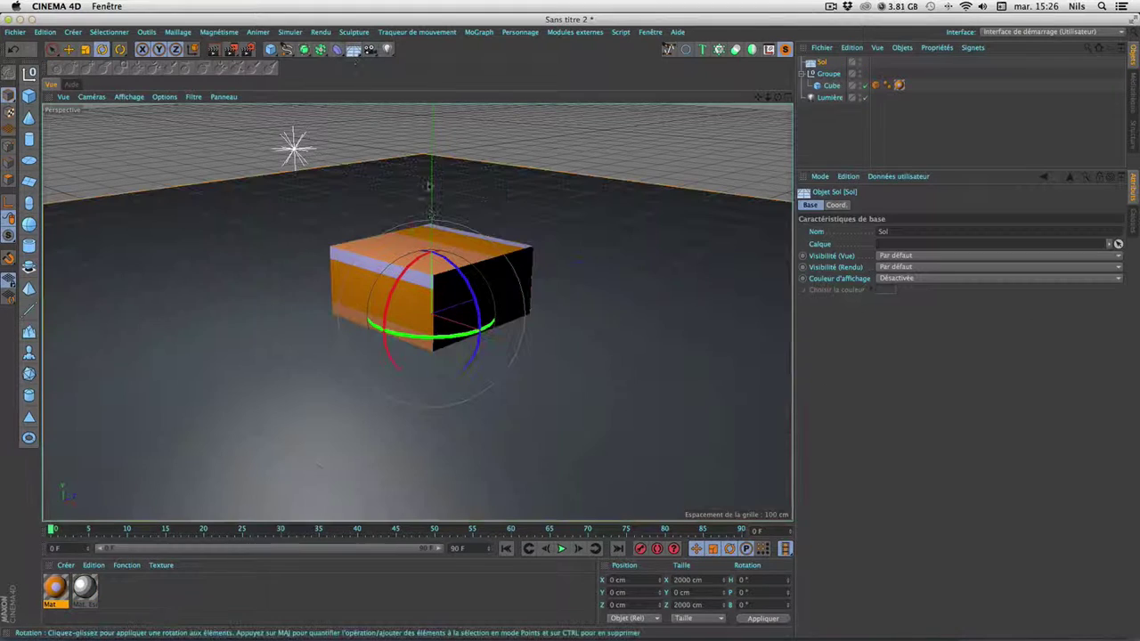
pyautogui.press('e')
pyautogui.moveTo(428, 204); pyautogui.dragTo(431, 280)
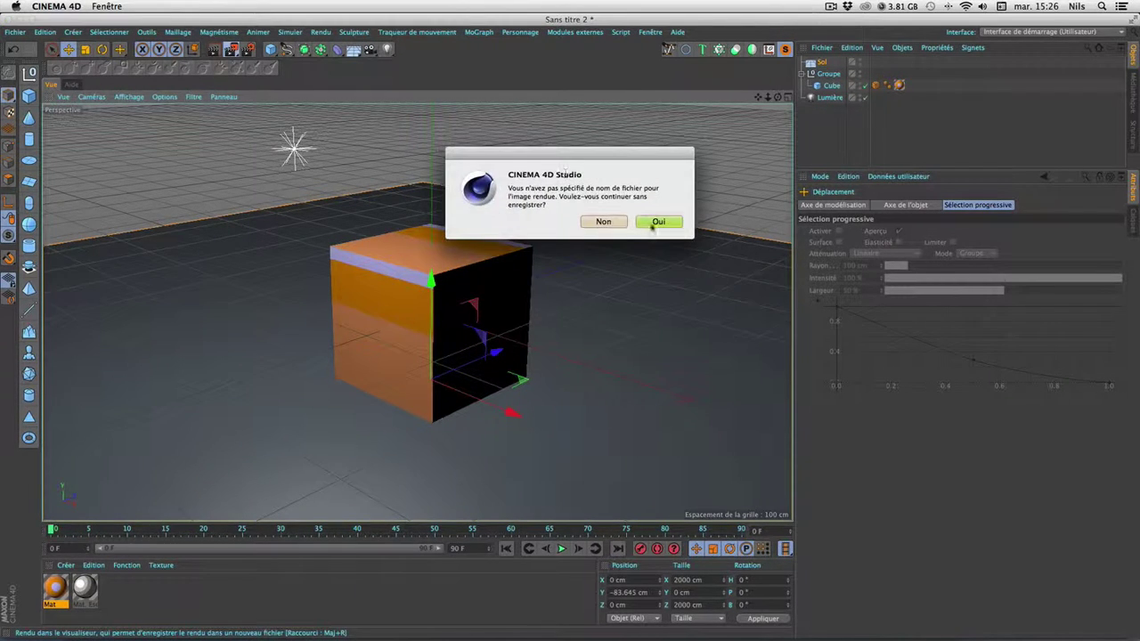
pyautogui.click(657, 222)
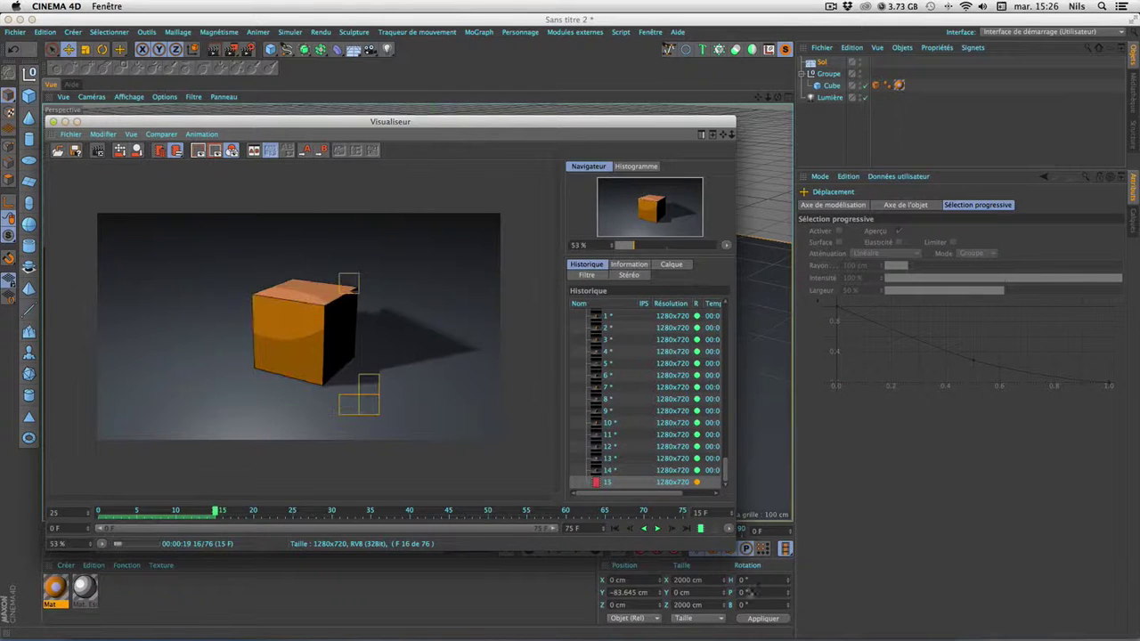
pyautogui.click(700, 528)
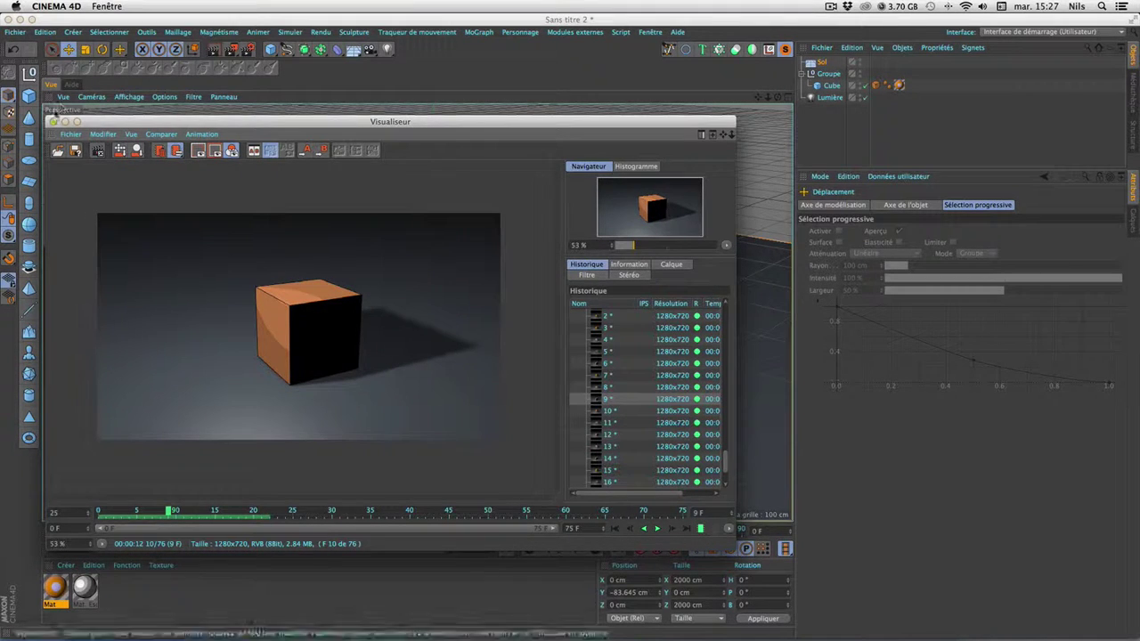
# Step: Stop the render, close the Picture Viewer, and create a pure white material Mat.1 (255/255/255)
pyautogui.click(53, 121)
pyautogui.click(656, 221)
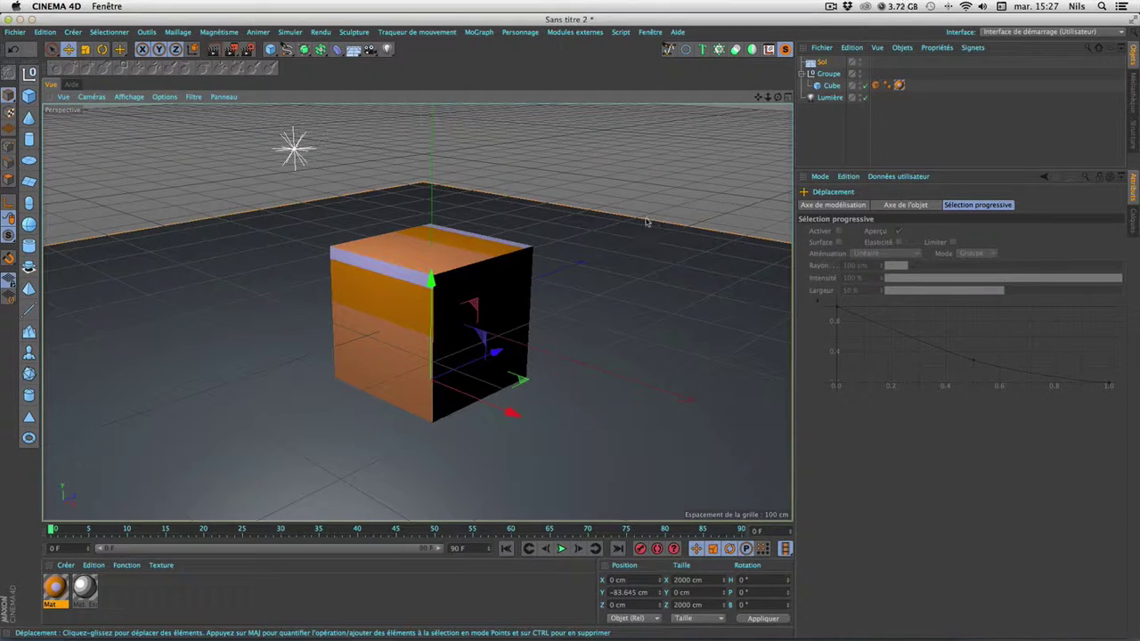
pyautogui.doubleClick(134, 589)
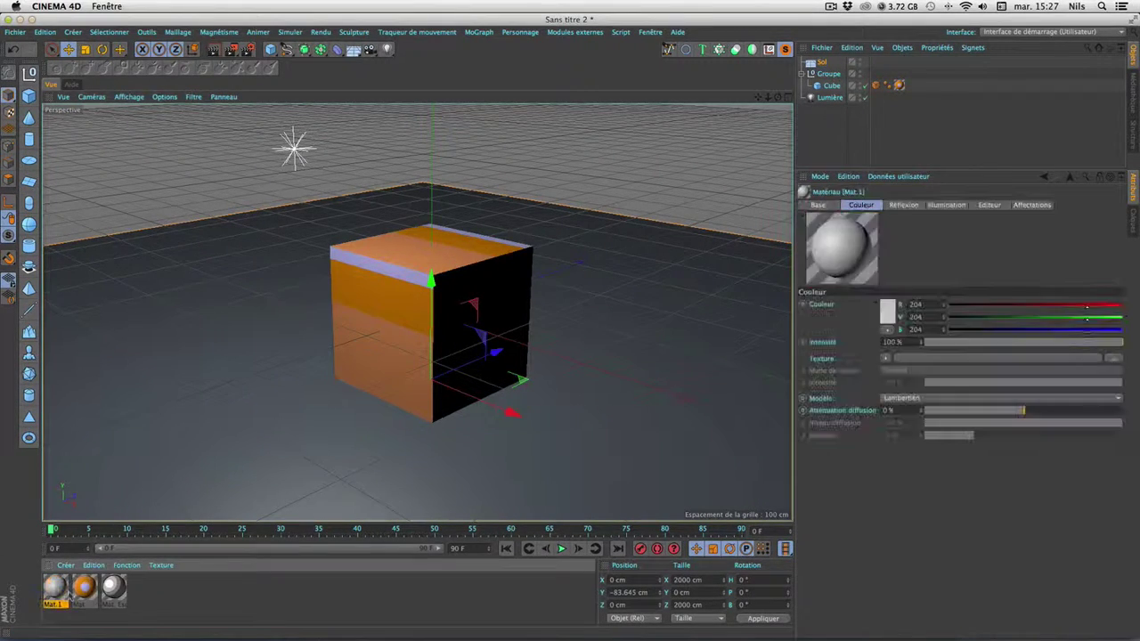
pyautogui.doubleClick(56, 588)
pyautogui.click(353, 125)
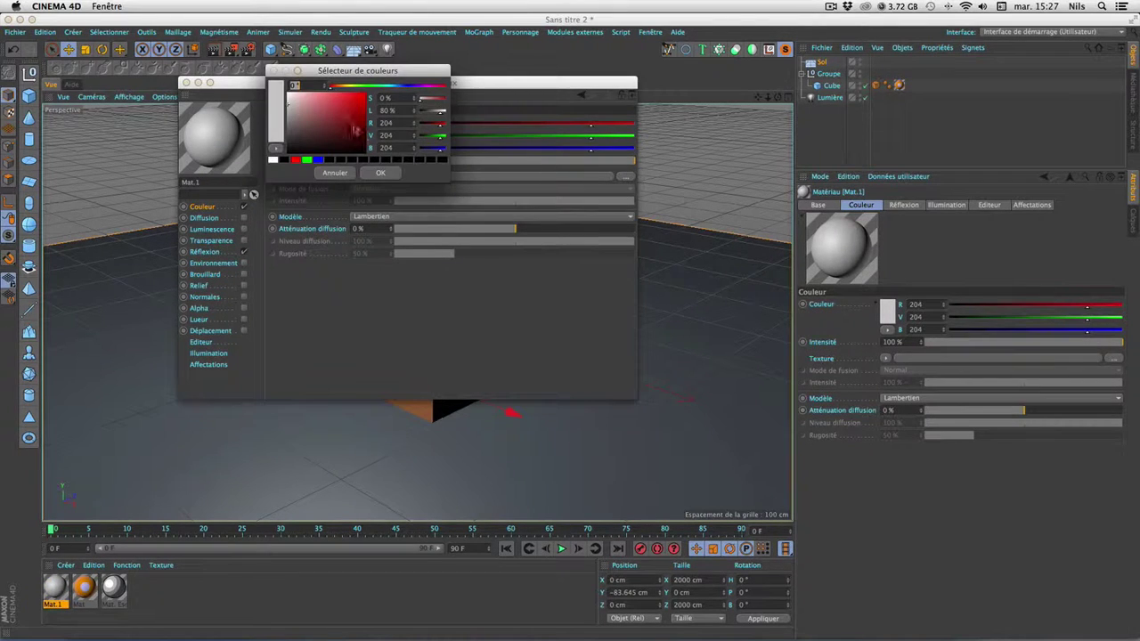
pyautogui.click(380, 173)
pyautogui.click(187, 82)
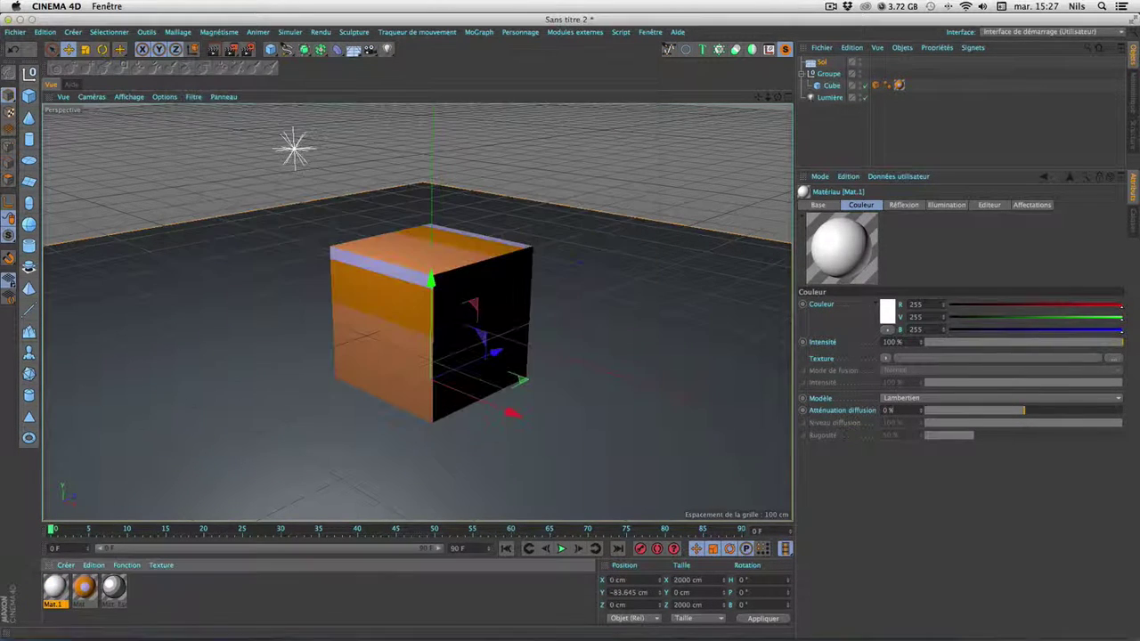
# Step: Apply Mat.1 to the floor Sol and reselect the Groupe null in the Object Manager
pyautogui.moveTo(52, 593); pyautogui.dragTo(155, 410)
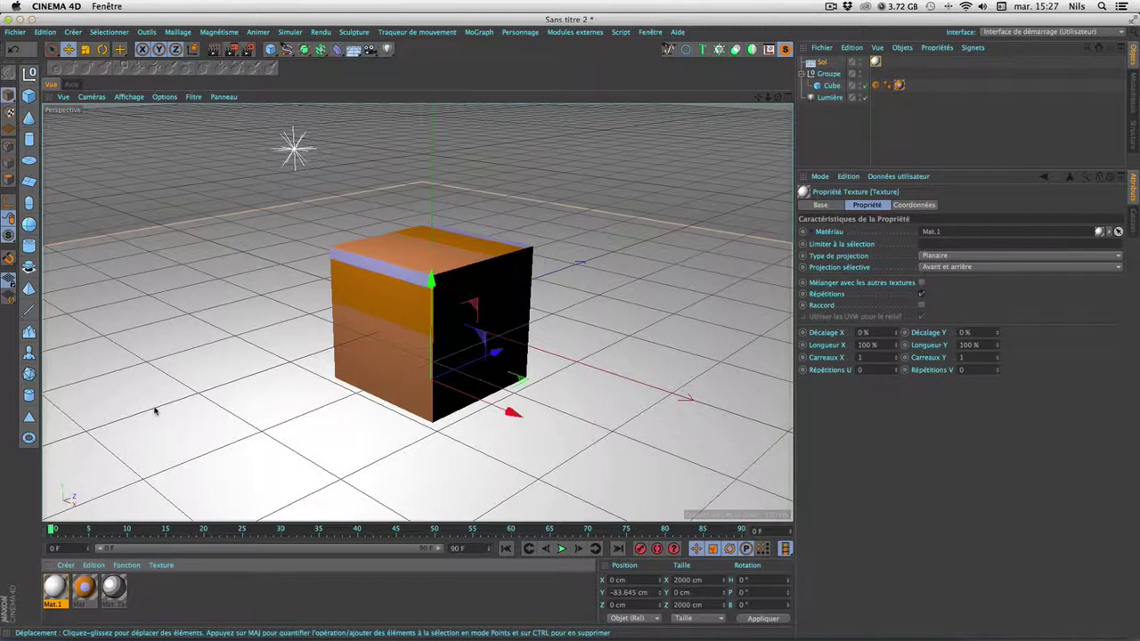
pyautogui.click(905, 111)
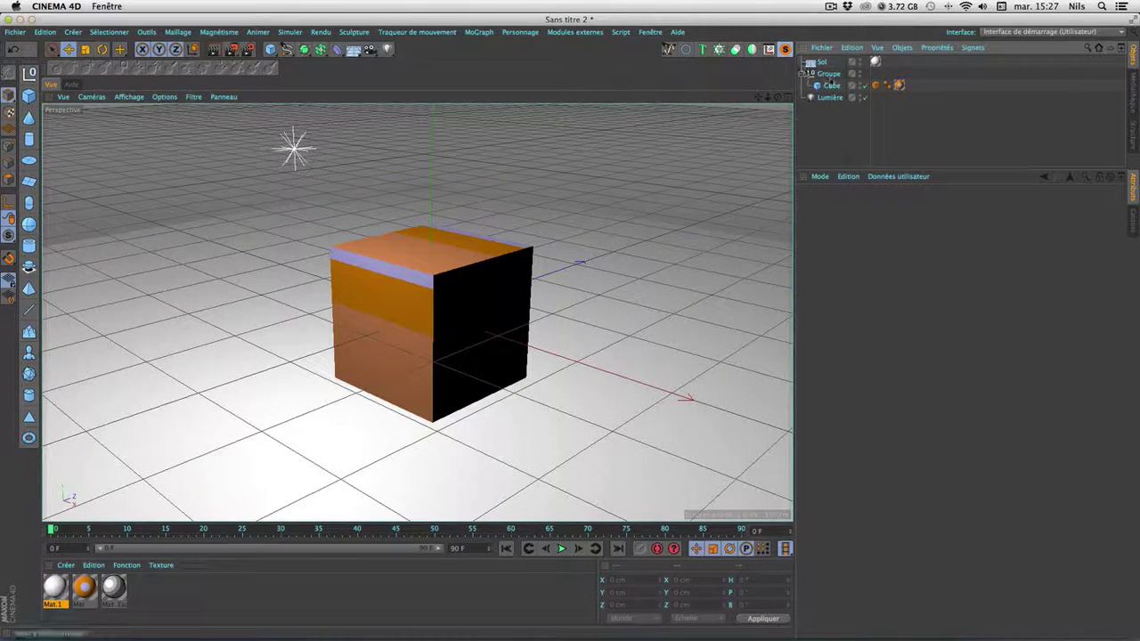
pyautogui.click(827, 75)
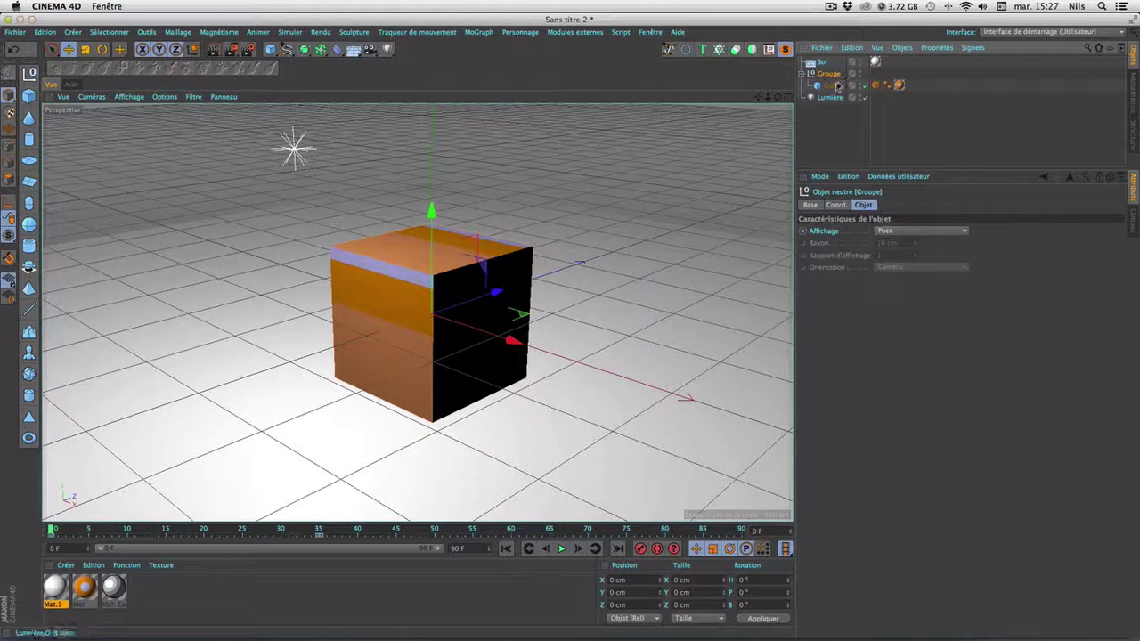
pyautogui.moveTo(833, 86); pyautogui.dragTo(840, 146)
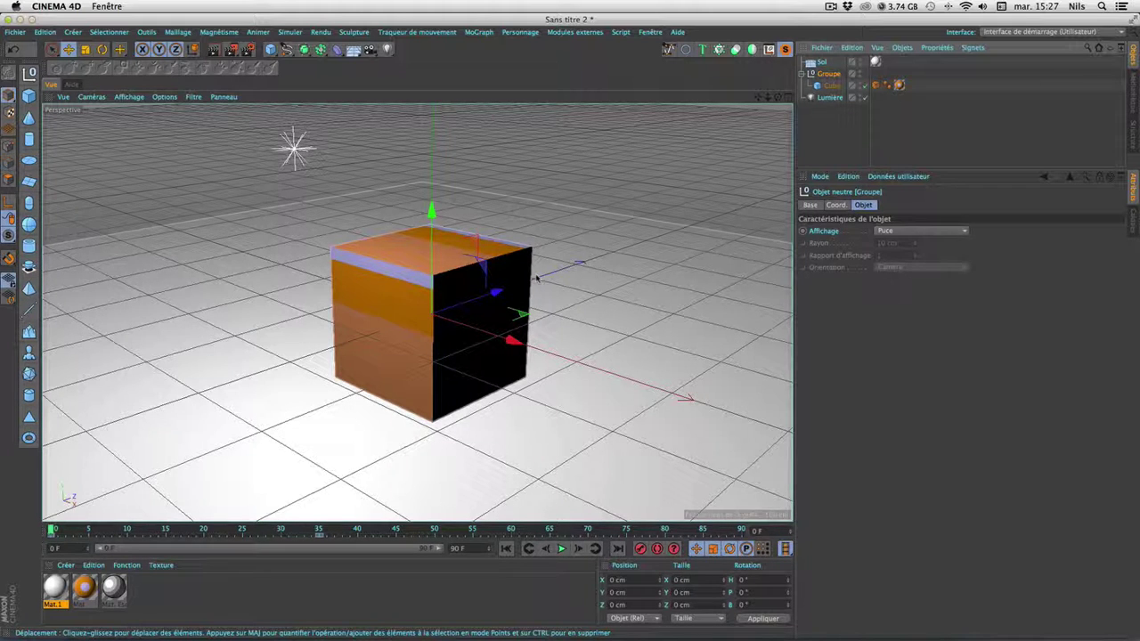
# Step: Add a sphere, move it out to X 184 cm, shrink it to 13.2 cm, and raise it about 86 cm
pyautogui.click(28, 225)
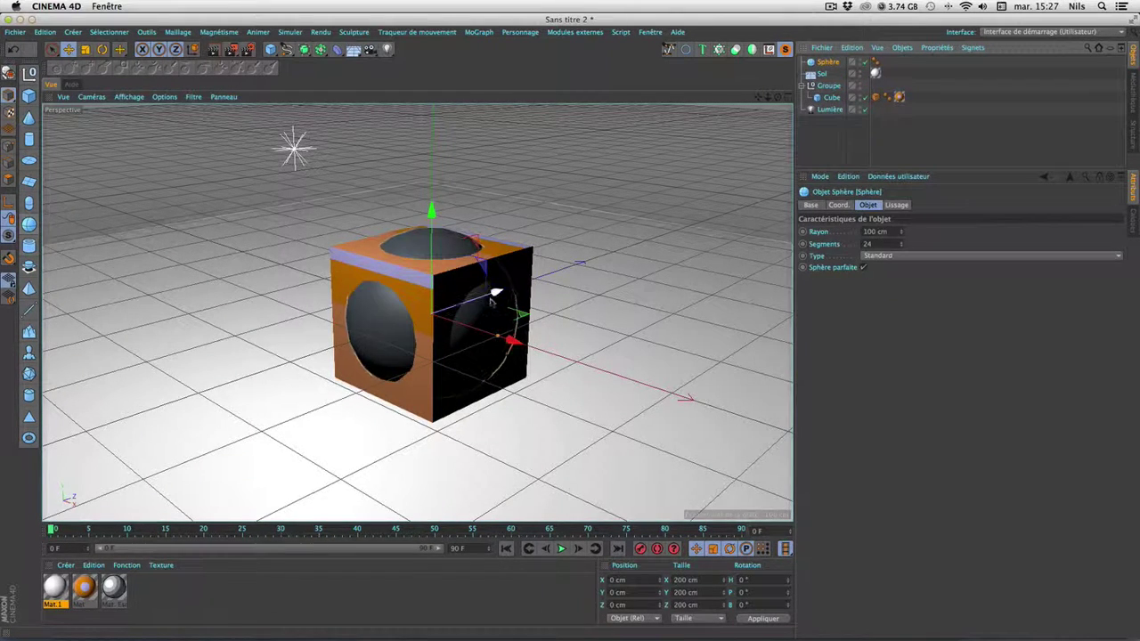
pyautogui.moveTo(509, 341); pyautogui.dragTo(669, 385)
pyautogui.press('t')
pyautogui.moveTo(705, 310); pyautogui.dragTo(164, 313)
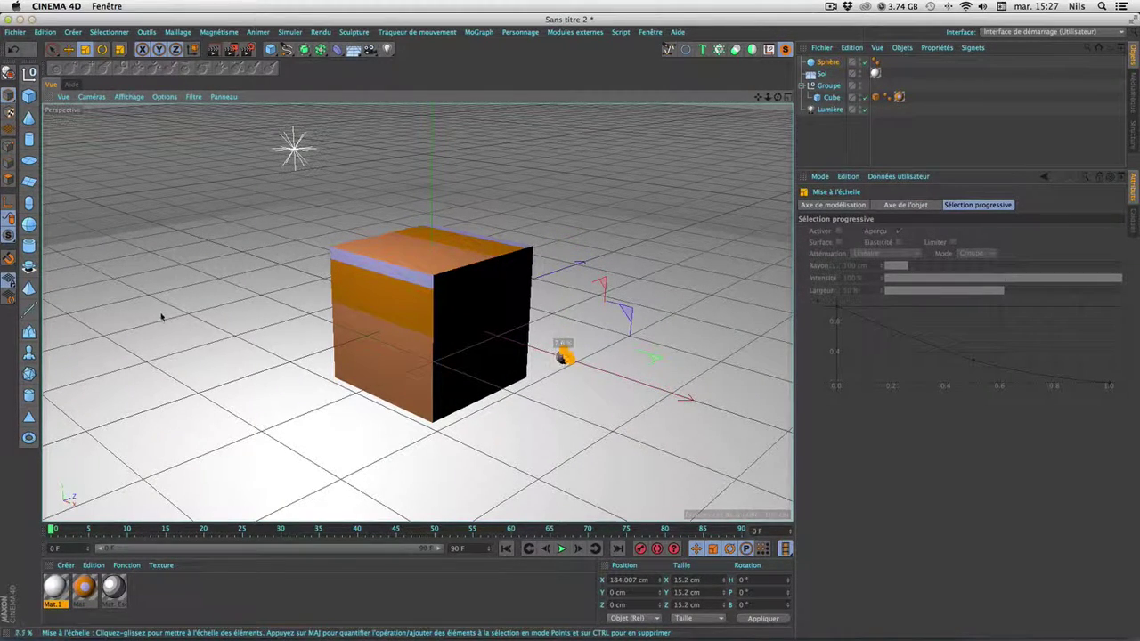
pyautogui.press('e')
pyautogui.moveTo(570, 255); pyautogui.dragTo(575, 182)
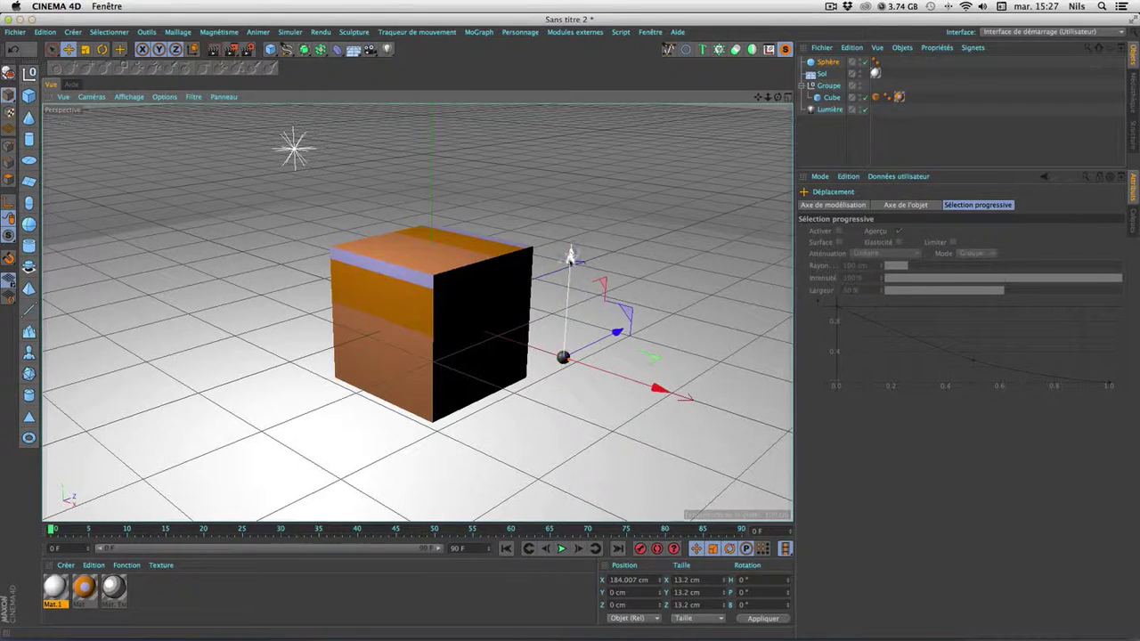
# Step: In four-view layout, reposition the sphere and Ctrl-drag copies Sphère.1–.3 to the cube's corners, then maximise Perspective
pyautogui.click(788, 96)
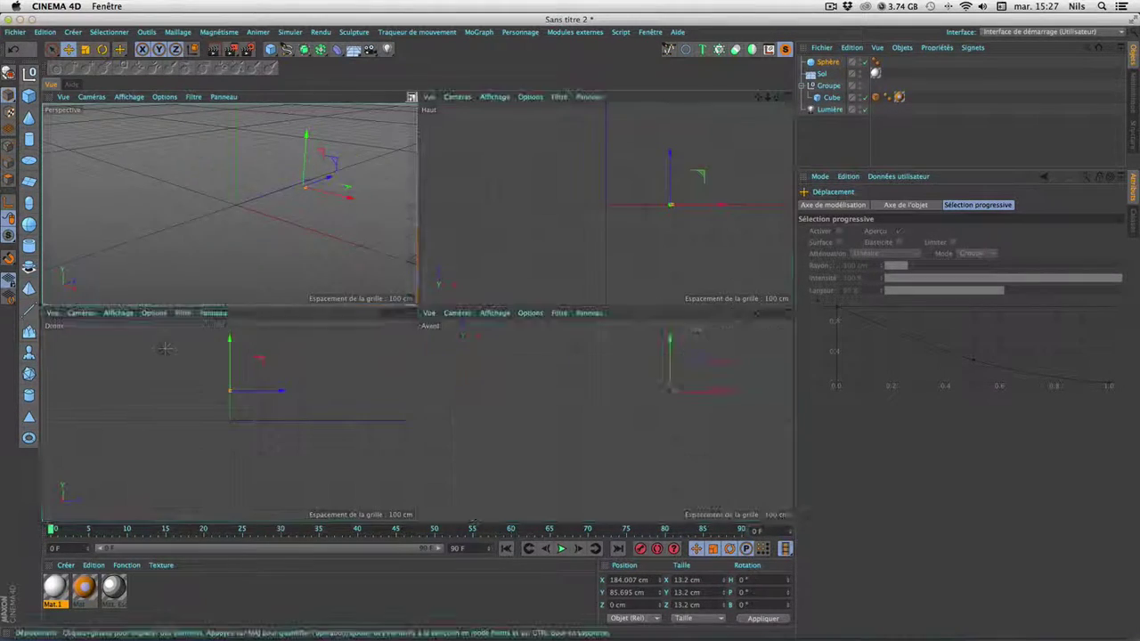
pyautogui.moveTo(701, 205)
pyautogui.mouseDown()
pyautogui.moveTo(651, 127)
pyautogui.moveTo(655, 180)
pyautogui.mouseUp()
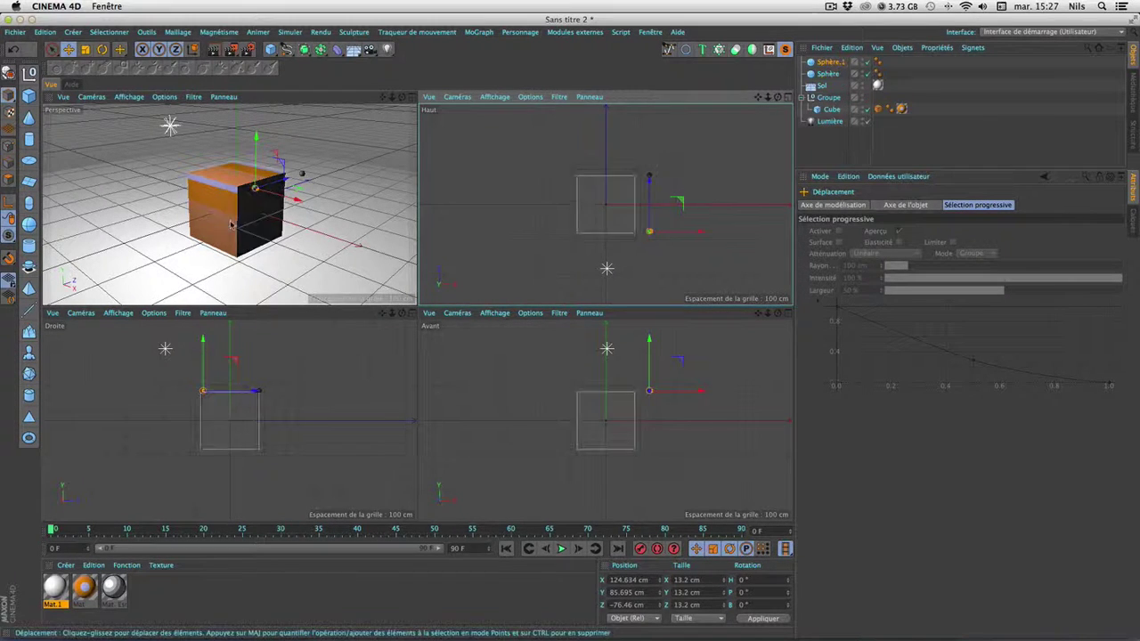
pyautogui.moveTo(257, 139); pyautogui.dragTo(256, 205)
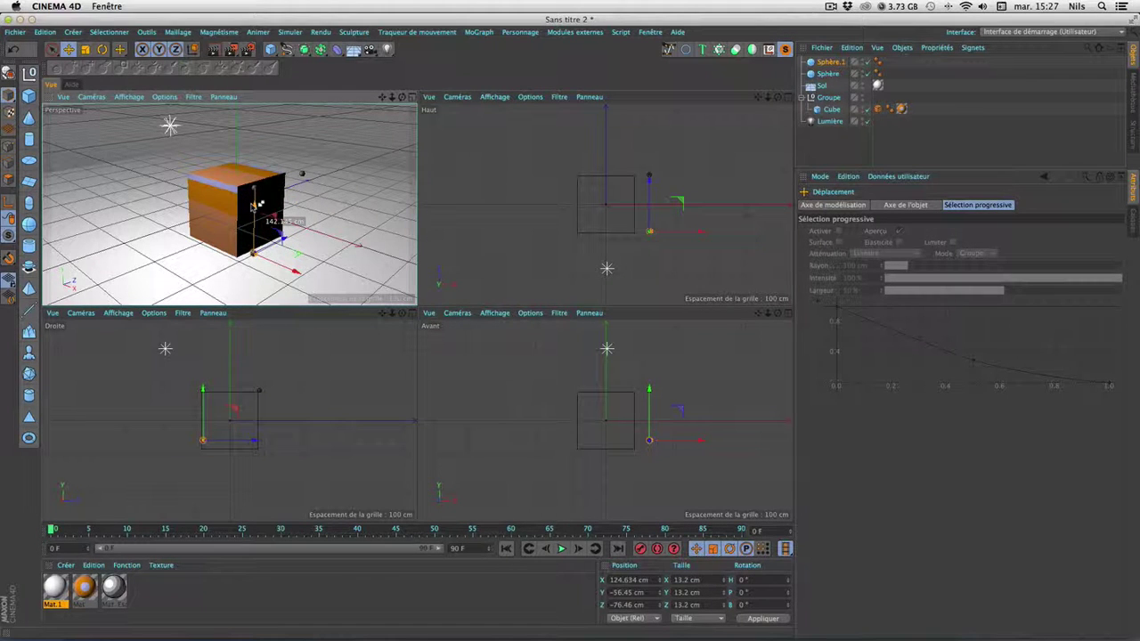
pyautogui.keyDown('ctrl'); pyautogui.moveTo(281, 236); pyautogui.dragTo(332, 218); pyautogui.keyUp('ctrl')
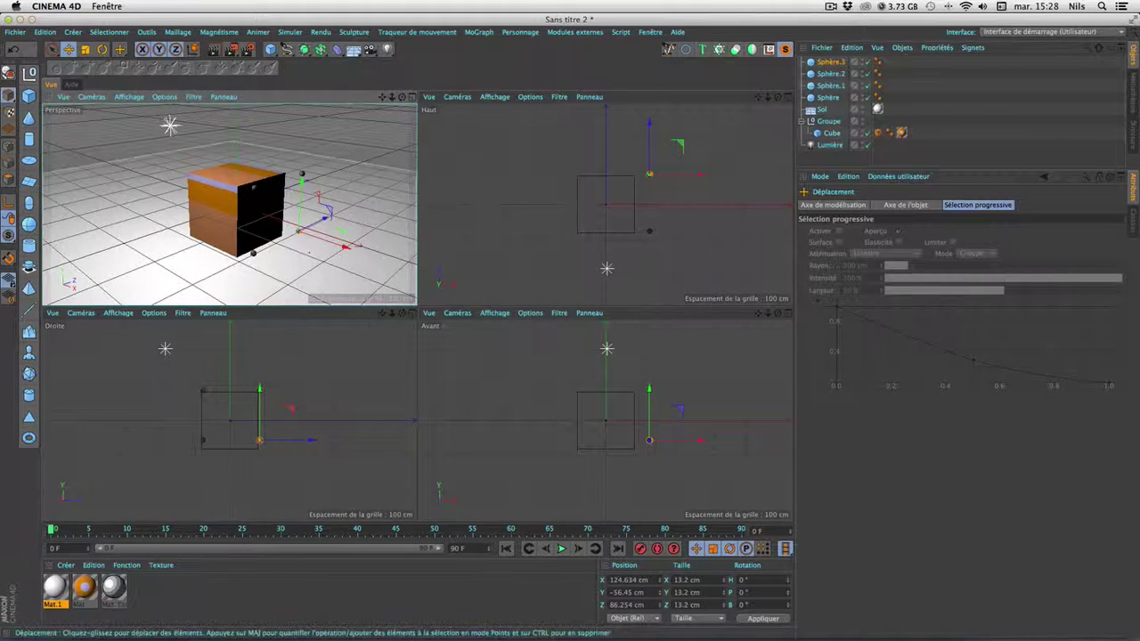
pyautogui.press('F1')
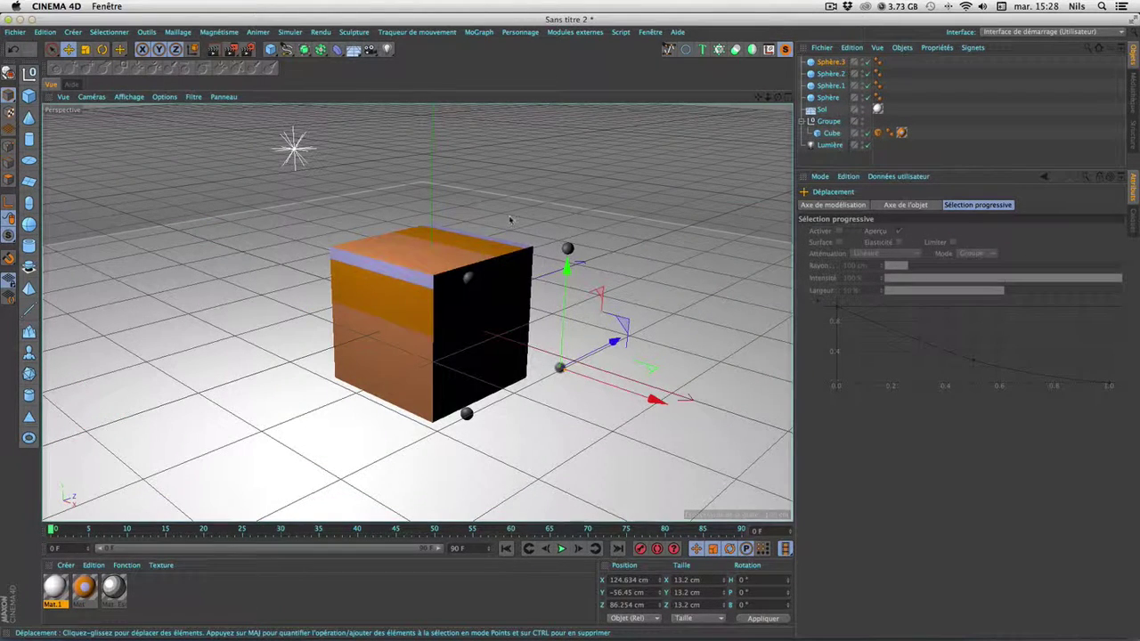
# Step: Select all four spheres and parent them under the Groupe null
pyautogui.click(829, 98)
pyautogui.keyDown('shift'); pyautogui.click(831, 62); pyautogui.keyUp('shift')
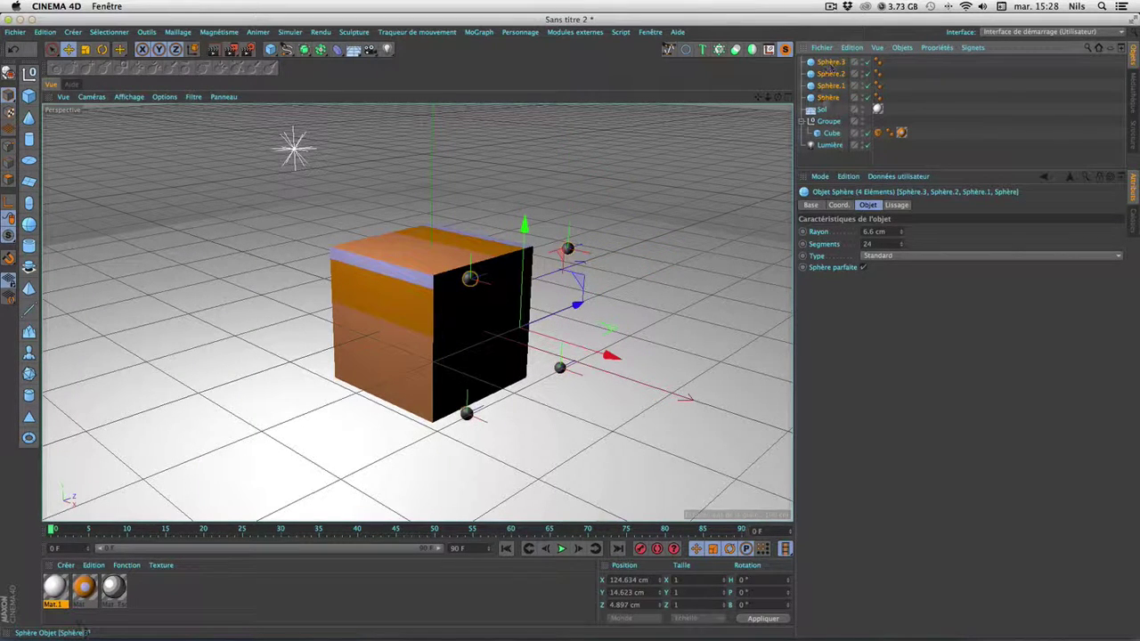
pyautogui.moveTo(824, 100); pyautogui.dragTo(830, 121)
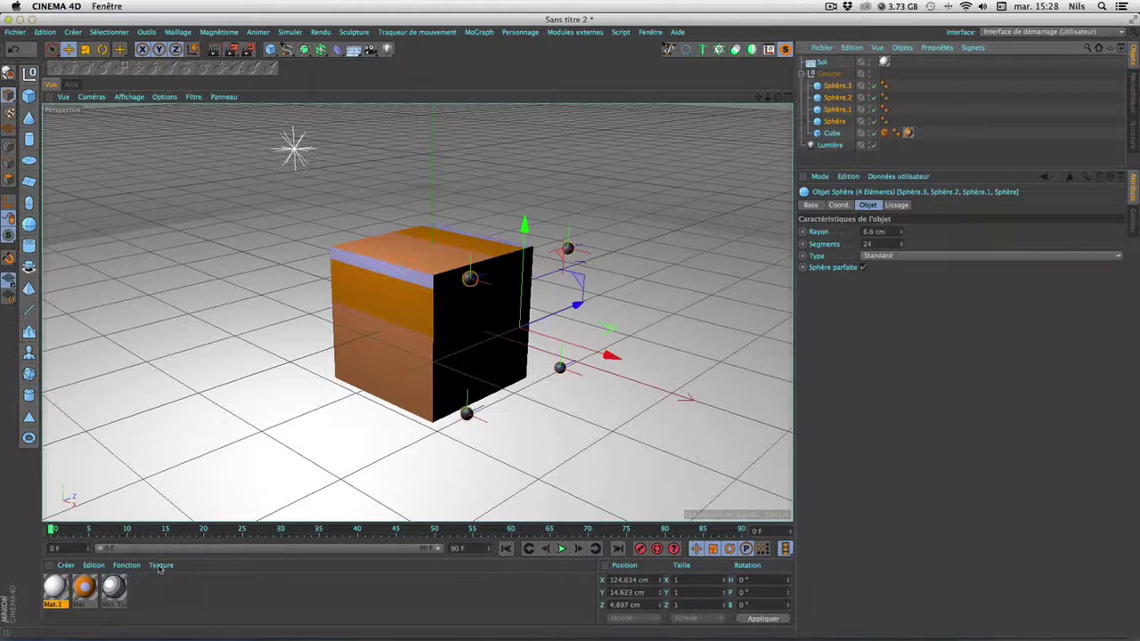
# Step: Give each sphere the orange Mat and the sketch material, deleting Sphère.1's duplicate texture tag
pyautogui.moveTo(116, 599); pyautogui.dragTo(833, 86)
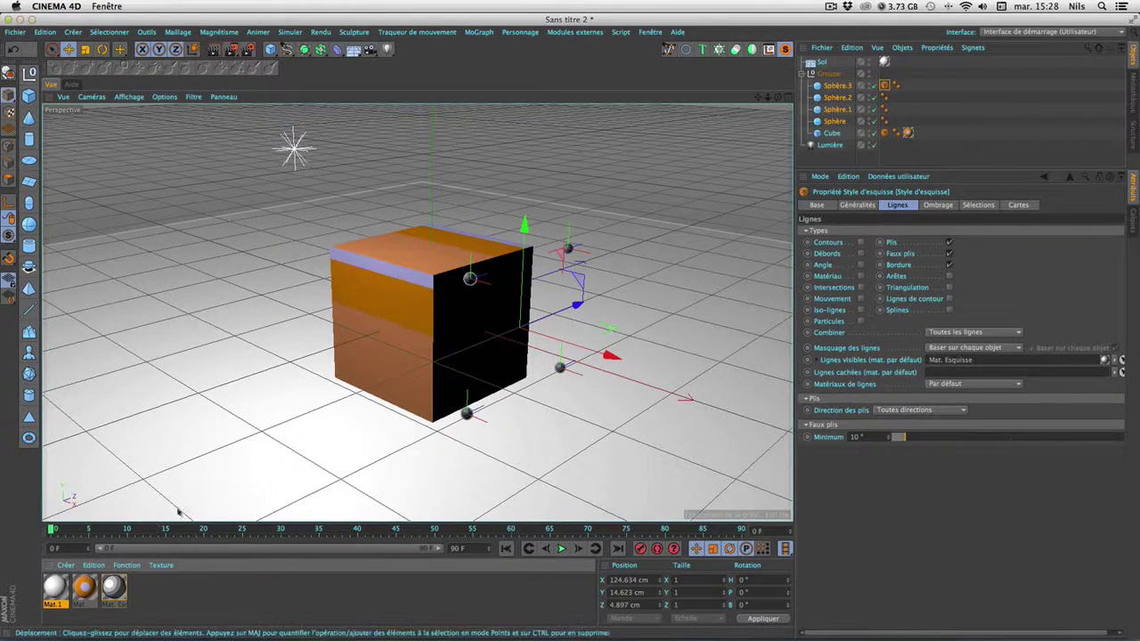
pyautogui.moveTo(114, 588); pyautogui.dragTo(833, 97)
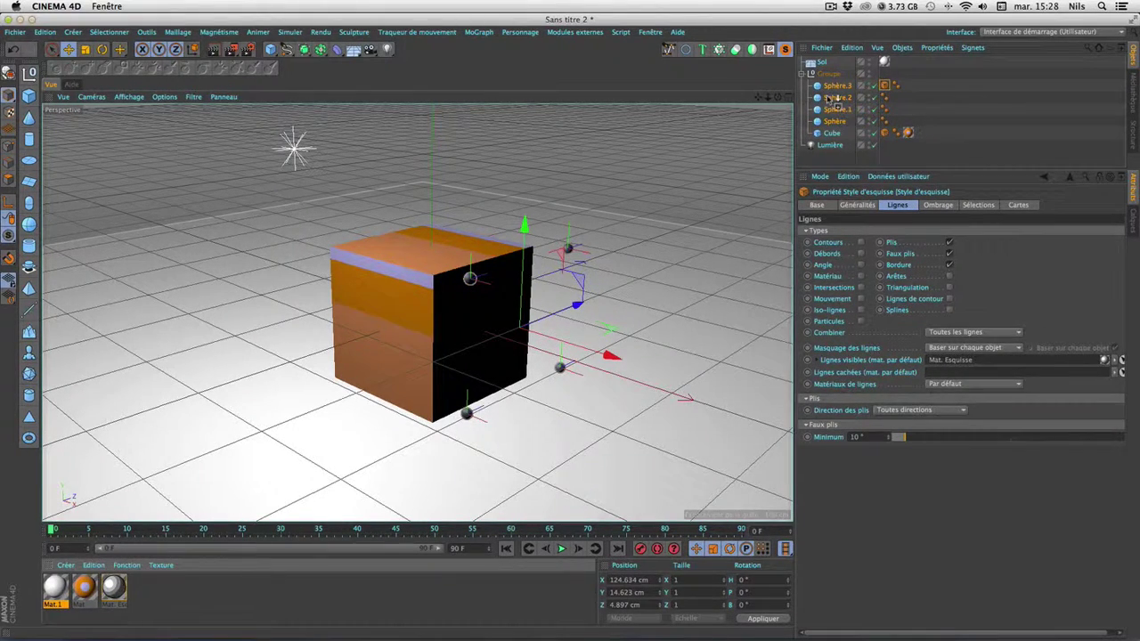
pyautogui.moveTo(84, 590); pyautogui.dragTo(893, 109)
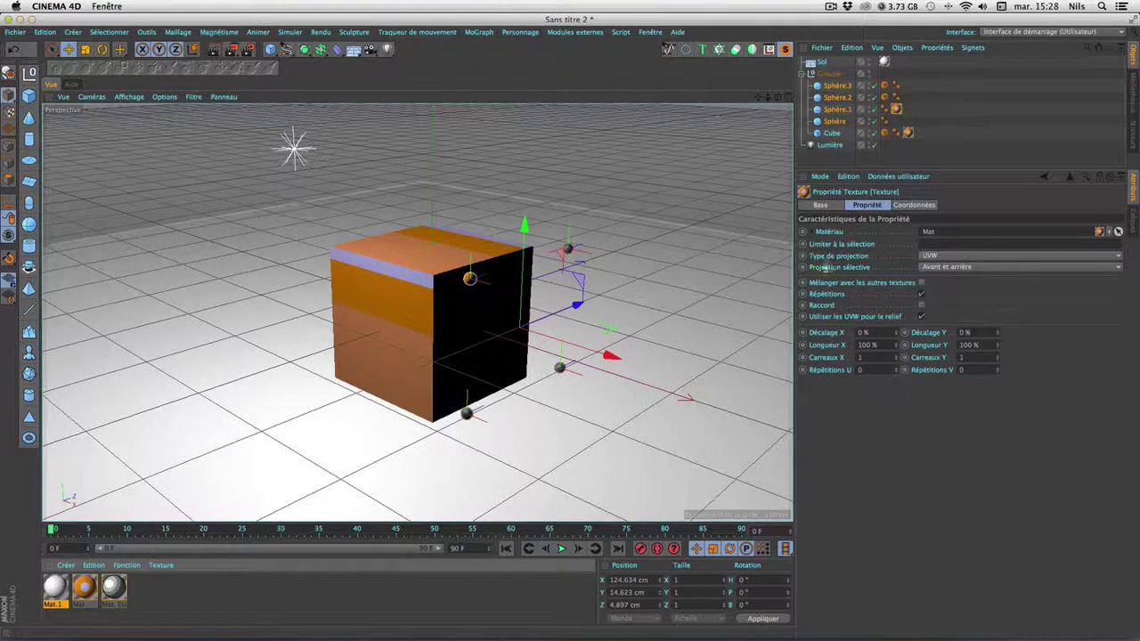
pyautogui.moveTo(84, 590); pyautogui.dragTo(895, 121)
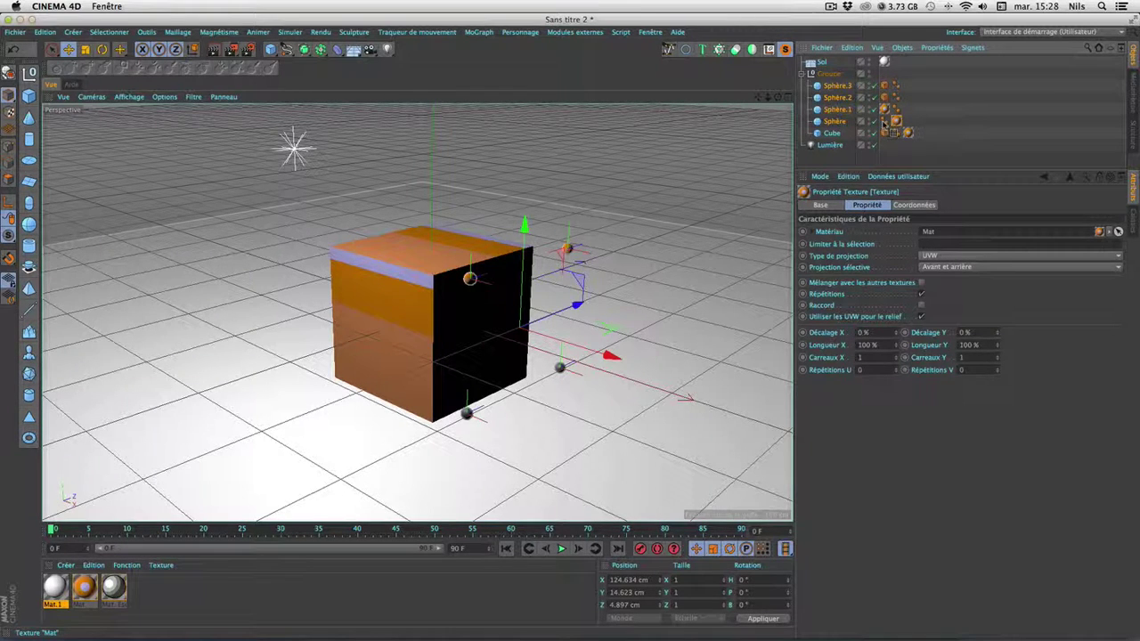
pyautogui.moveTo(896, 121); pyautogui.dragTo(901, 108)
pyautogui.press('Delete')
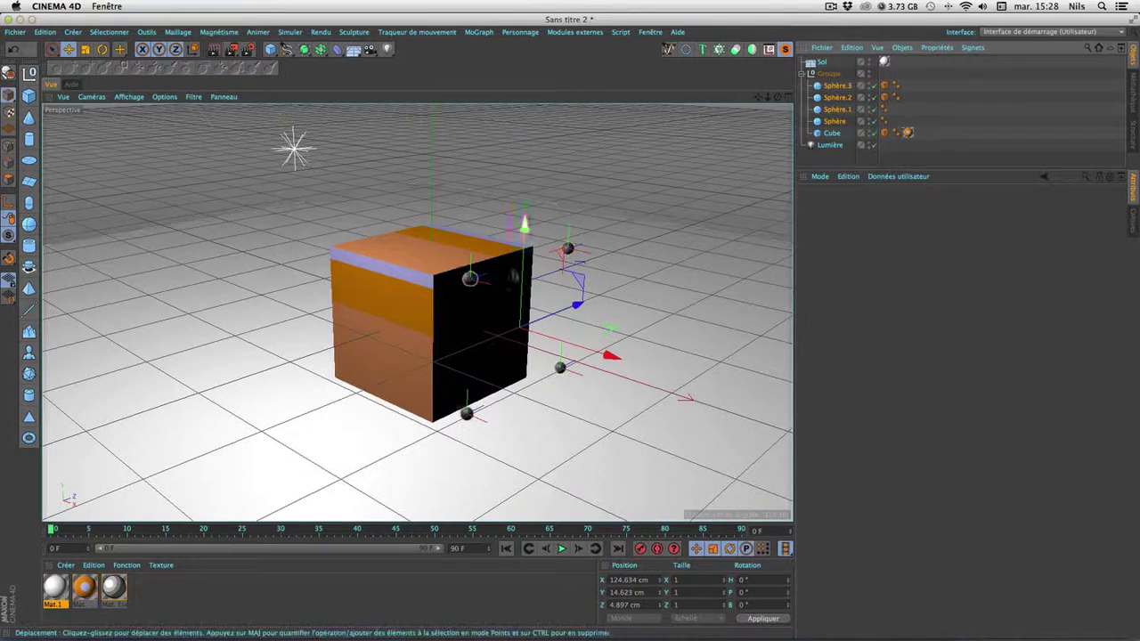
pyautogui.moveTo(114, 586); pyautogui.dragTo(846, 109)
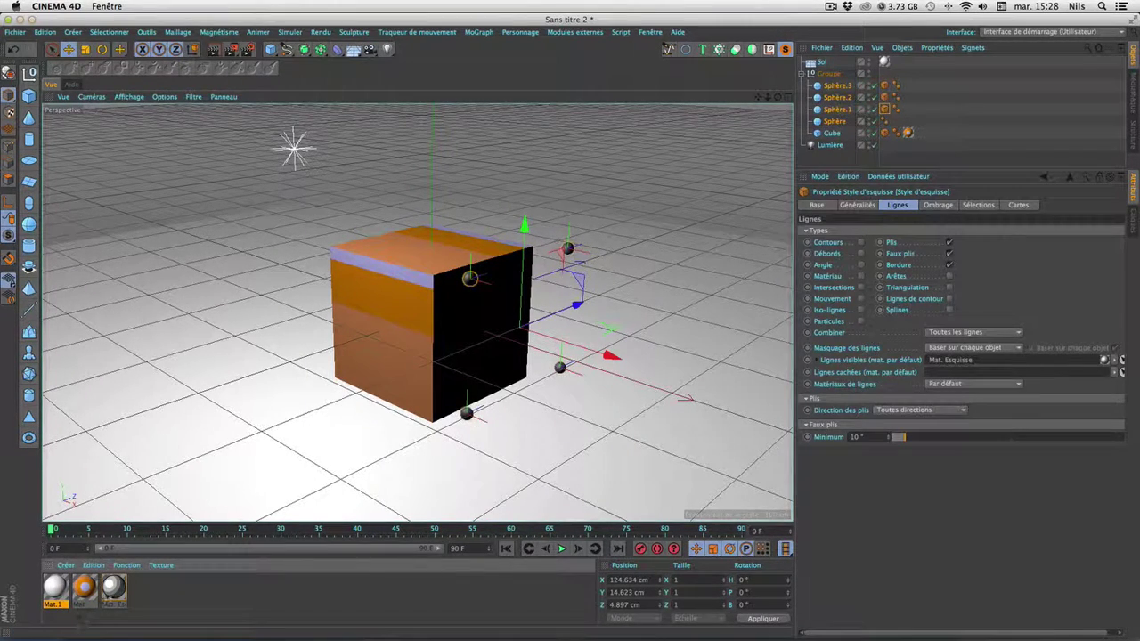
pyautogui.moveTo(168, 567); pyautogui.dragTo(845, 121)
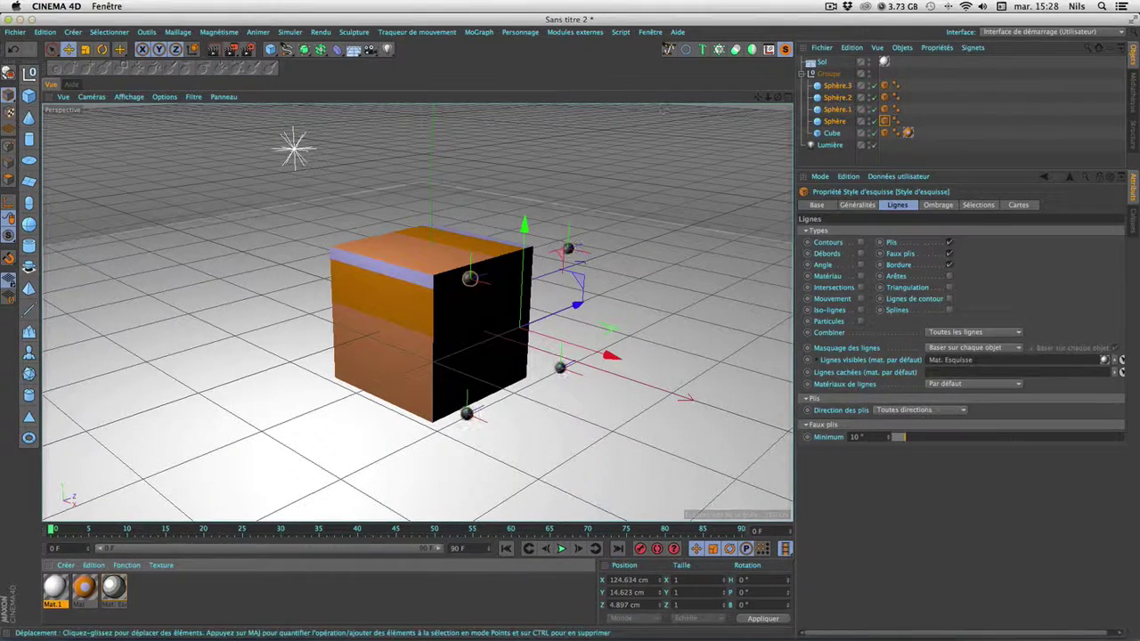
# Step: With Groupe selected, scrub to frame 19 and select all four spheres' Sketch Style tags
pyautogui.click(829, 74)
pyautogui.click(62, 530)
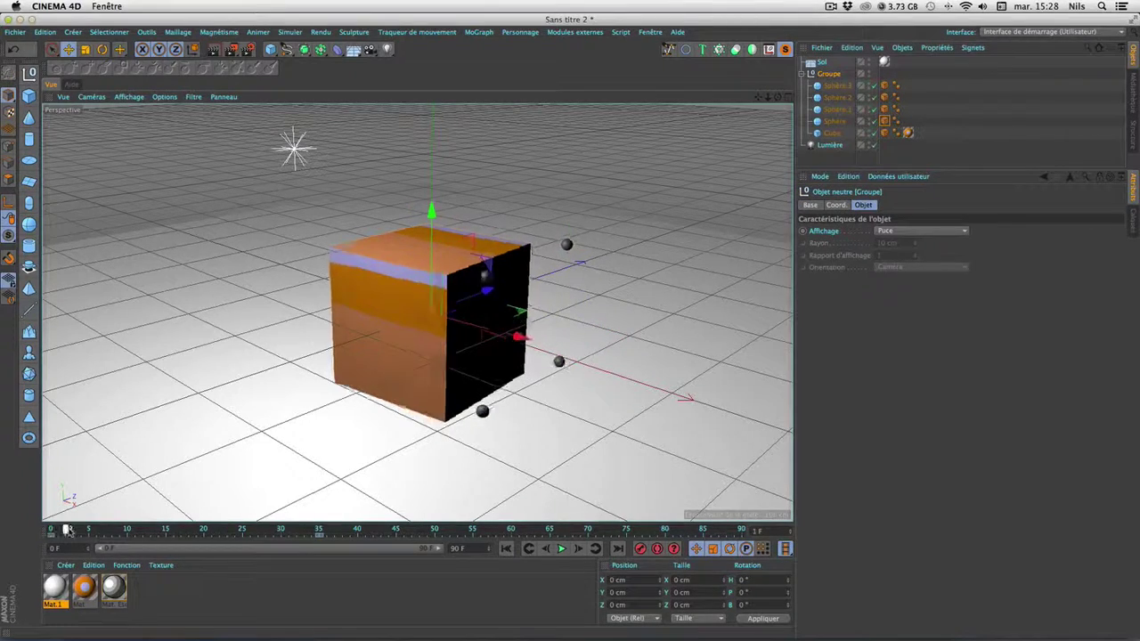
pyautogui.moveTo(67, 530)
pyautogui.mouseDown()
pyautogui.moveTo(205, 533)
pyautogui.moveTo(54, 532)
pyautogui.moveTo(198, 538)
pyautogui.mouseUp()
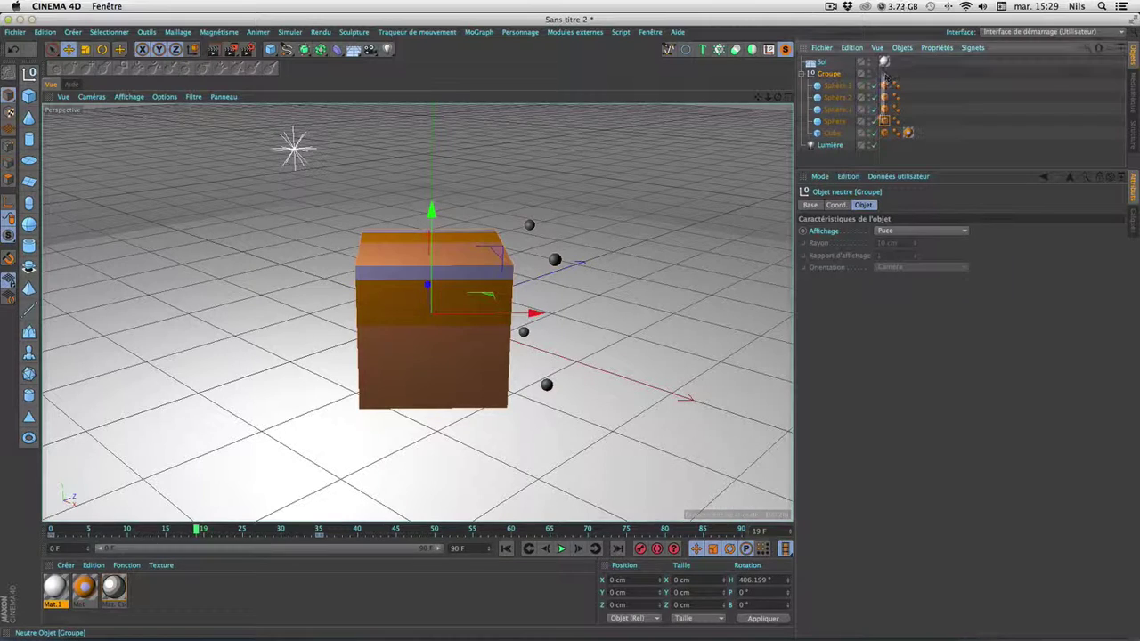
pyautogui.moveTo(885, 76); pyautogui.dragTo(898, 124)
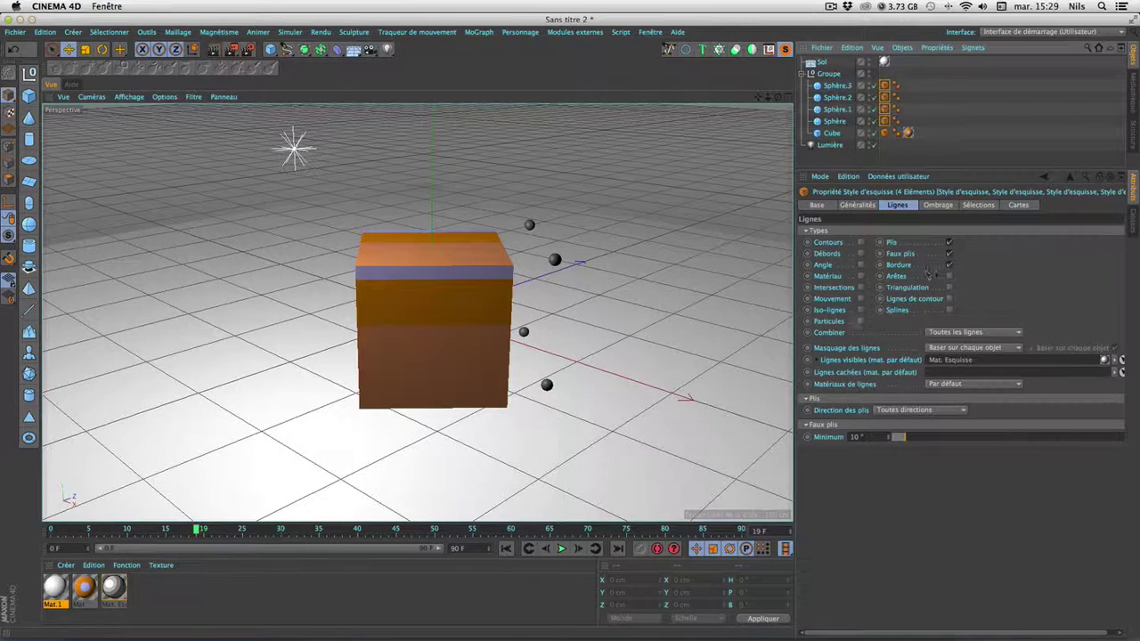
# Step: Enable Mouvement lines in Traînée mode with a 3 F trail, then render the viewport to preview
pyautogui.click(861, 299)
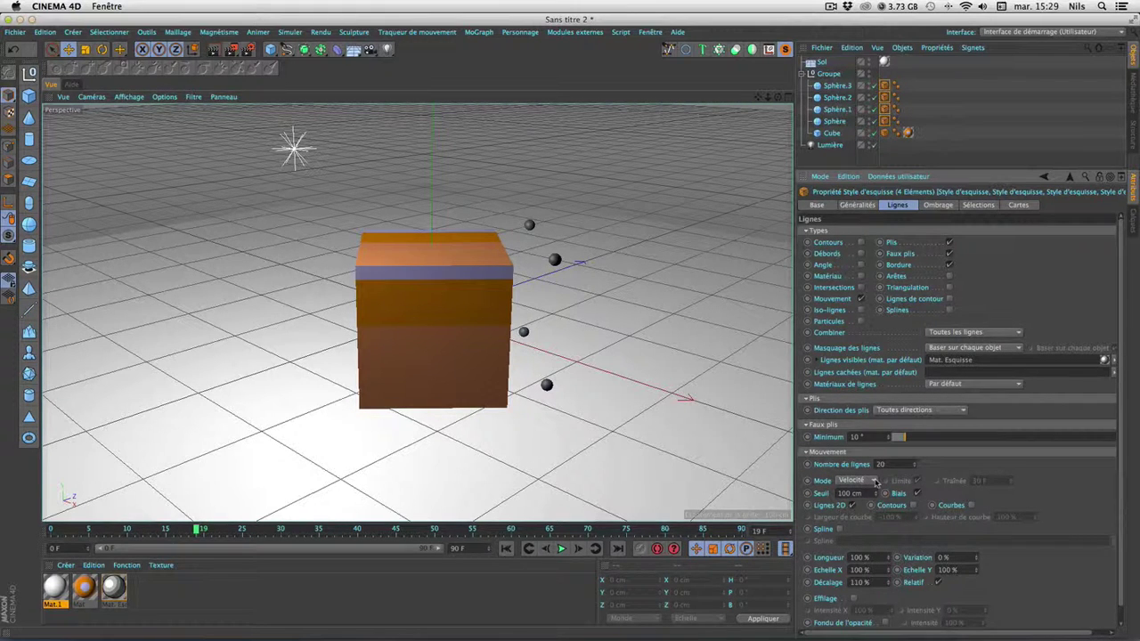
pyautogui.click(876, 482)
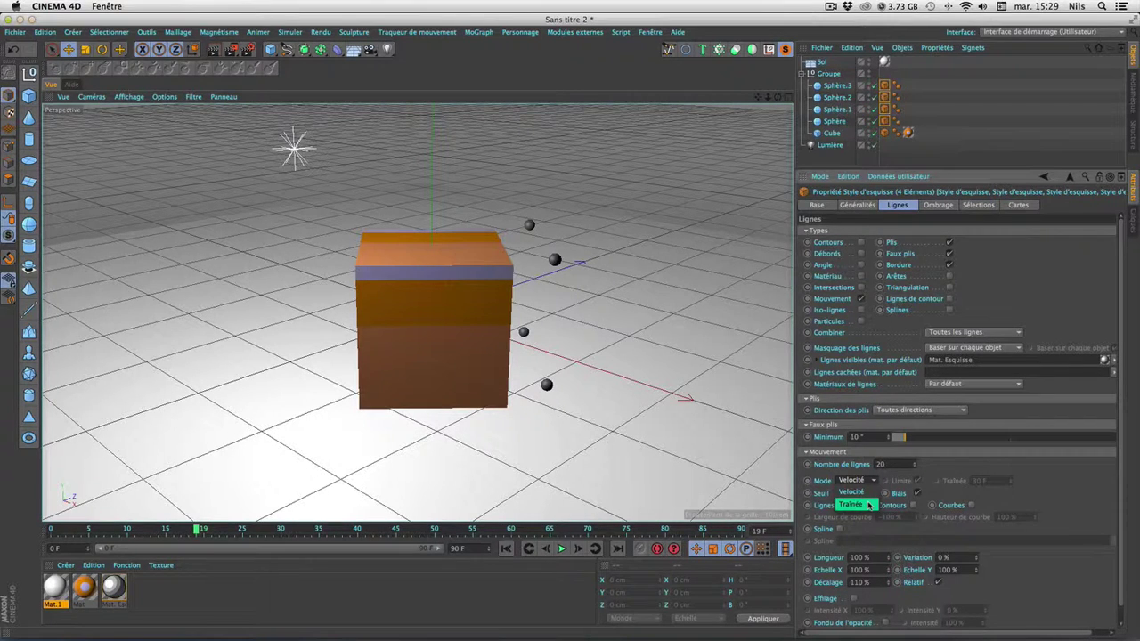
pyautogui.click(870, 506)
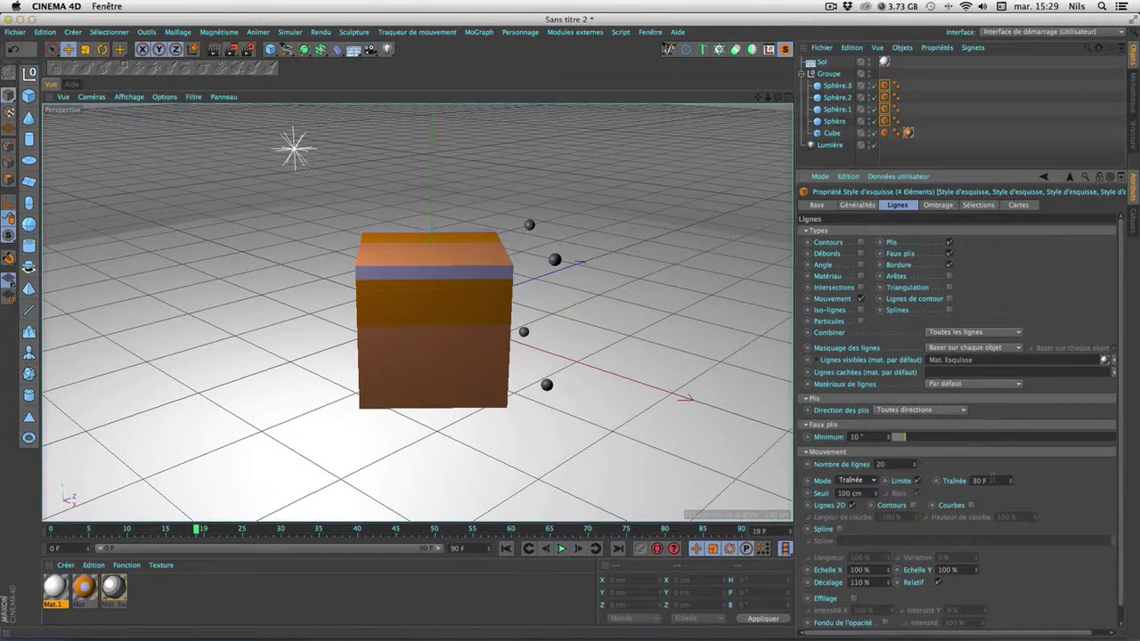
pyautogui.click(979, 481)
pyautogui.press('Return')
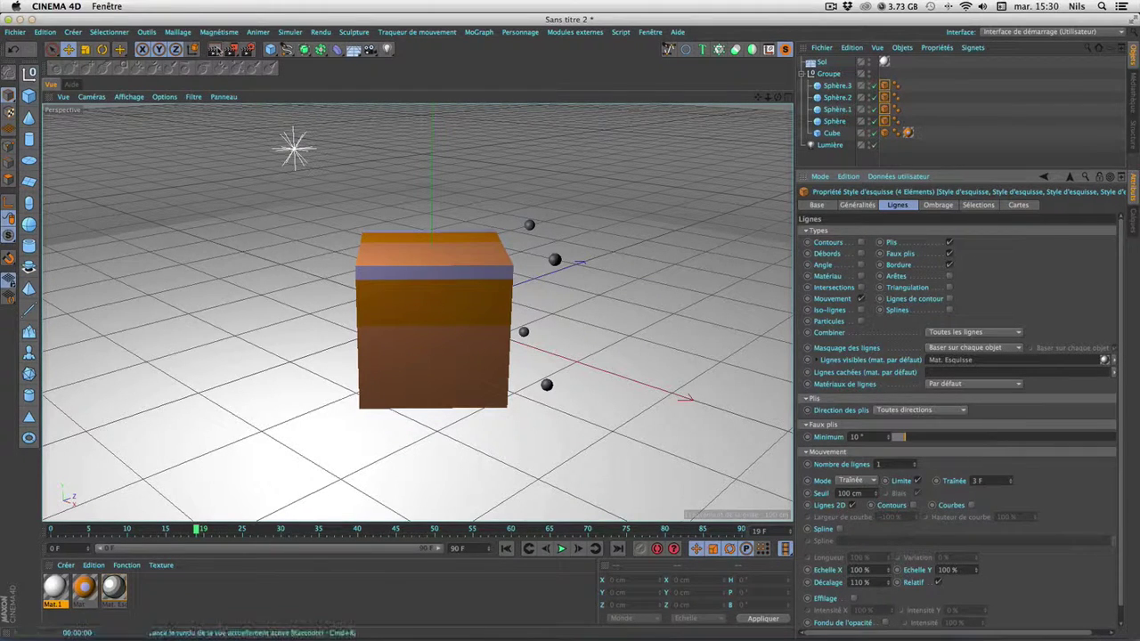
pyautogui.click(216, 50)
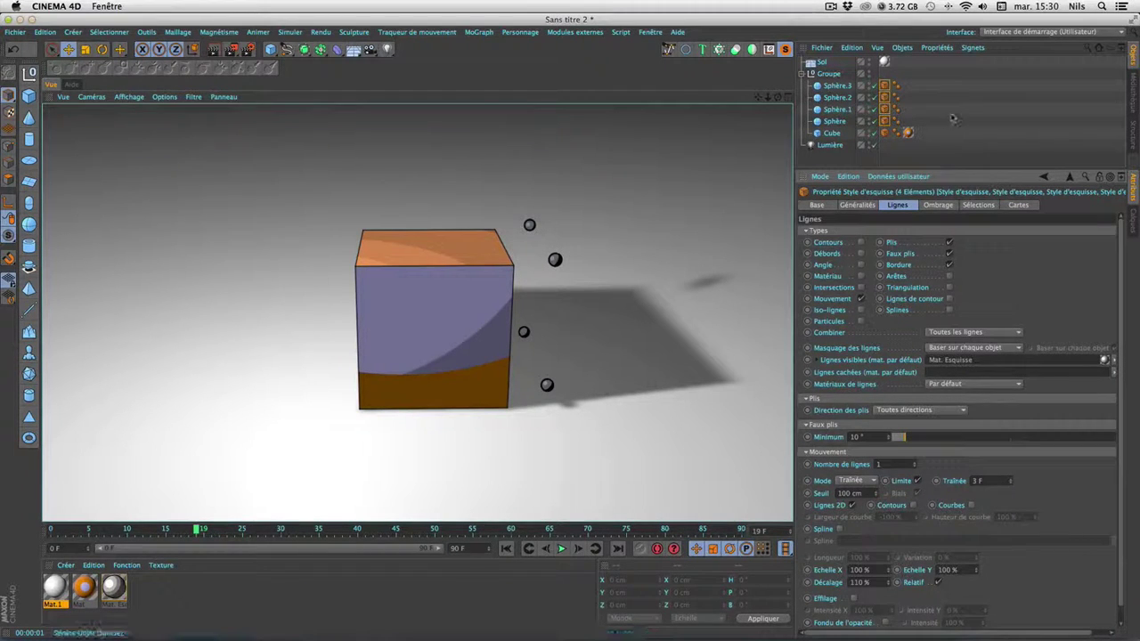
pyautogui.rightClick(838, 87)
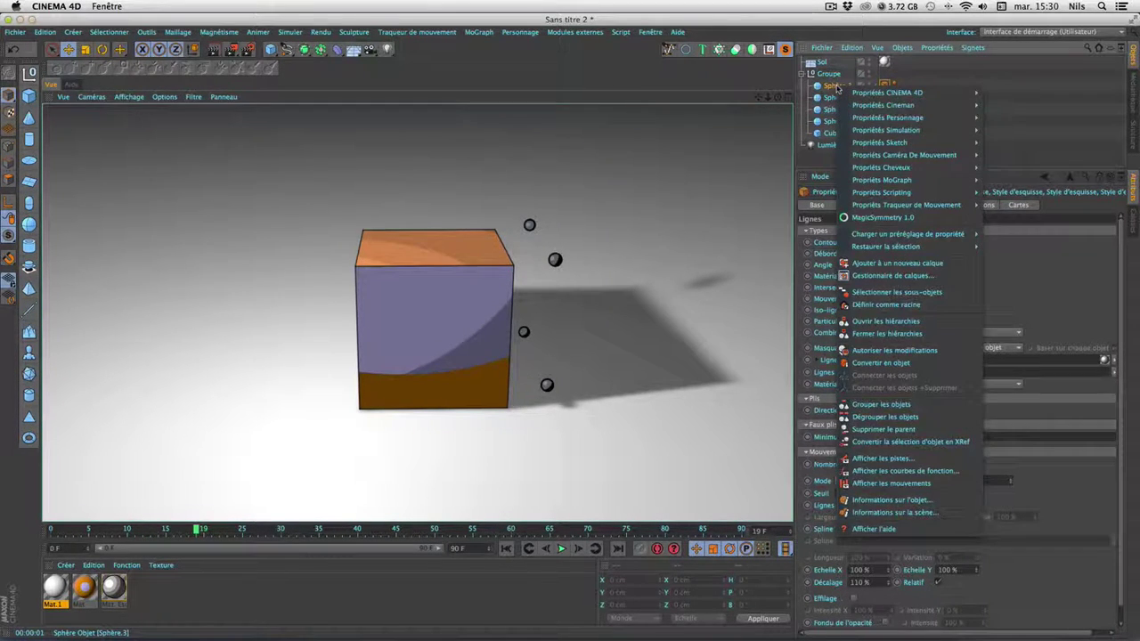
pyautogui.moveTo(888, 93)
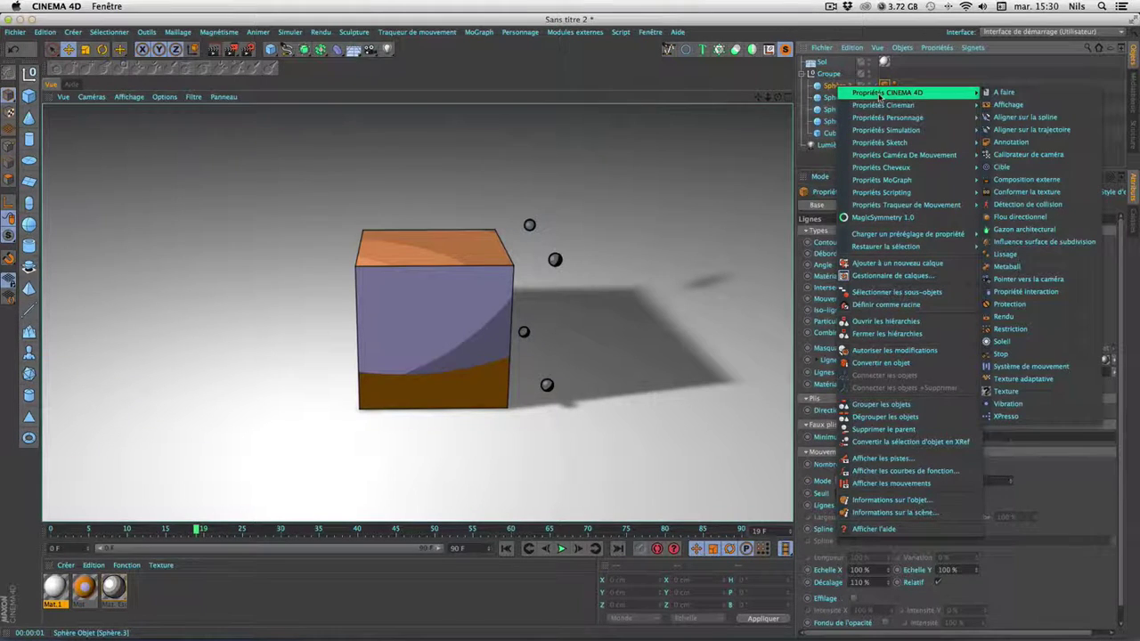
# Step: Add Render tags to all spheres; disable shadows and camera, raytracing, GI, transparency visibility for Sphère.3 and Sphère.2
pyautogui.click(1052, 316)
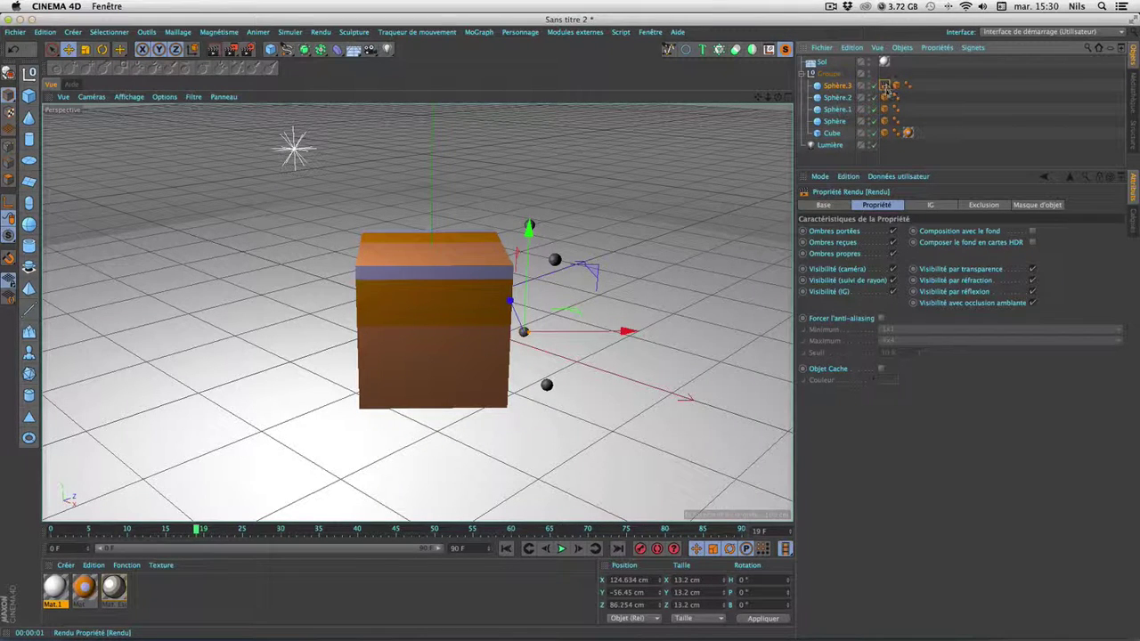
pyautogui.keyDown('ctrl'); pyautogui.moveTo(885, 96); pyautogui.dragTo(909, 122); pyautogui.keyUp('ctrl')
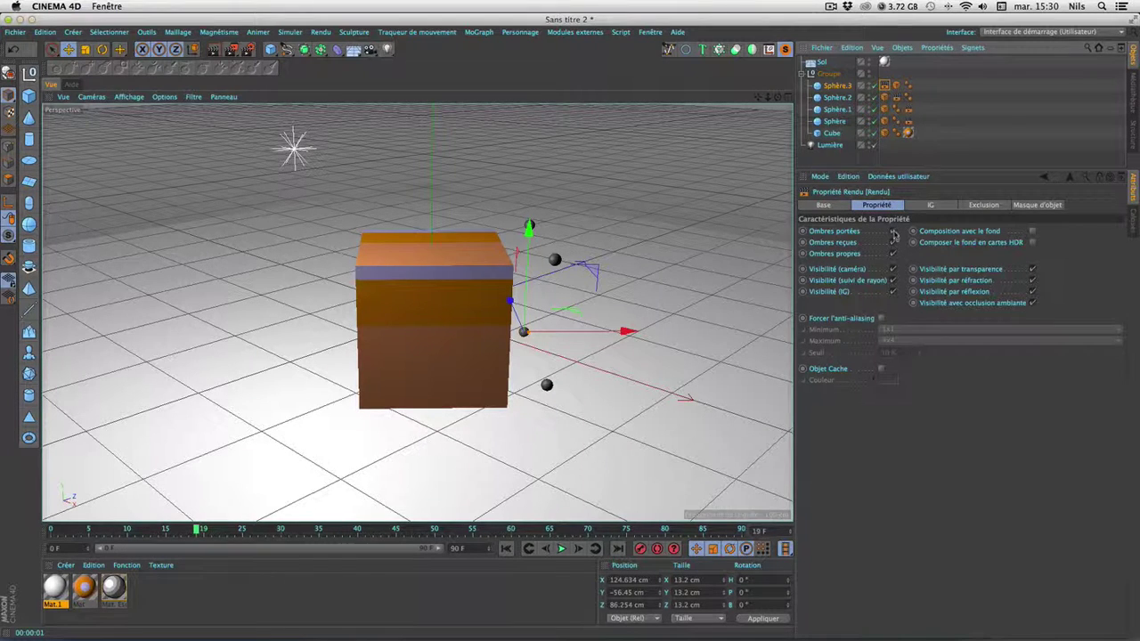
pyautogui.moveTo(894, 234); pyautogui.dragTo(894, 292)
pyautogui.click(1033, 269)
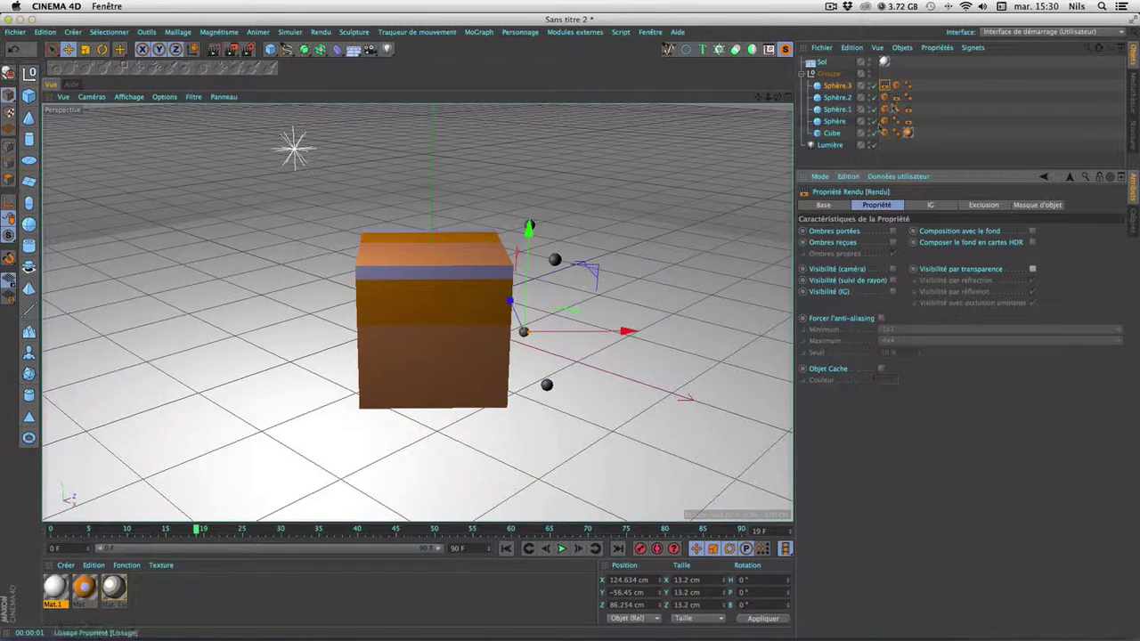
pyautogui.click(896, 97)
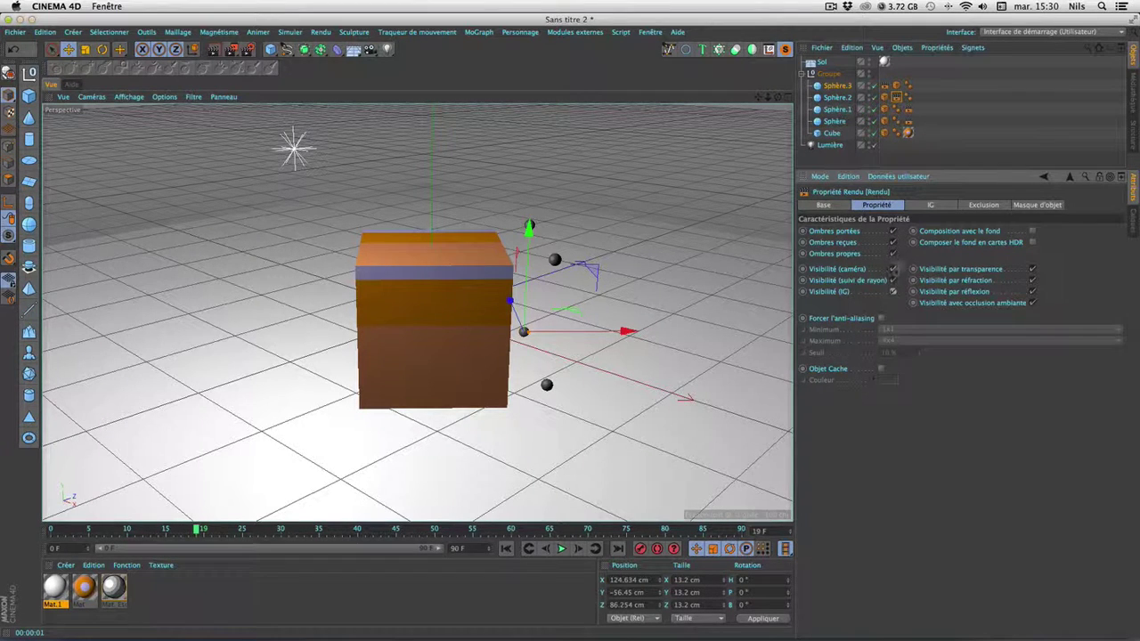
pyautogui.click(894, 231)
pyautogui.click(893, 232)
pyautogui.click(894, 269)
pyautogui.click(894, 280)
pyautogui.click(893, 291)
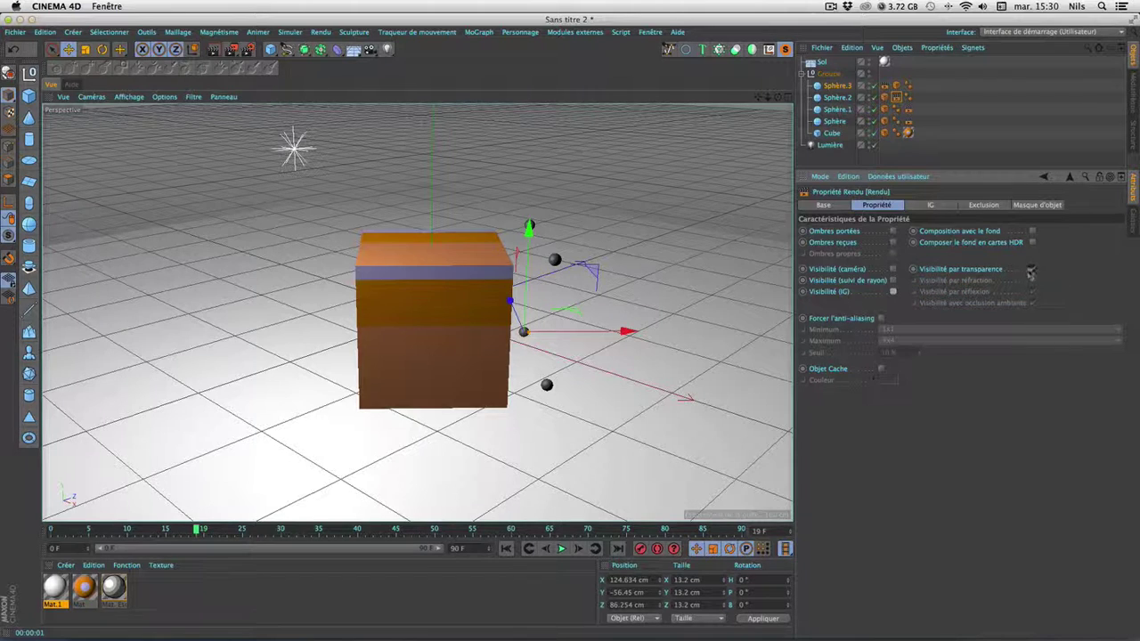
# Step: Disable shadows and render visibility on Sphère.1 and Sphère's Render tags, then render the view
pyautogui.click(908, 109)
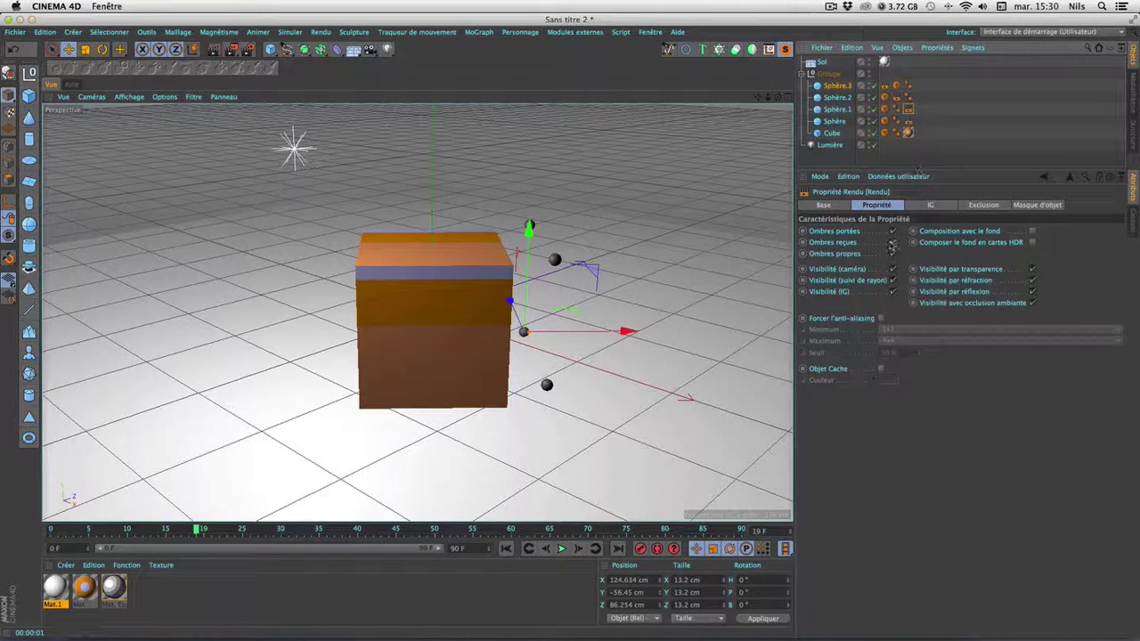
pyautogui.click(894, 232)
pyautogui.click(894, 242)
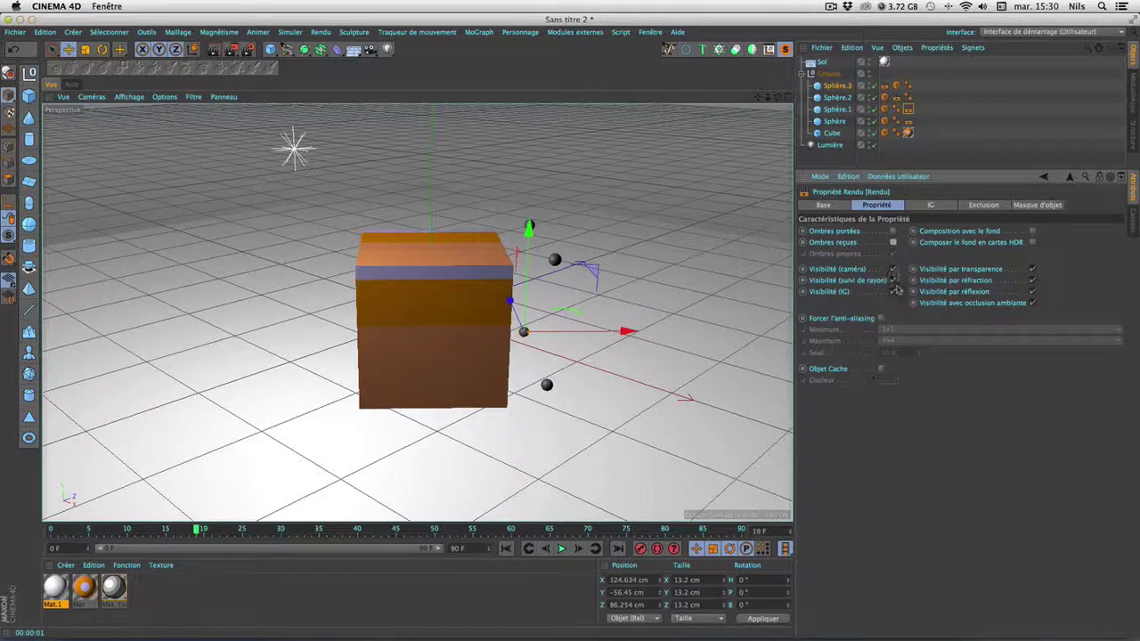
pyautogui.click(893, 281)
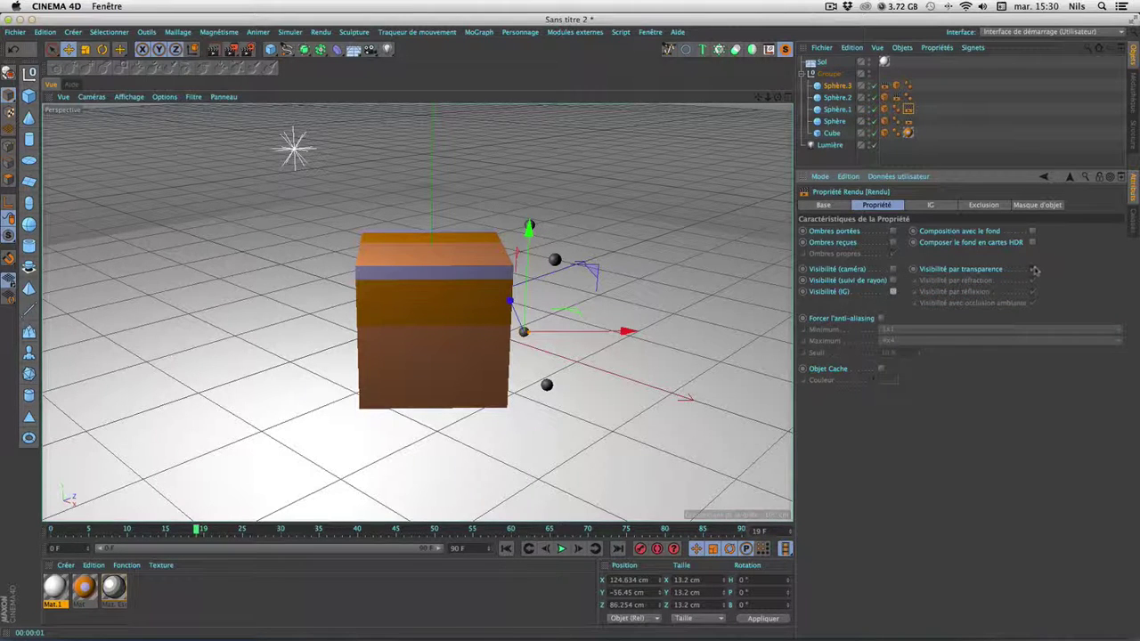
pyautogui.click(909, 121)
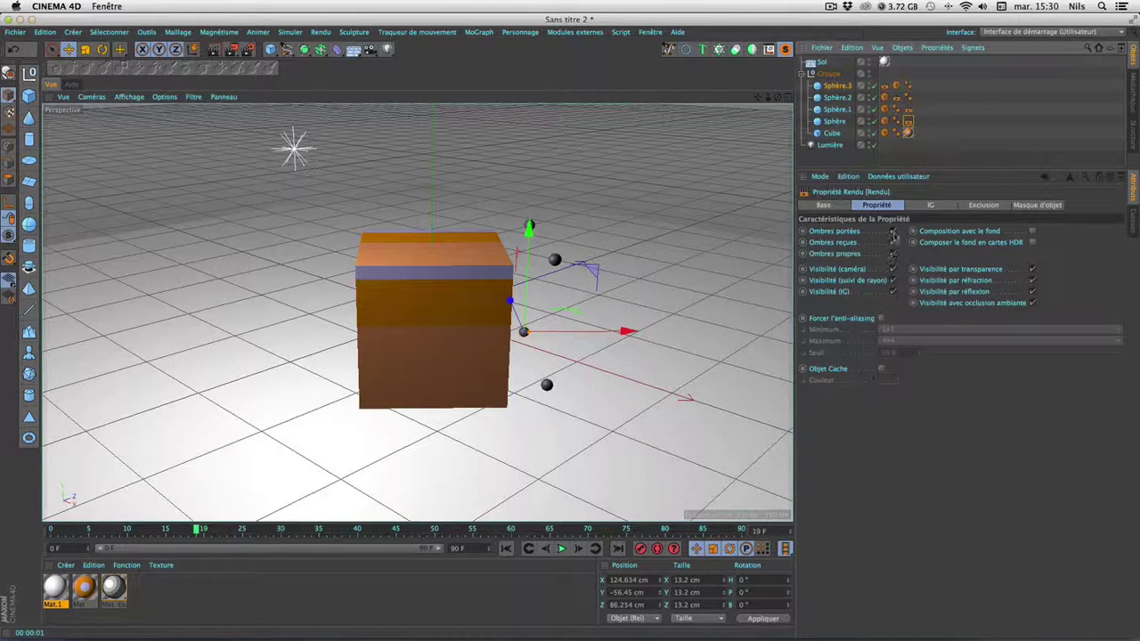
pyautogui.click(894, 231)
pyautogui.click(893, 242)
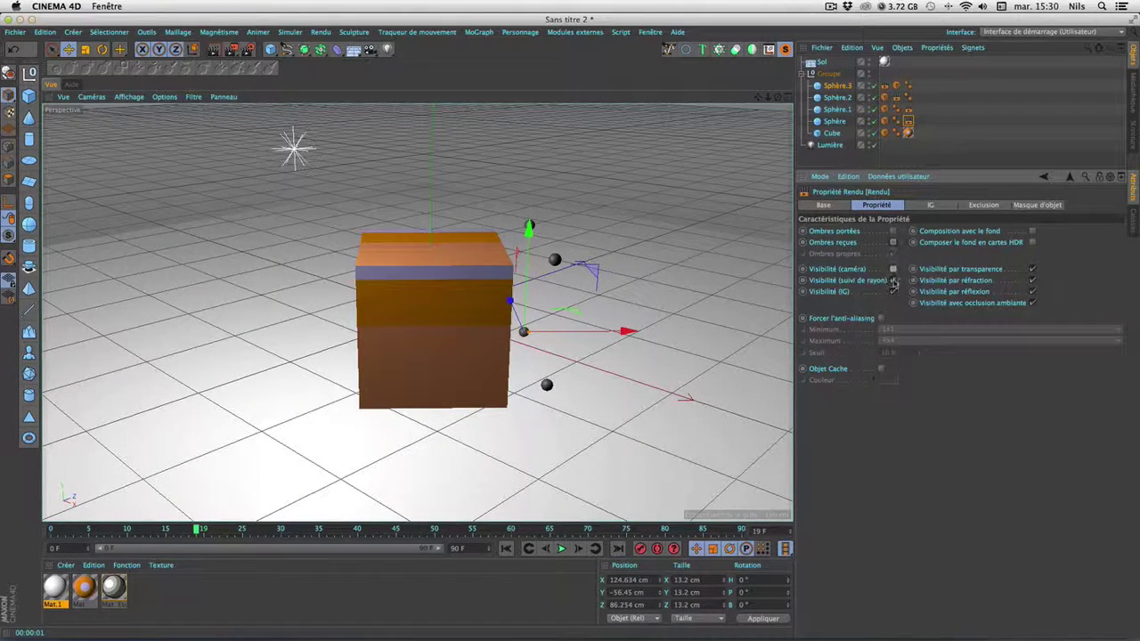
pyautogui.click(893, 281)
pyautogui.click(893, 292)
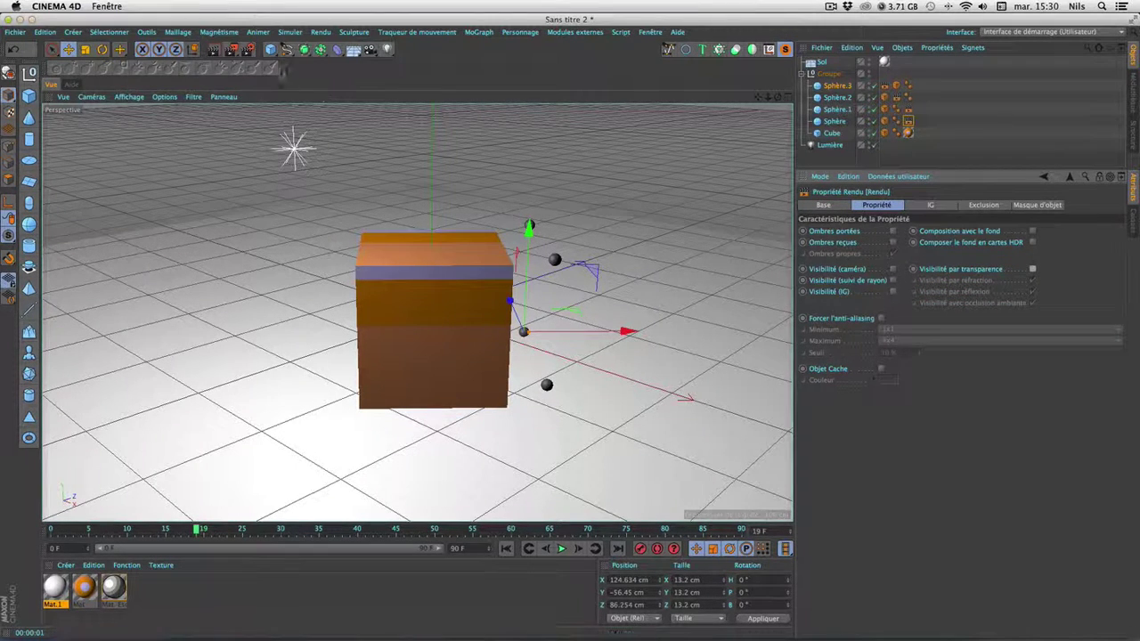
pyautogui.click(213, 49)
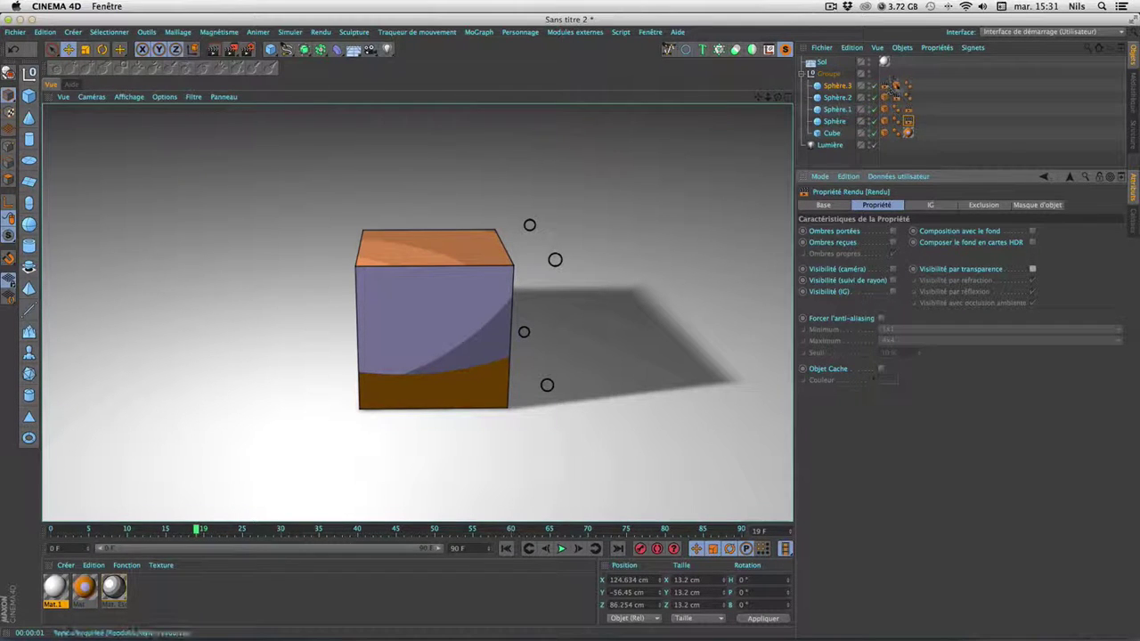
# Step: On all four Sketch Style tags tick Mouvement, untick Plis, Faux plis and Bordure, then rewind to frame 0
pyautogui.click(894, 85)
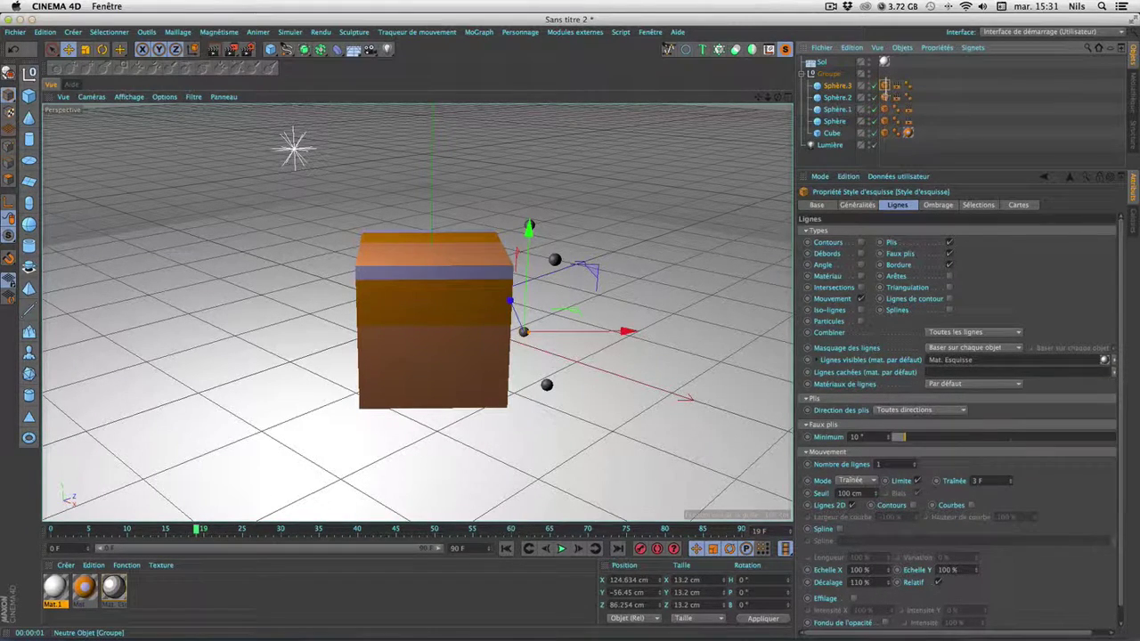
pyautogui.keyDown('shift'); pyautogui.click(885, 121); pyautogui.keyUp('shift')
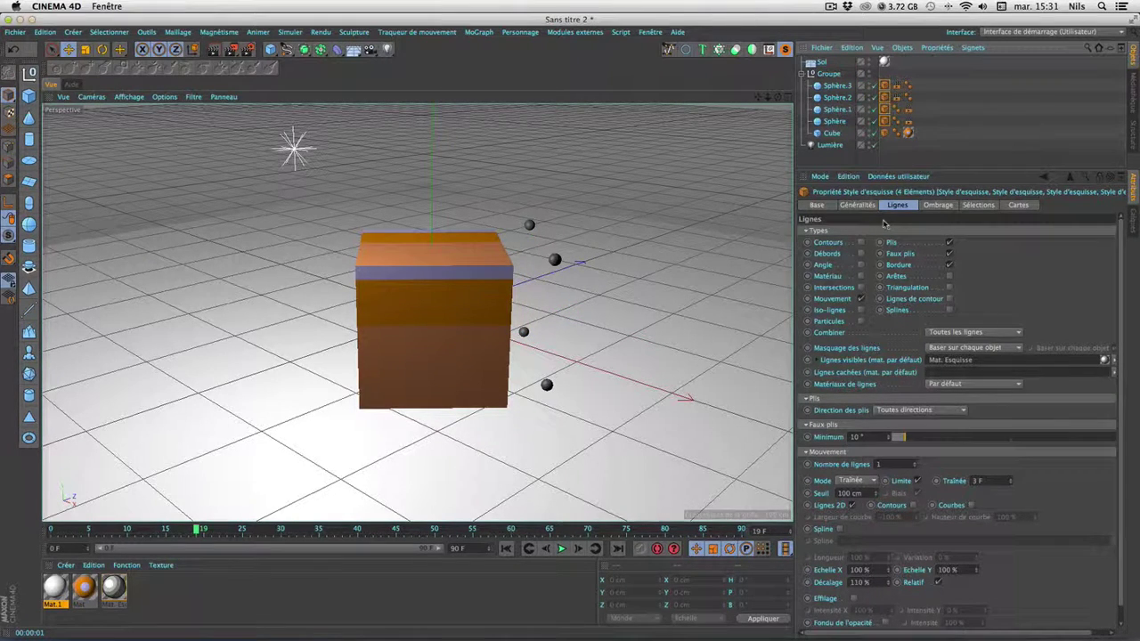
pyautogui.click(861, 299)
pyautogui.click(950, 264)
pyautogui.click(950, 254)
pyautogui.click(950, 242)
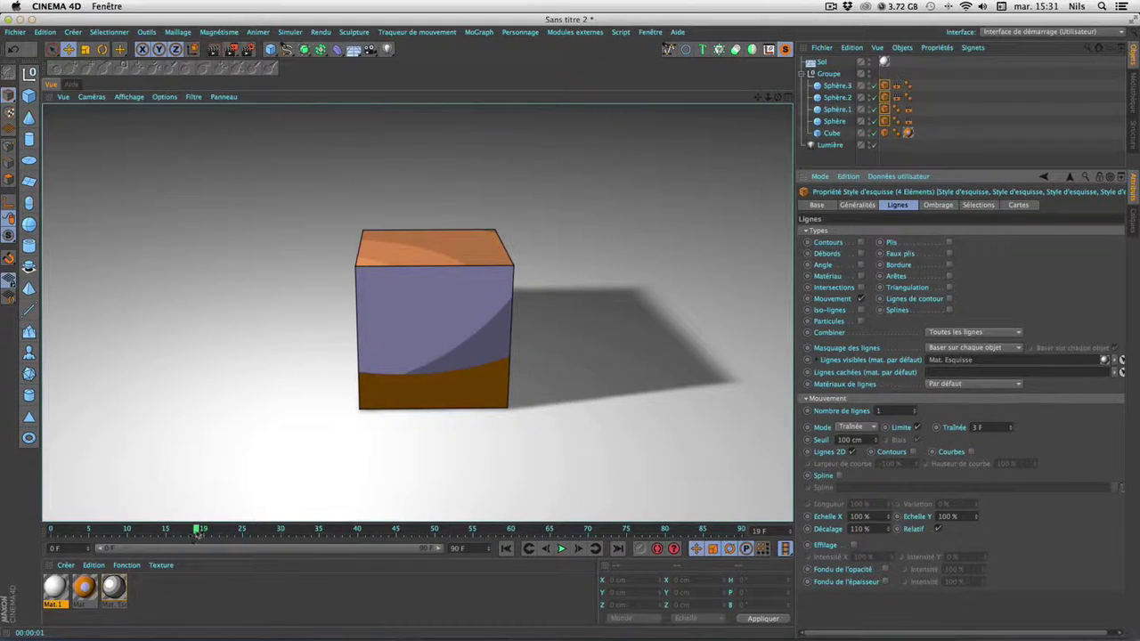
pyautogui.moveTo(197, 530); pyautogui.dragTo(14, 527)
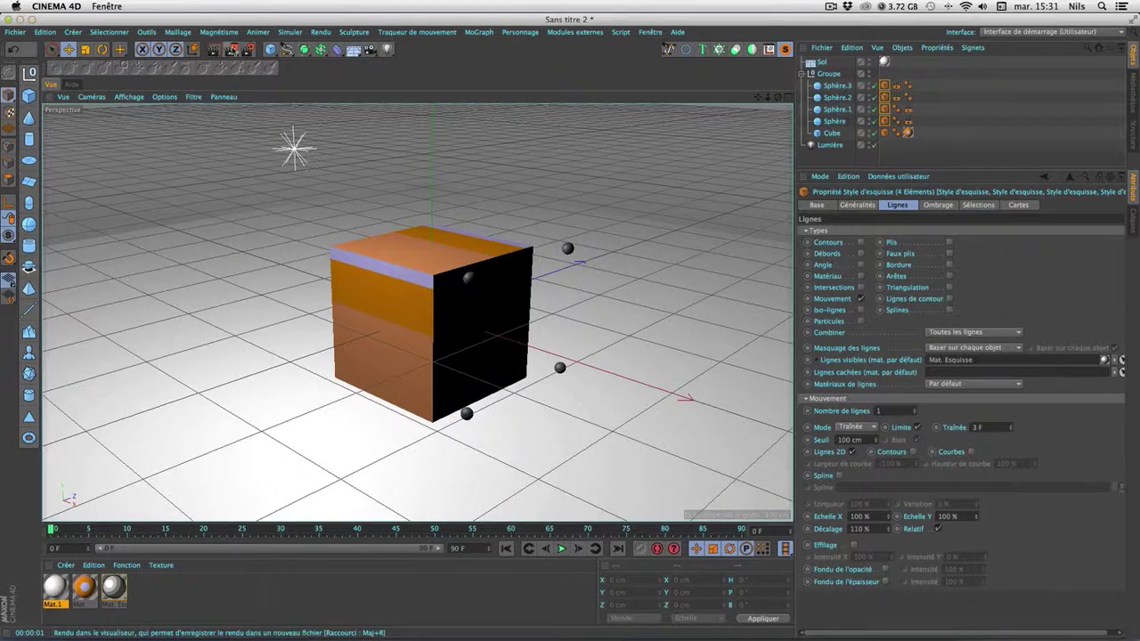
pyautogui.click(231, 49)
pyautogui.click(657, 221)
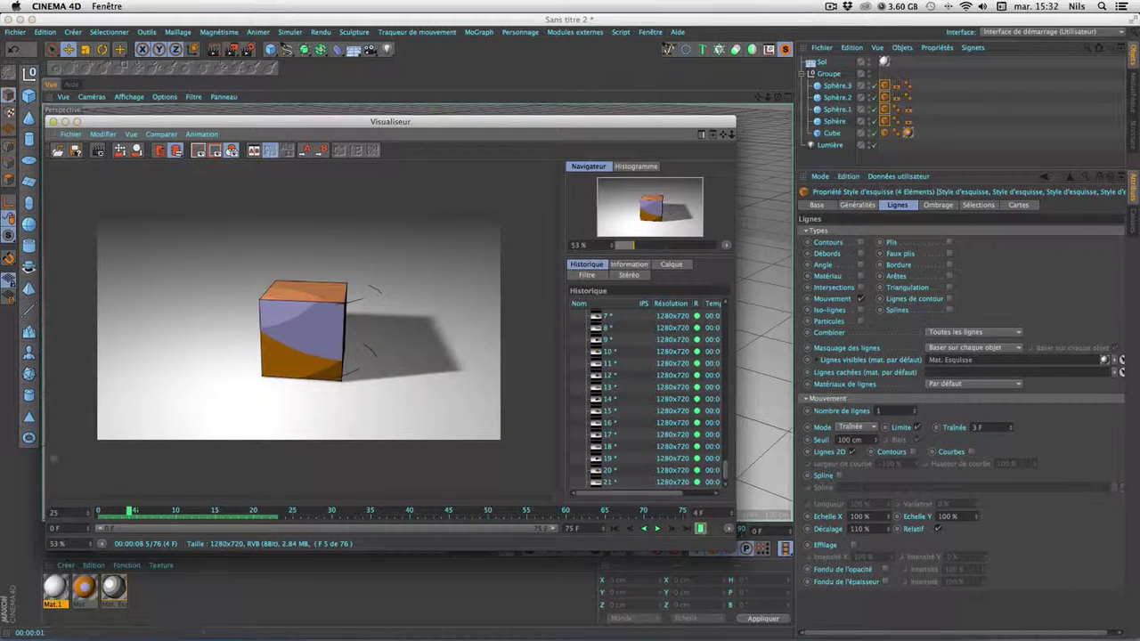
pyautogui.moveTo(130, 512); pyautogui.dragTo(184, 510)
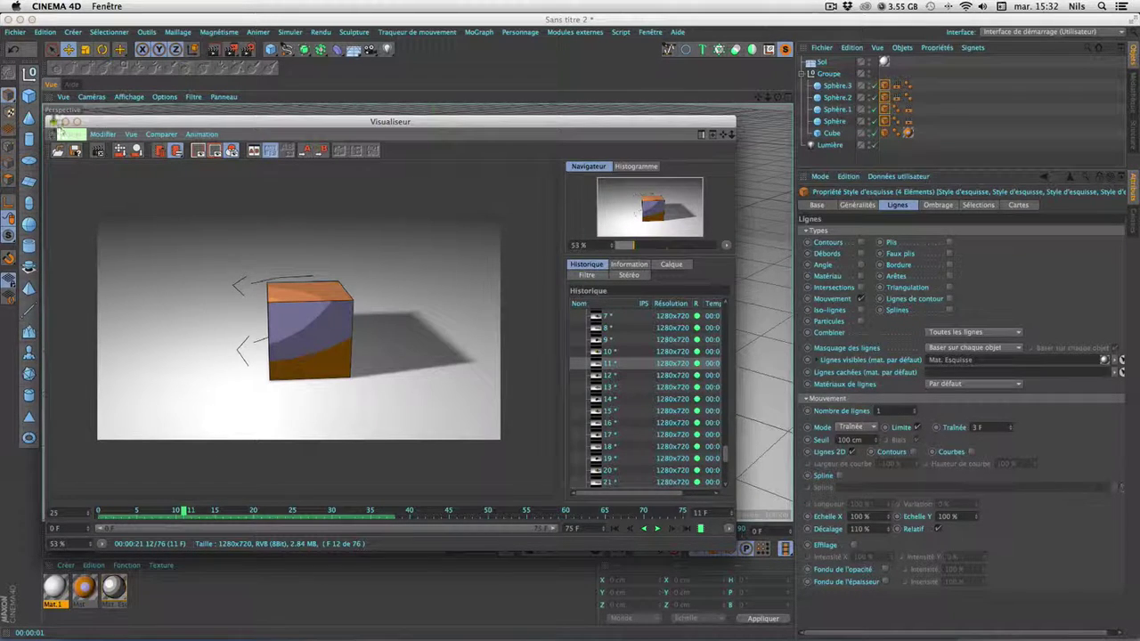
pyautogui.click(52, 121)
pyautogui.click(659, 221)
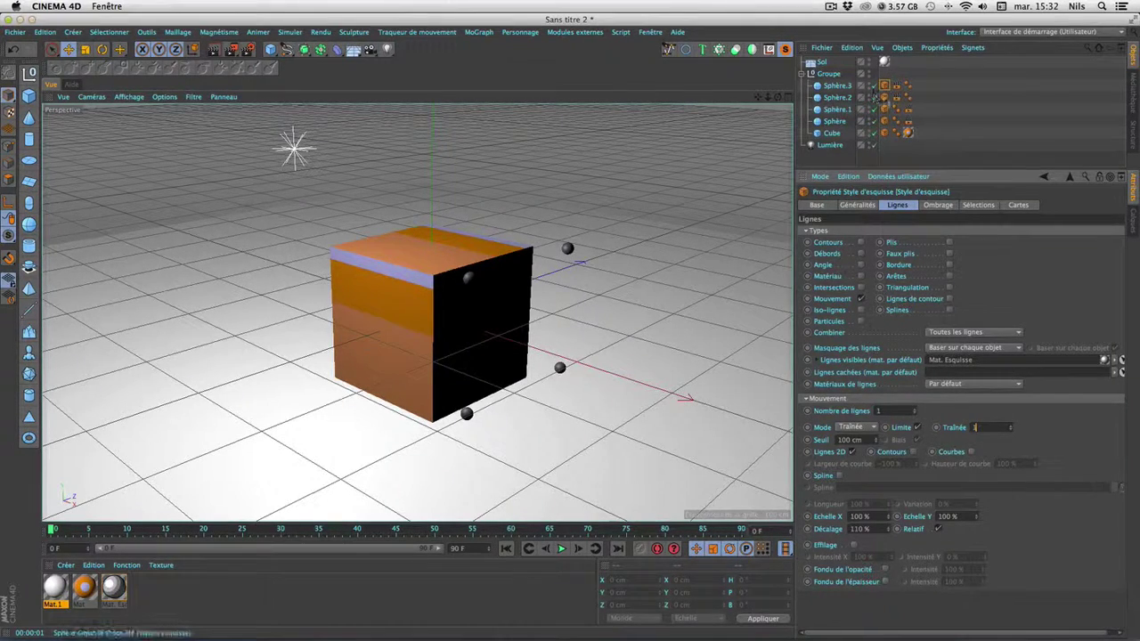
# Step: Give individual spheres' Sketch Style tags their own Traînée length, one at 4 F, then reselect all four
pyautogui.click(885, 96)
pyautogui.write('2')
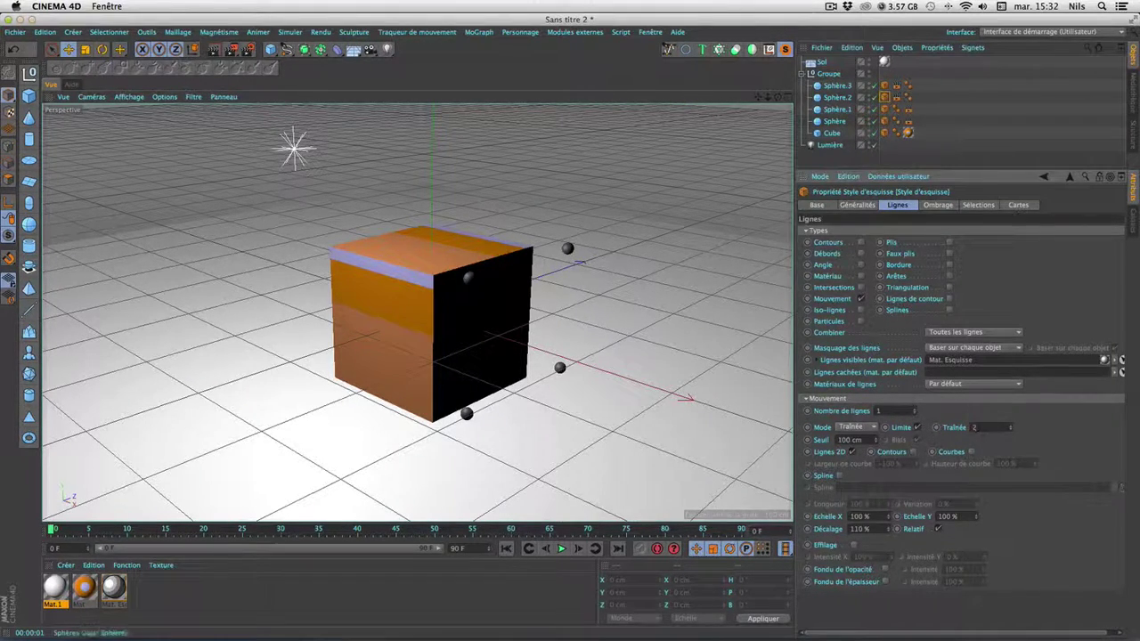
pyautogui.click(885, 108)
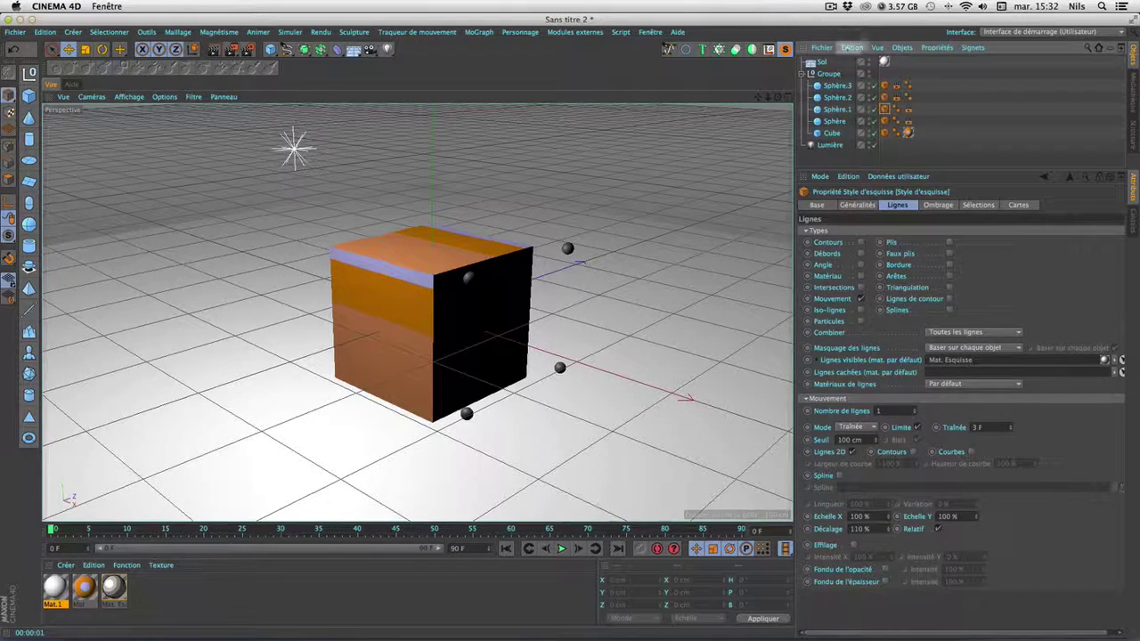
pyautogui.click(885, 120)
pyautogui.click(976, 428)
pyautogui.write('4')
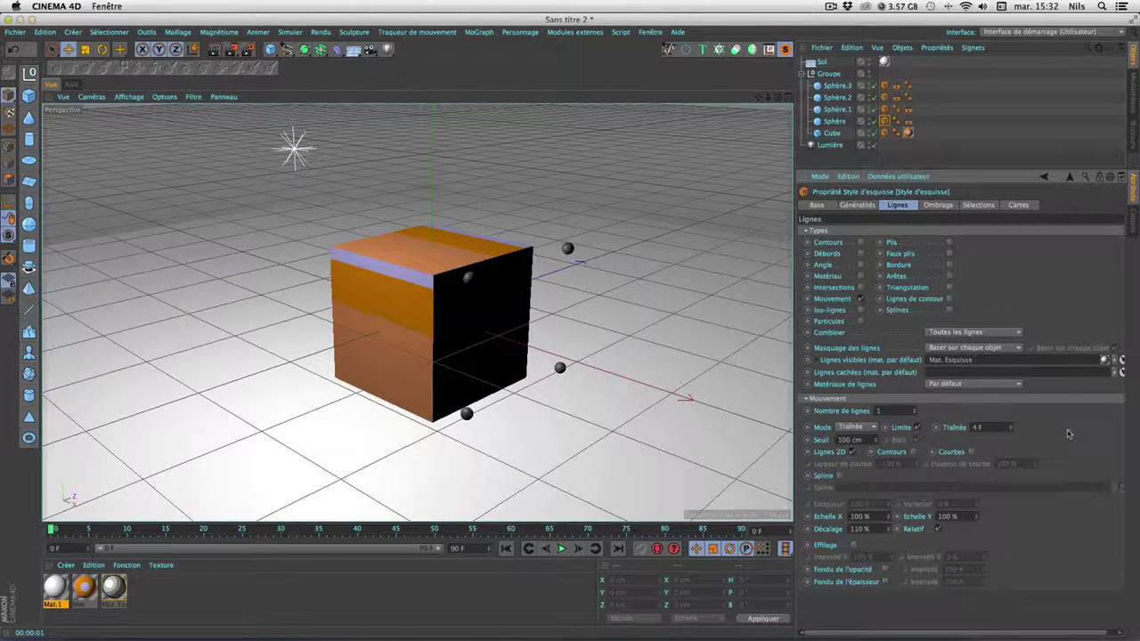
pyautogui.keyDown('shift'); pyautogui.click(884, 84); pyautogui.keyUp('shift')
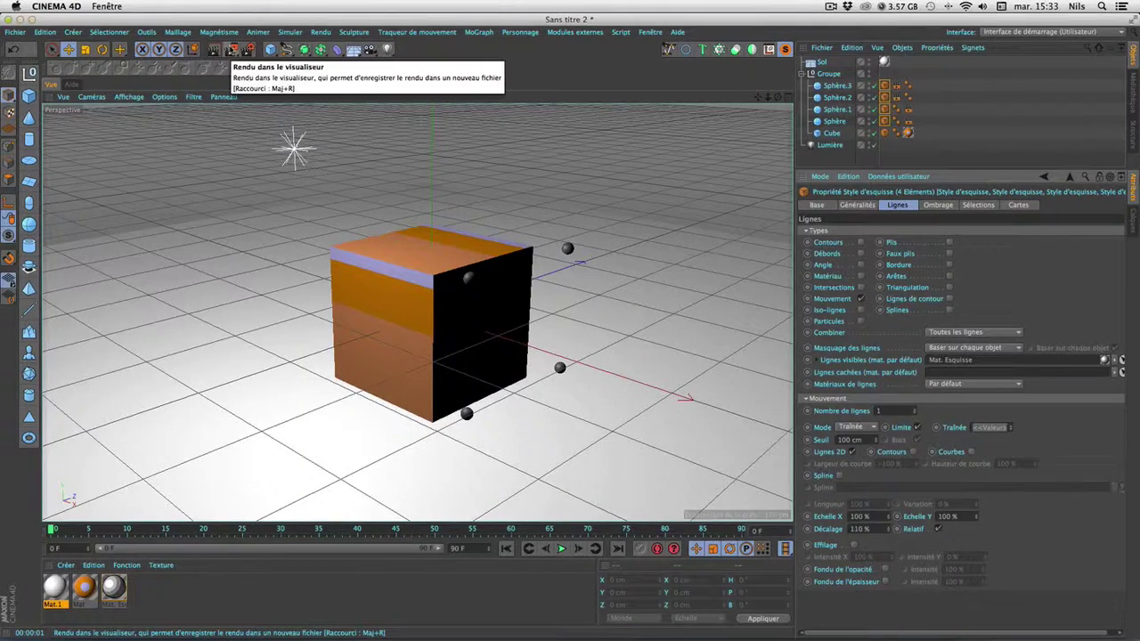
pyautogui.click(231, 50)
pyautogui.click(660, 221)
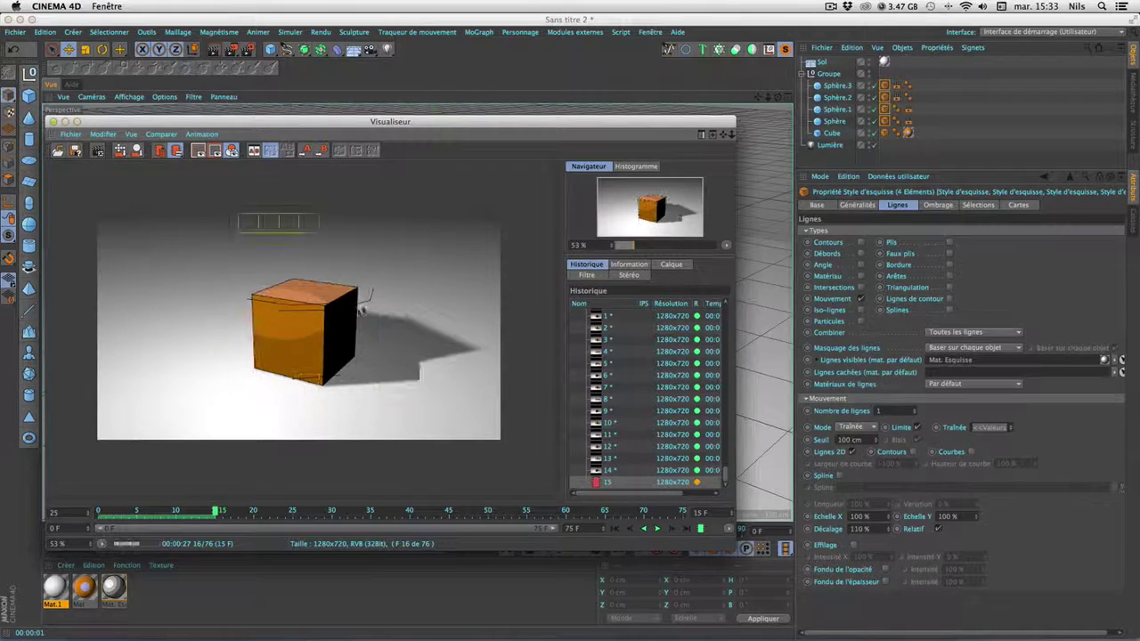
pyautogui.click(701, 531)
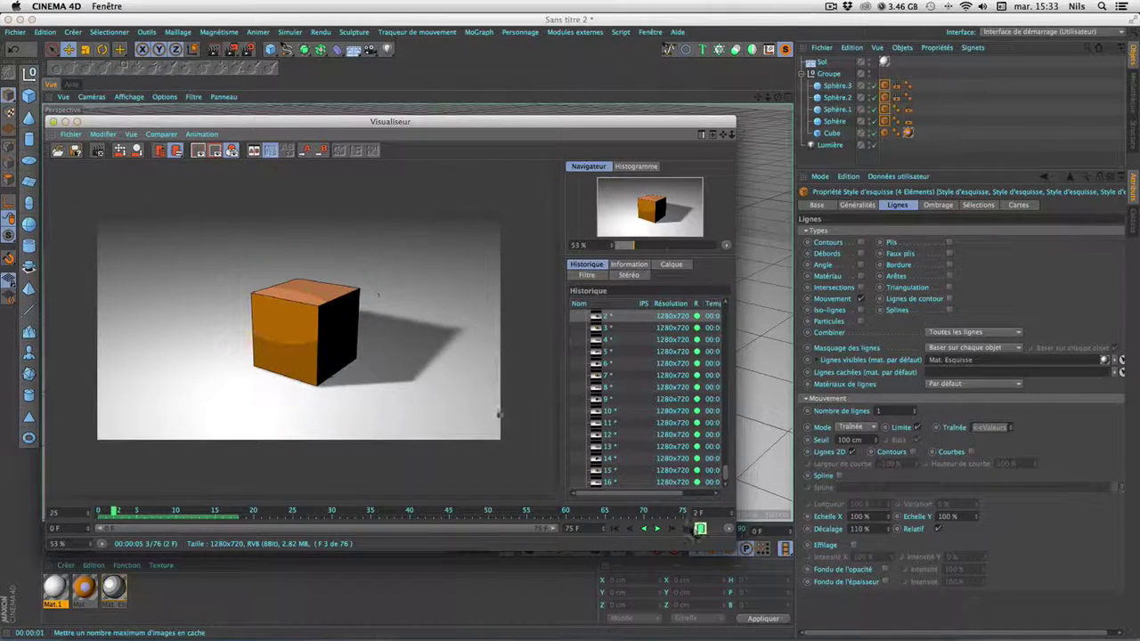
pyautogui.click(52, 122)
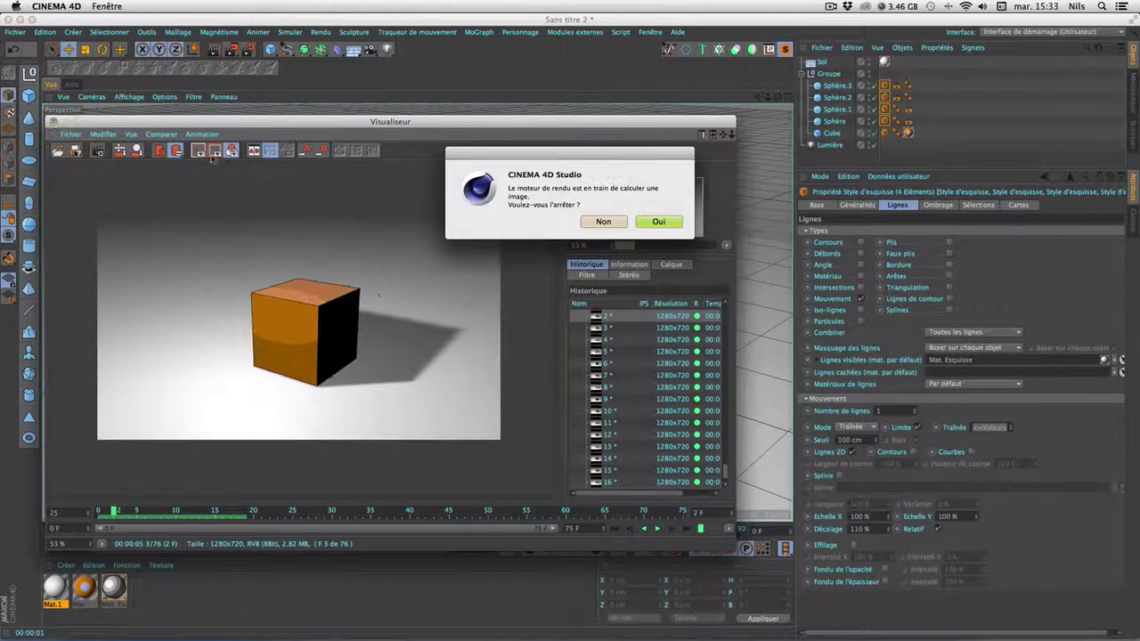
pyautogui.click(659, 222)
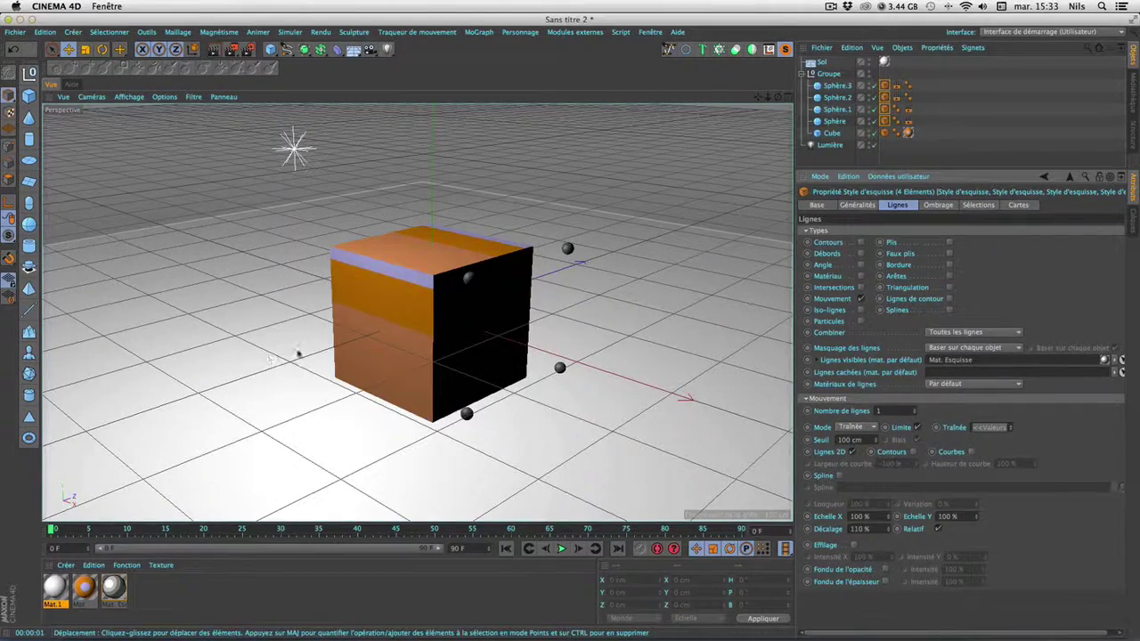
# Step: Open Mat. Esquisse in the material editor and reposition the editor window
pyautogui.doubleClick(113, 588)
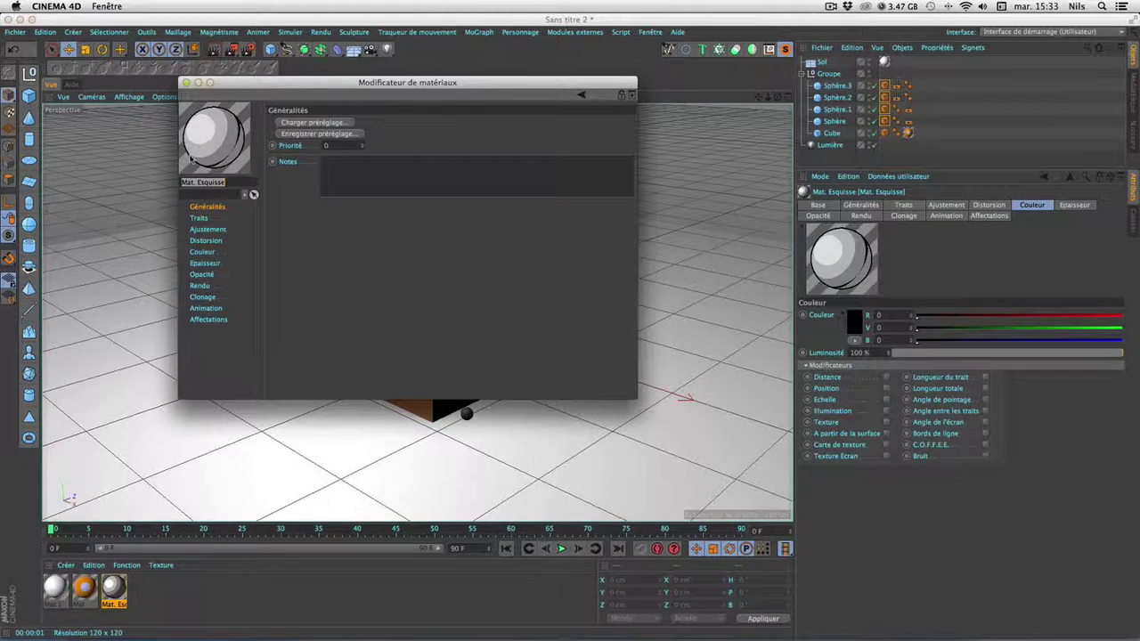
pyautogui.click(295, 95)
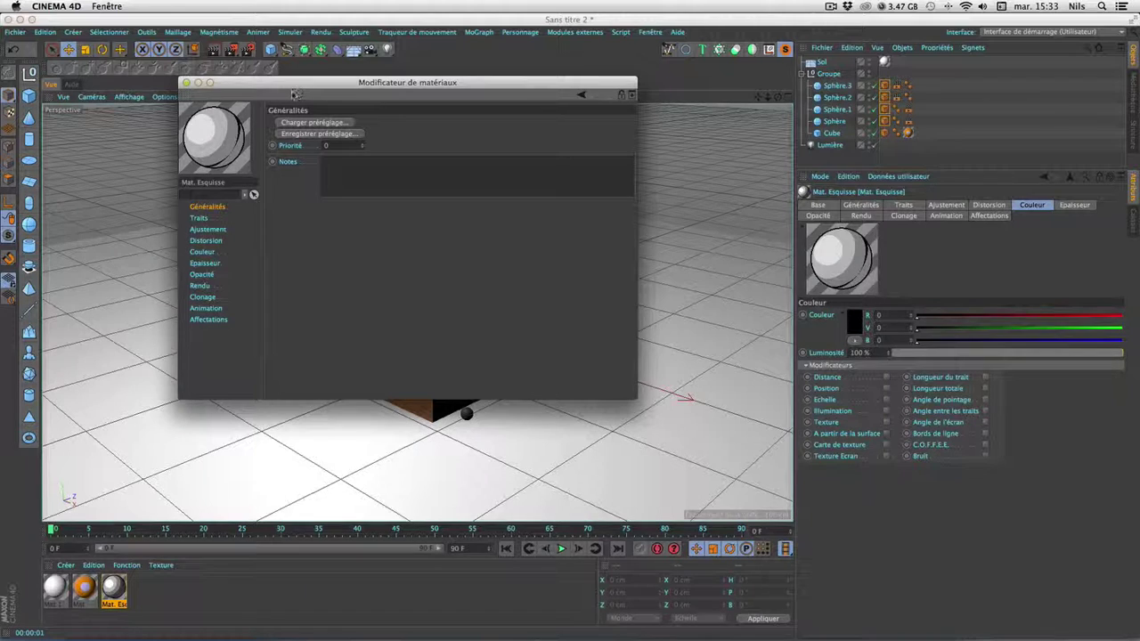
pyautogui.moveTo(301, 88); pyautogui.dragTo(297, 105)
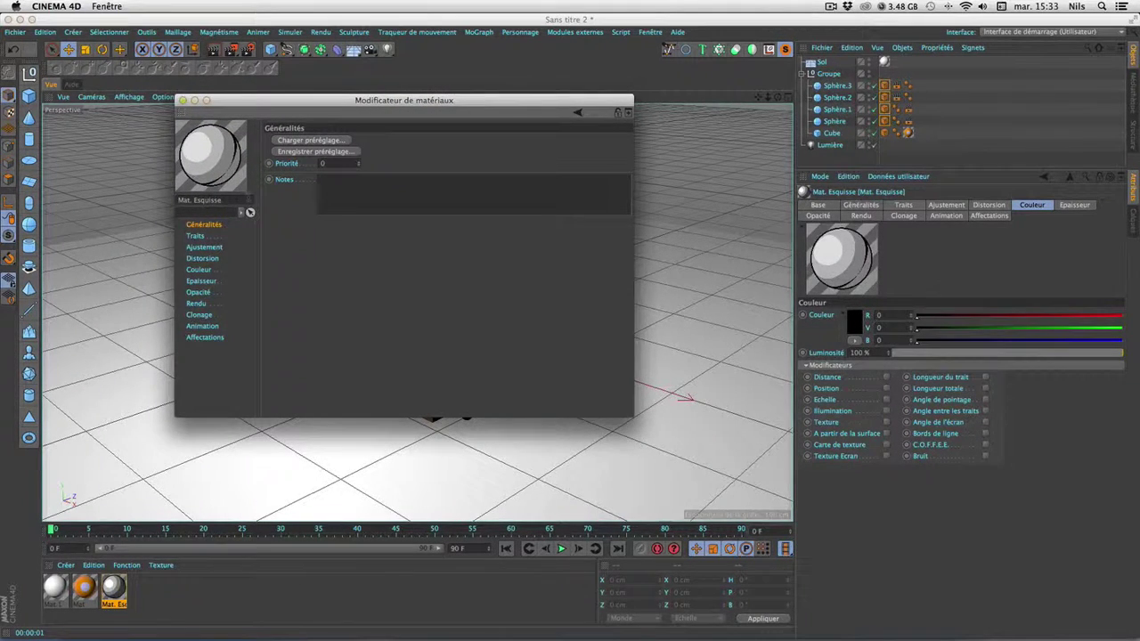
pyautogui.click(885, 84)
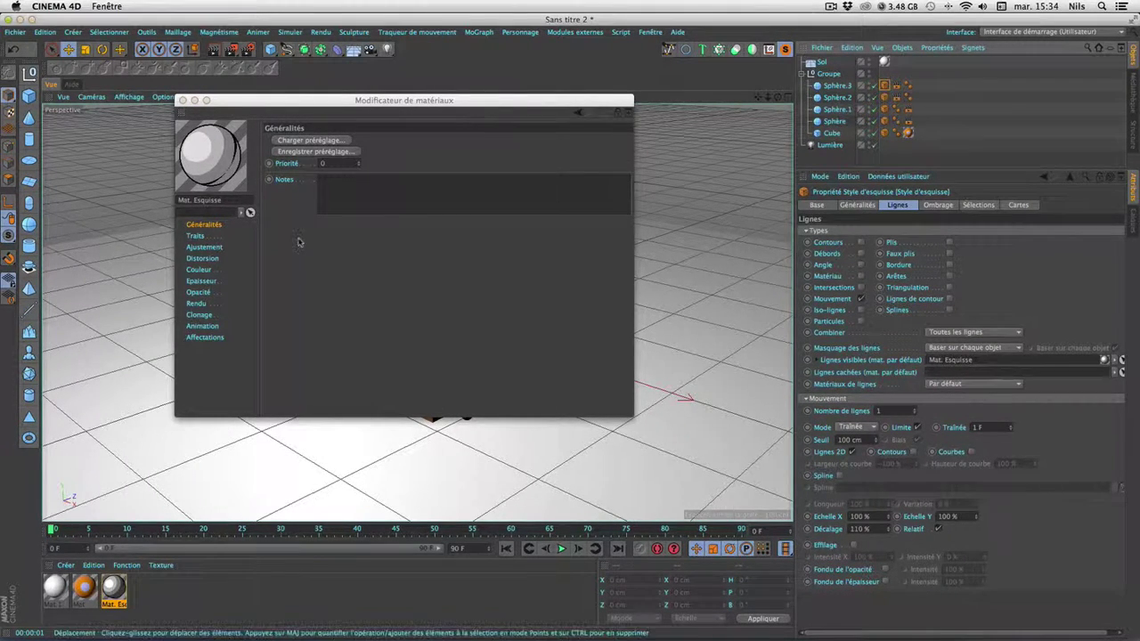
# Step: In Distorsion, tick Courbe, set Mode to Sans and Type to B-Spline, then close the editor
pyautogui.click(202, 259)
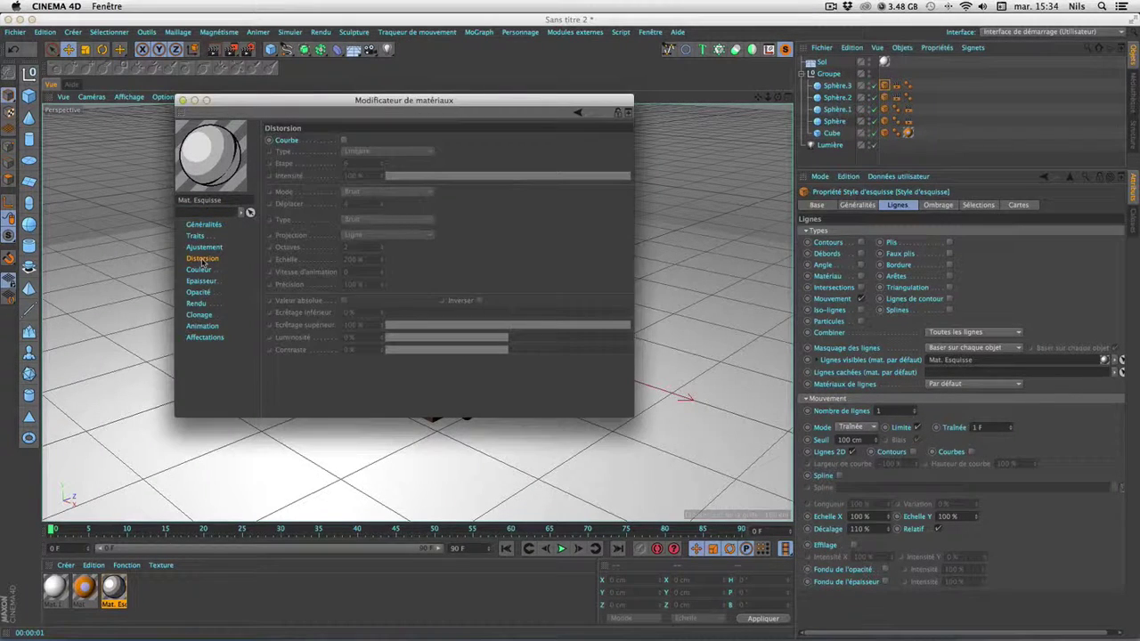
pyautogui.click(344, 141)
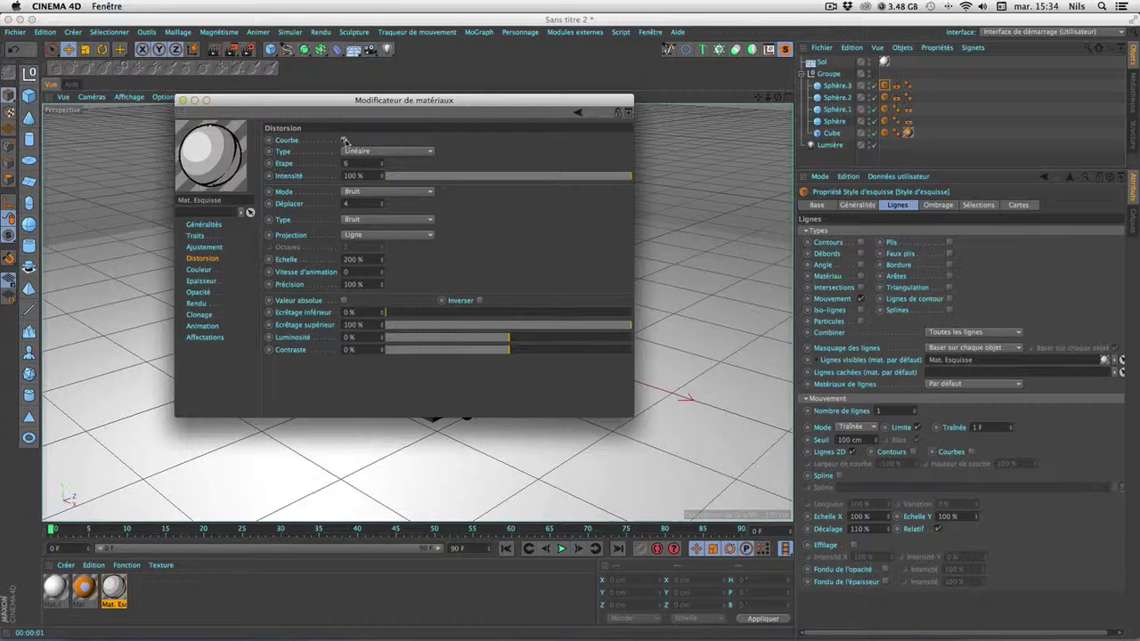
pyautogui.click(403, 192)
pyautogui.click(347, 198)
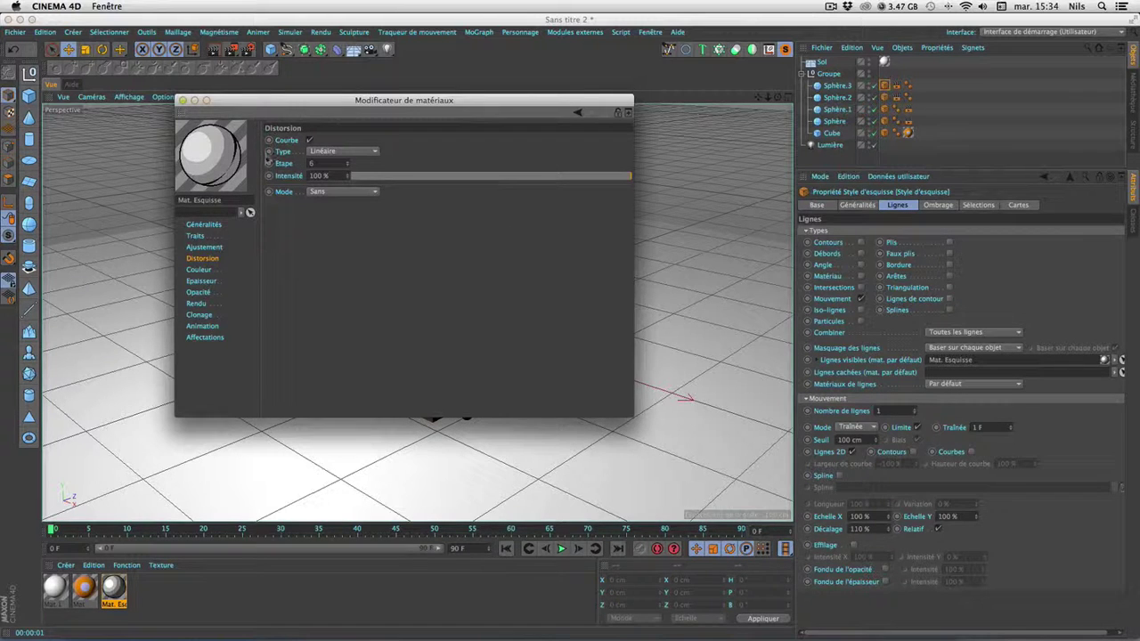
pyautogui.click(343, 151)
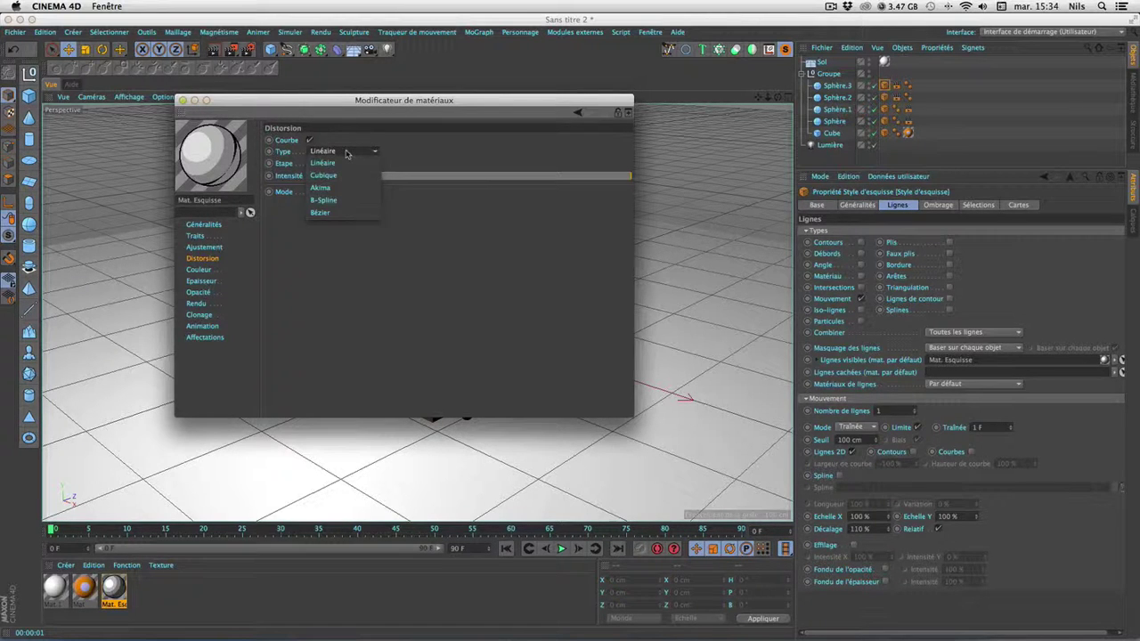
pyautogui.click(350, 202)
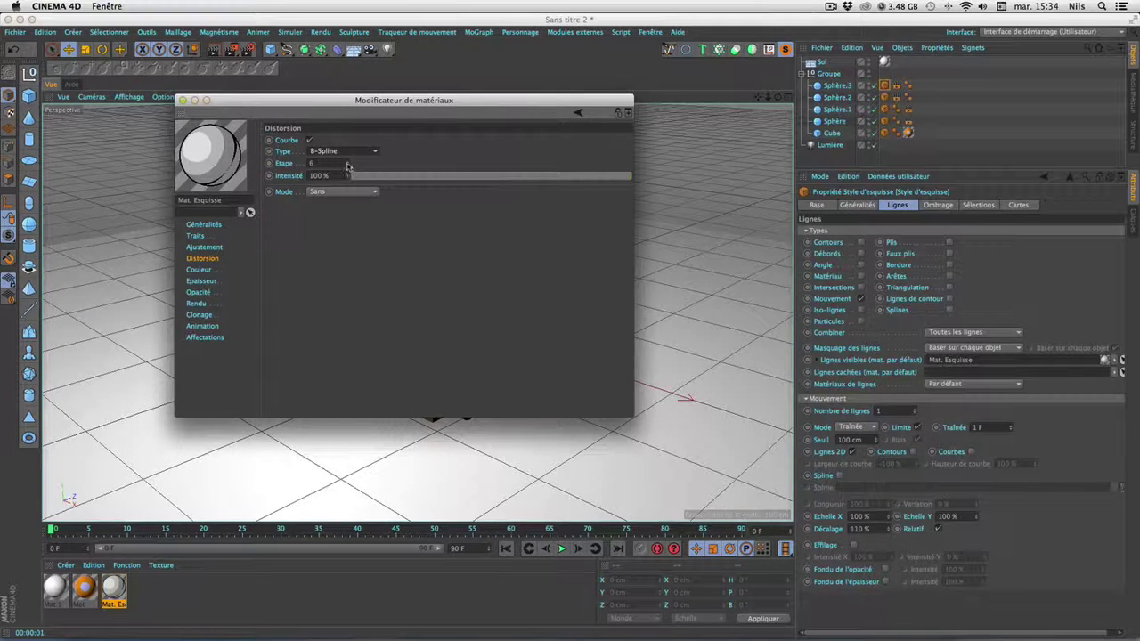
pyautogui.click(183, 101)
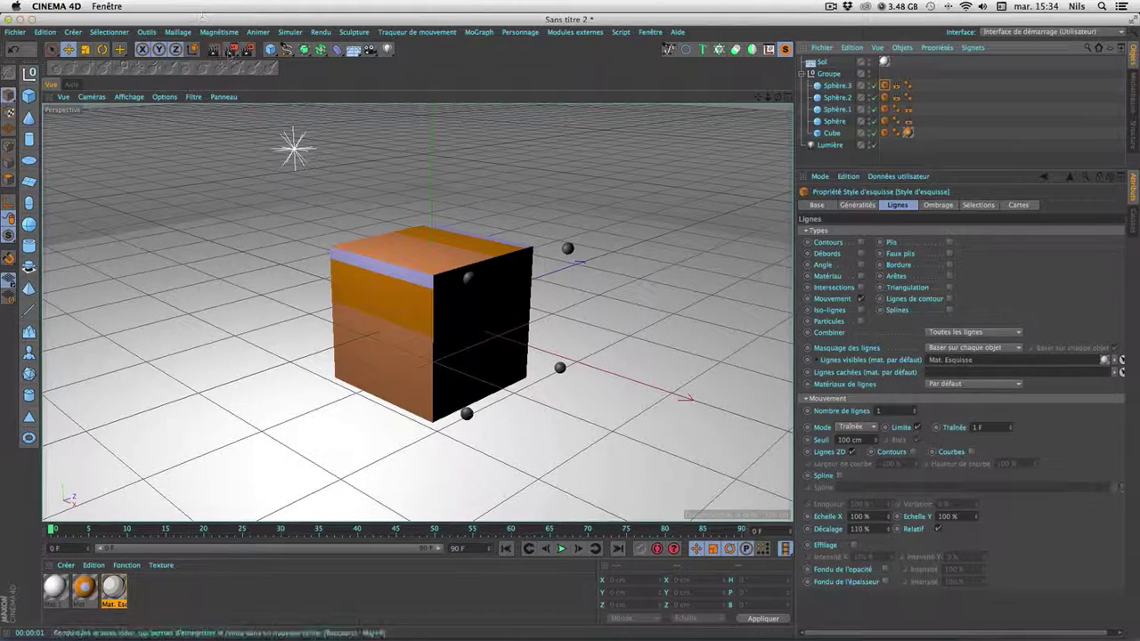
pyautogui.click(232, 49)
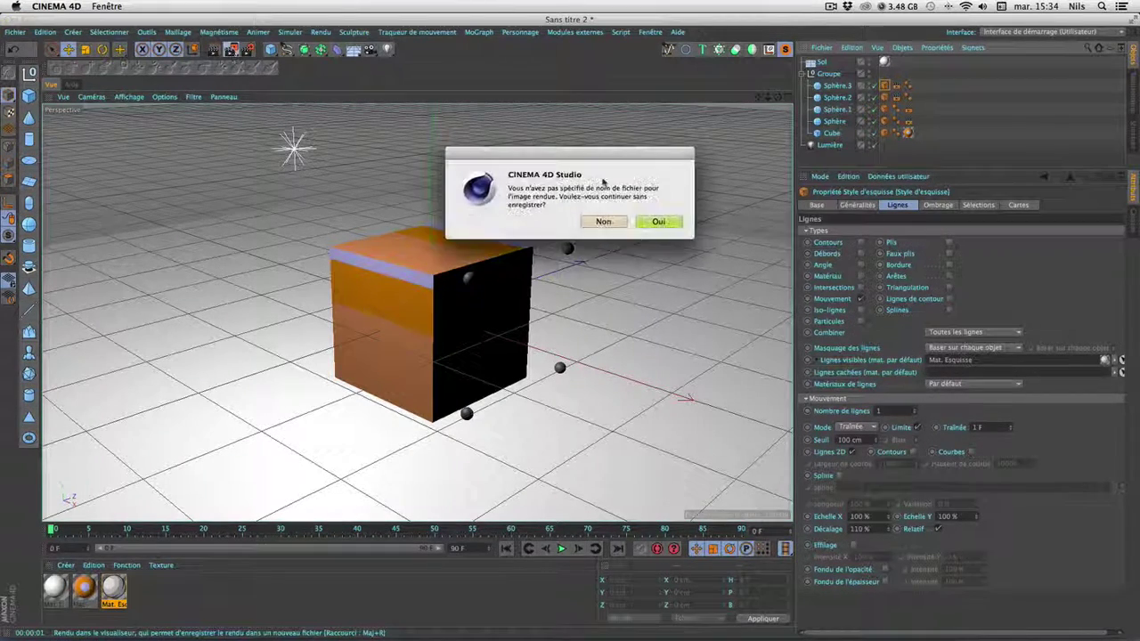
pyautogui.click(659, 223)
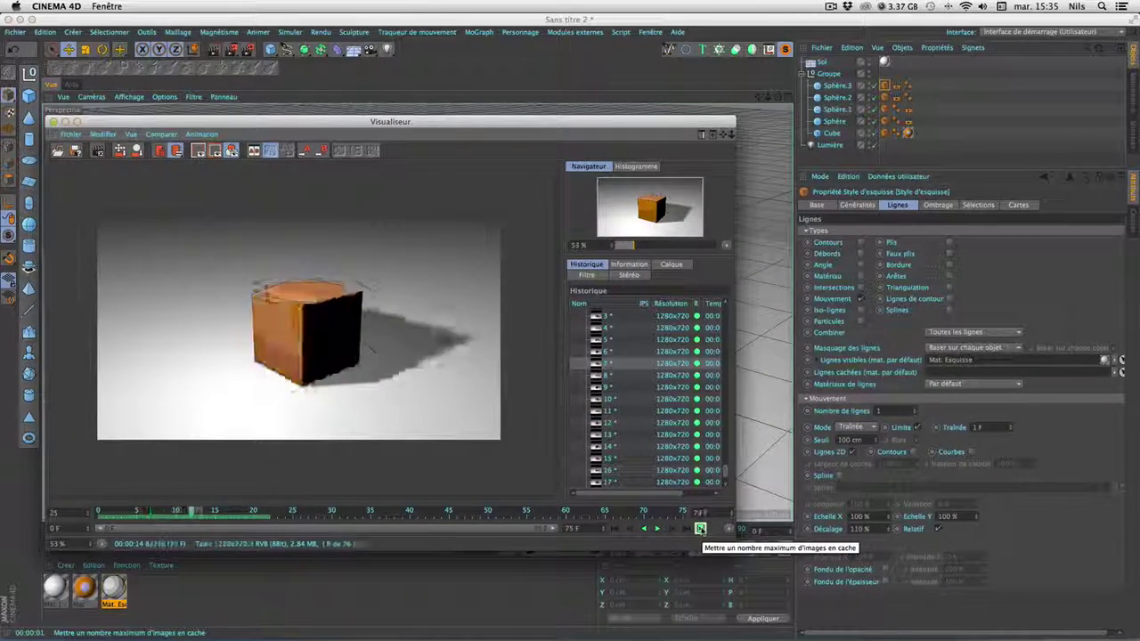
pyautogui.click(700, 529)
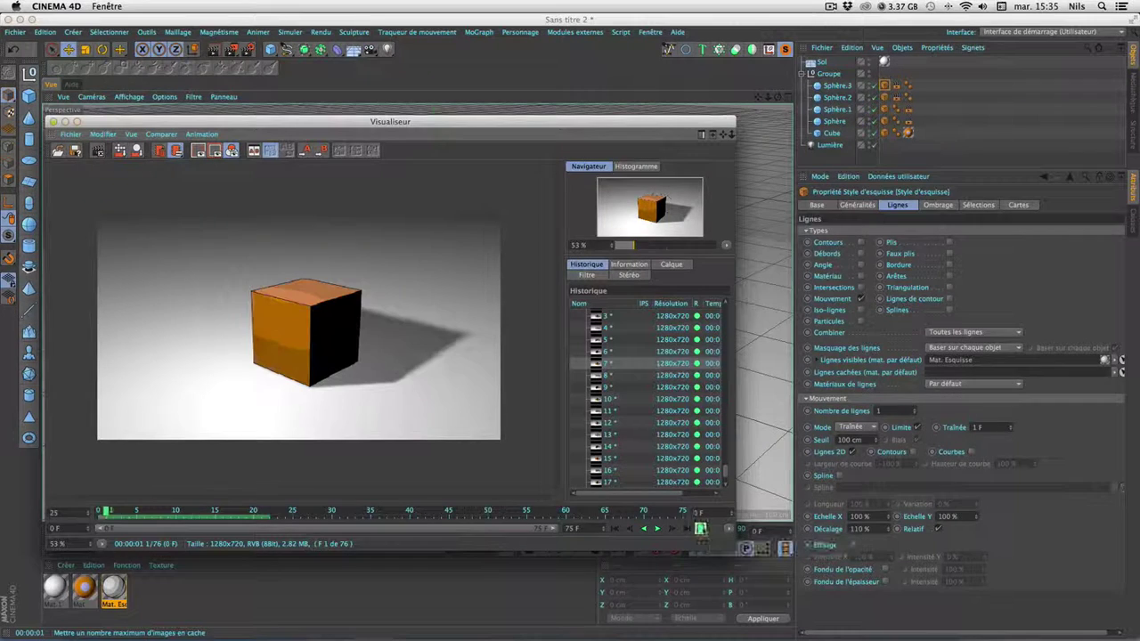
pyautogui.click(52, 121)
pyautogui.click(660, 221)
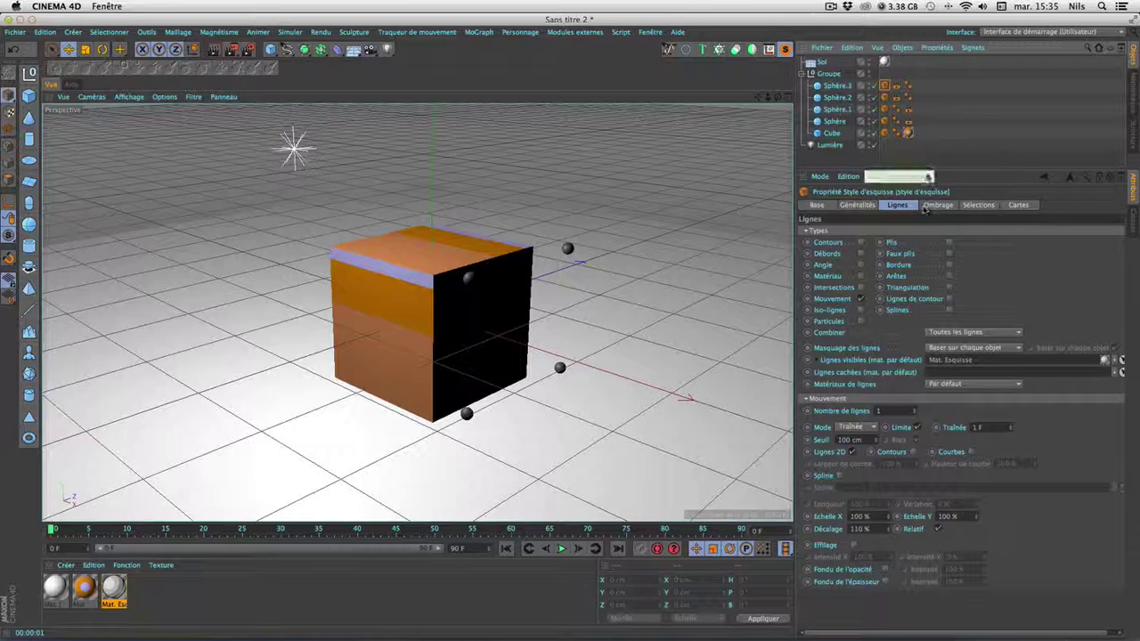
# Step: Drag the Objects/Attributes divider so the Objects list gains height and Attributes moves down
pyautogui.moveTo(946, 169)
pyautogui.mouseDown()
pyautogui.moveTo(949, 227)
pyautogui.moveTo(951, 160)
pyautogui.mouseUp()
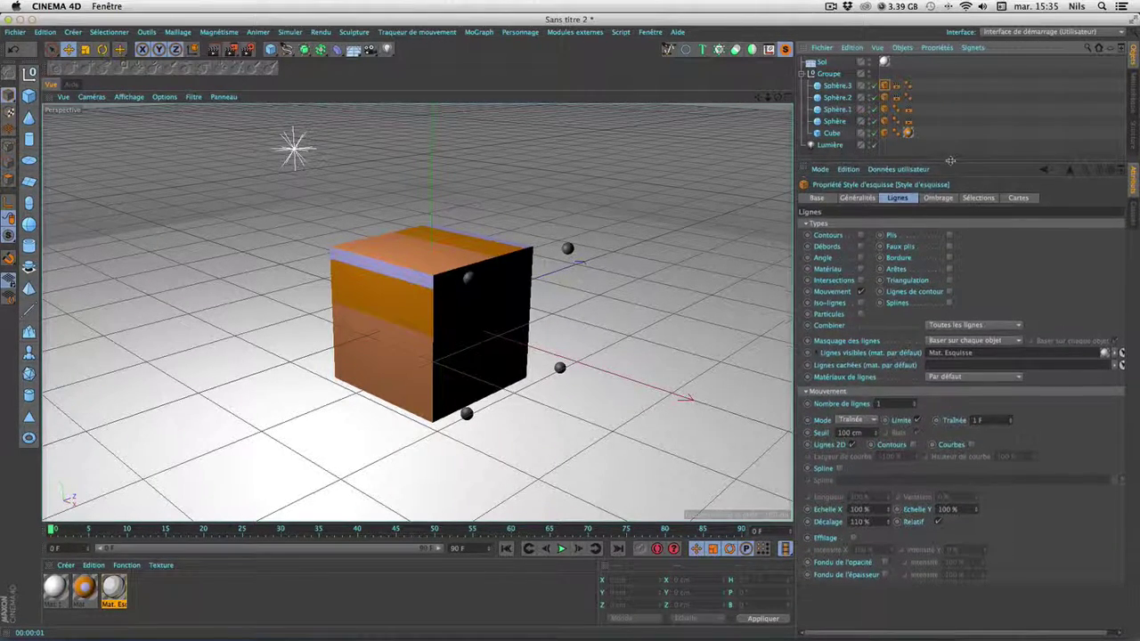